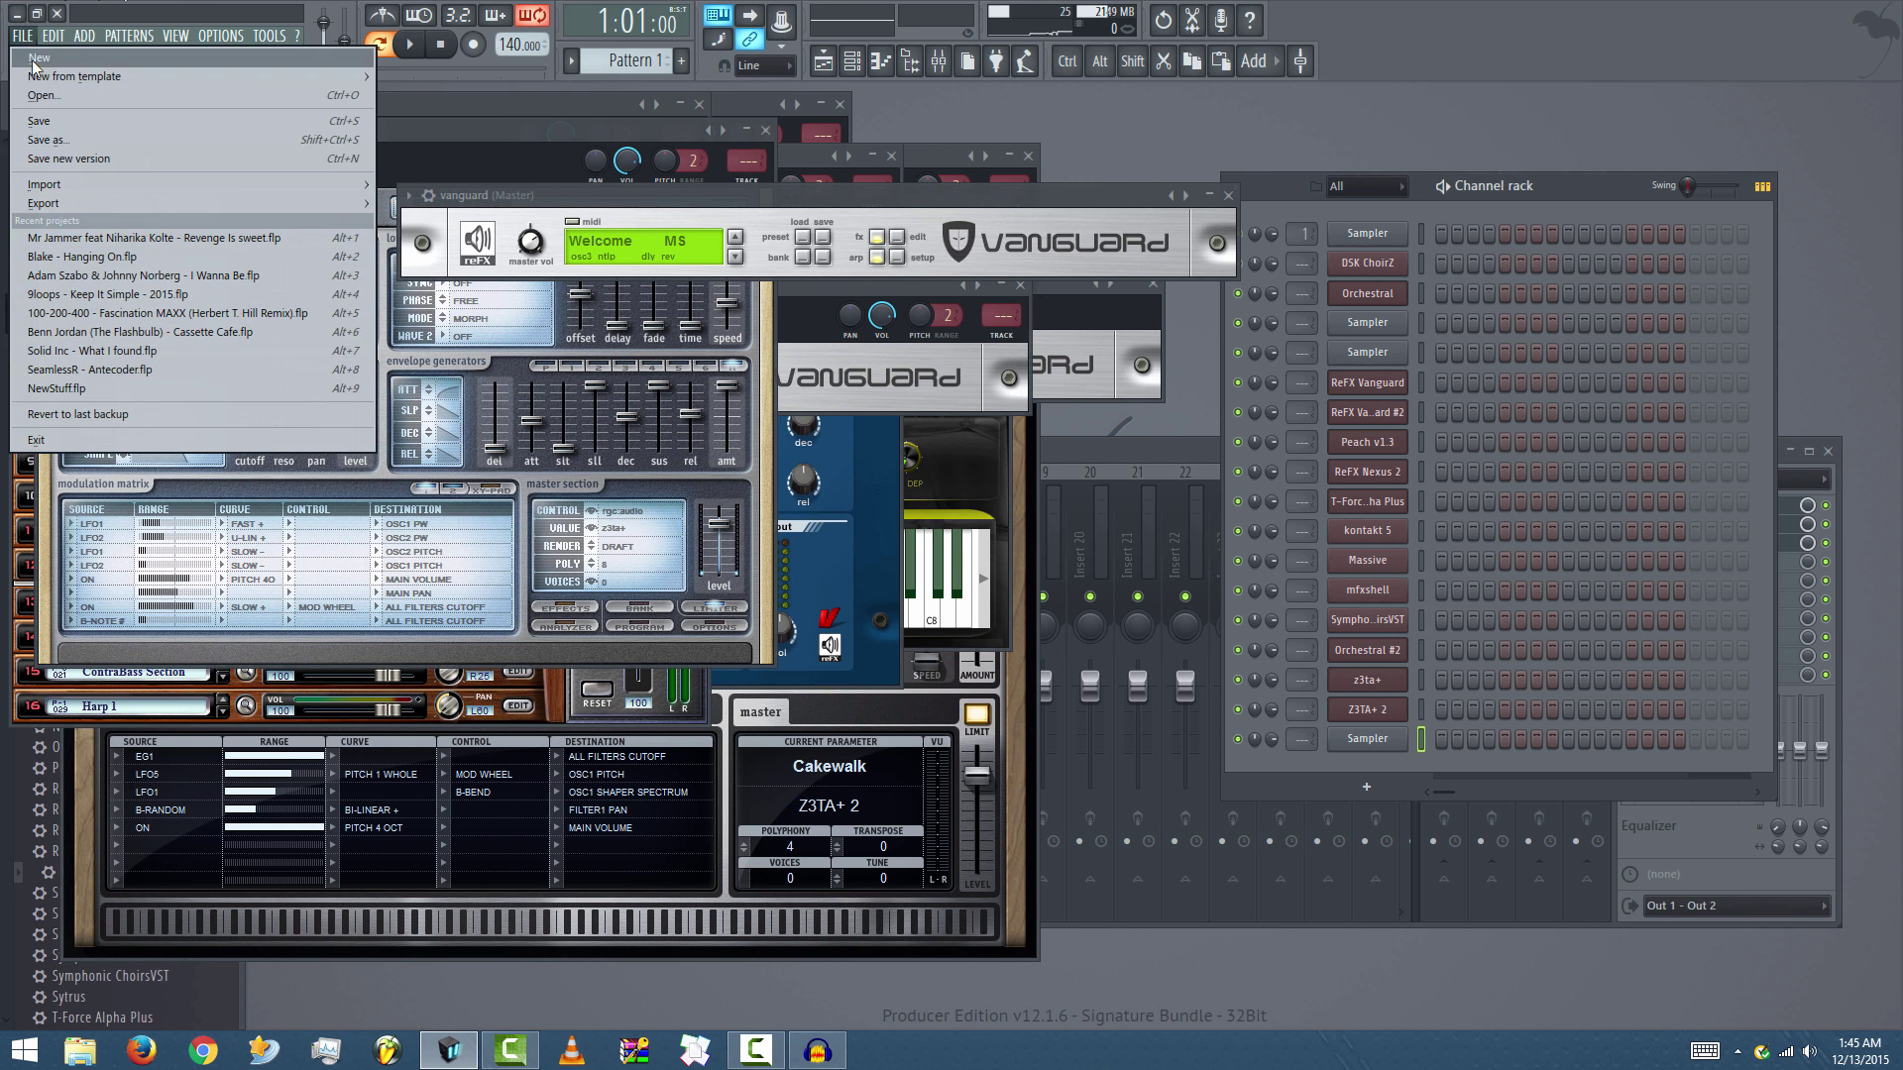
- Start a new project and add the z3ta+ and Z3TA+ 2 synths as channels
click(45, 57)
click(971, 580)
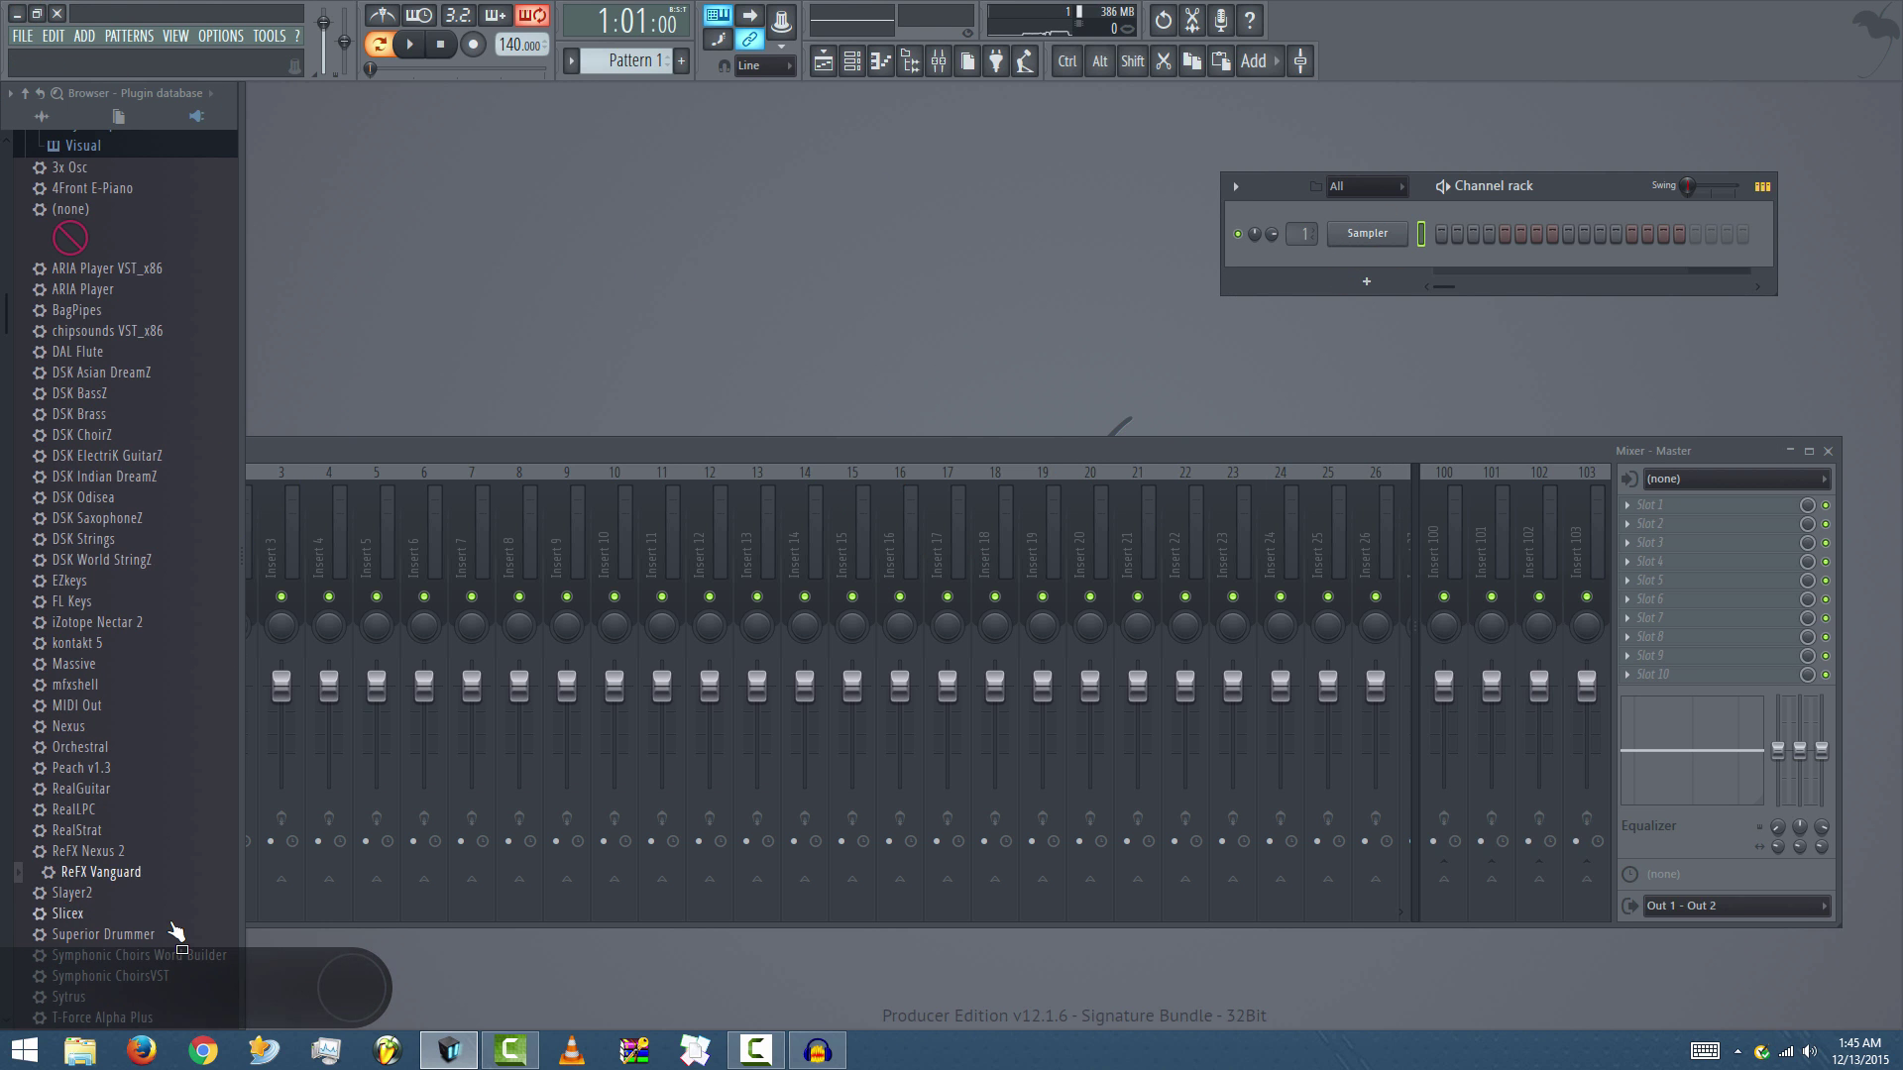
click(1365, 282)
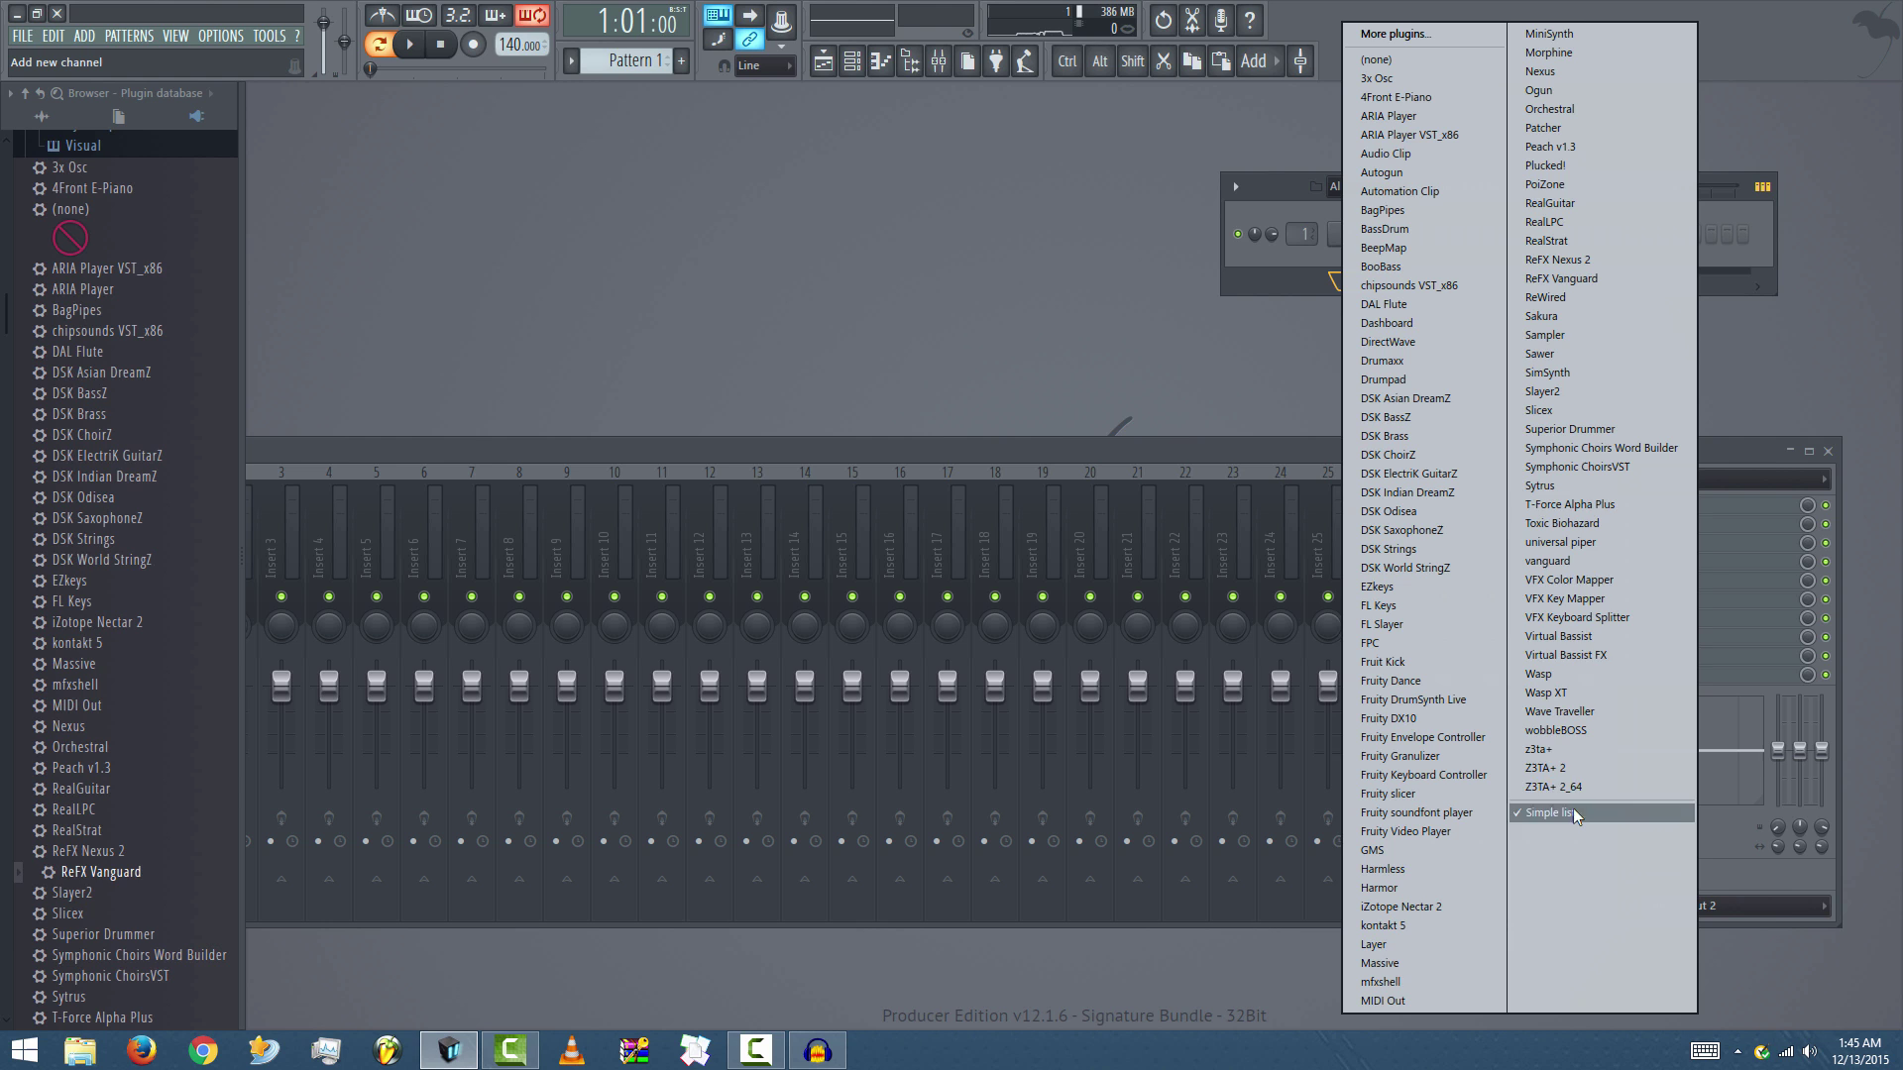
click(1601, 748)
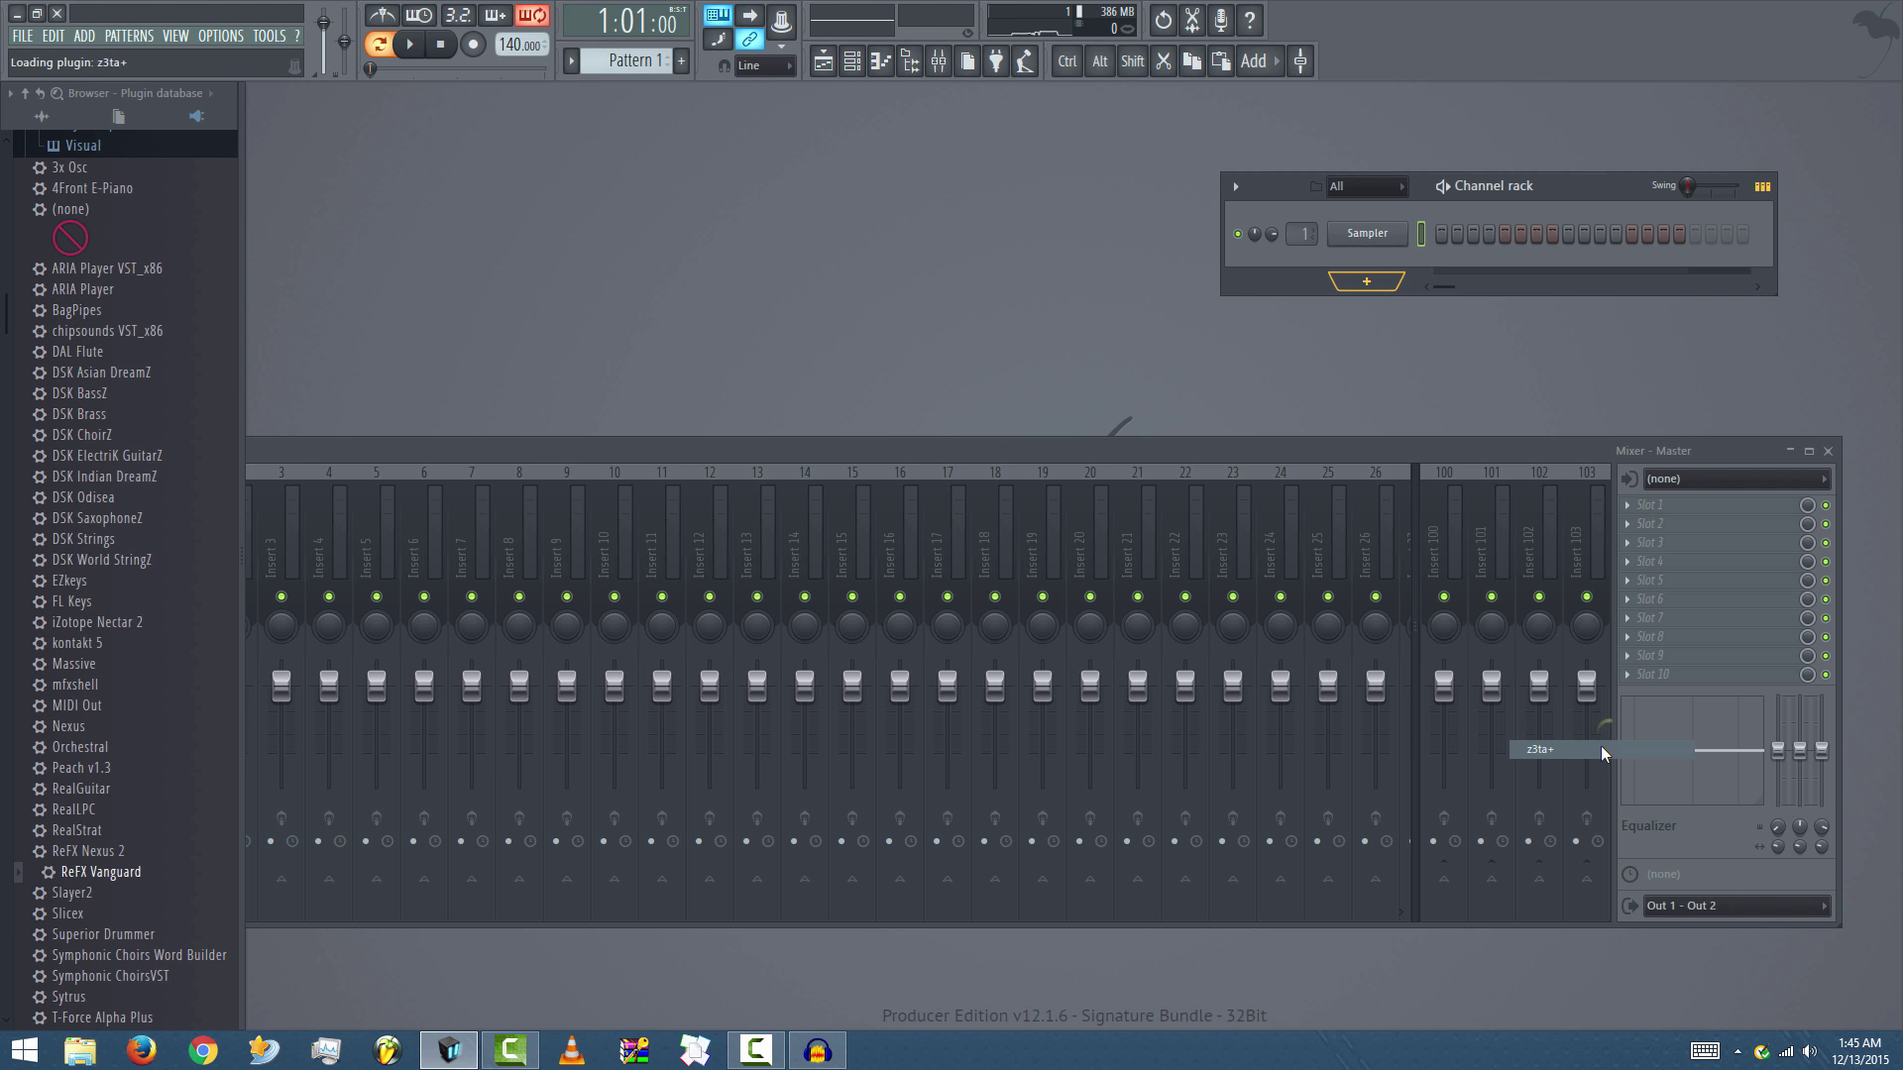
click(1363, 315)
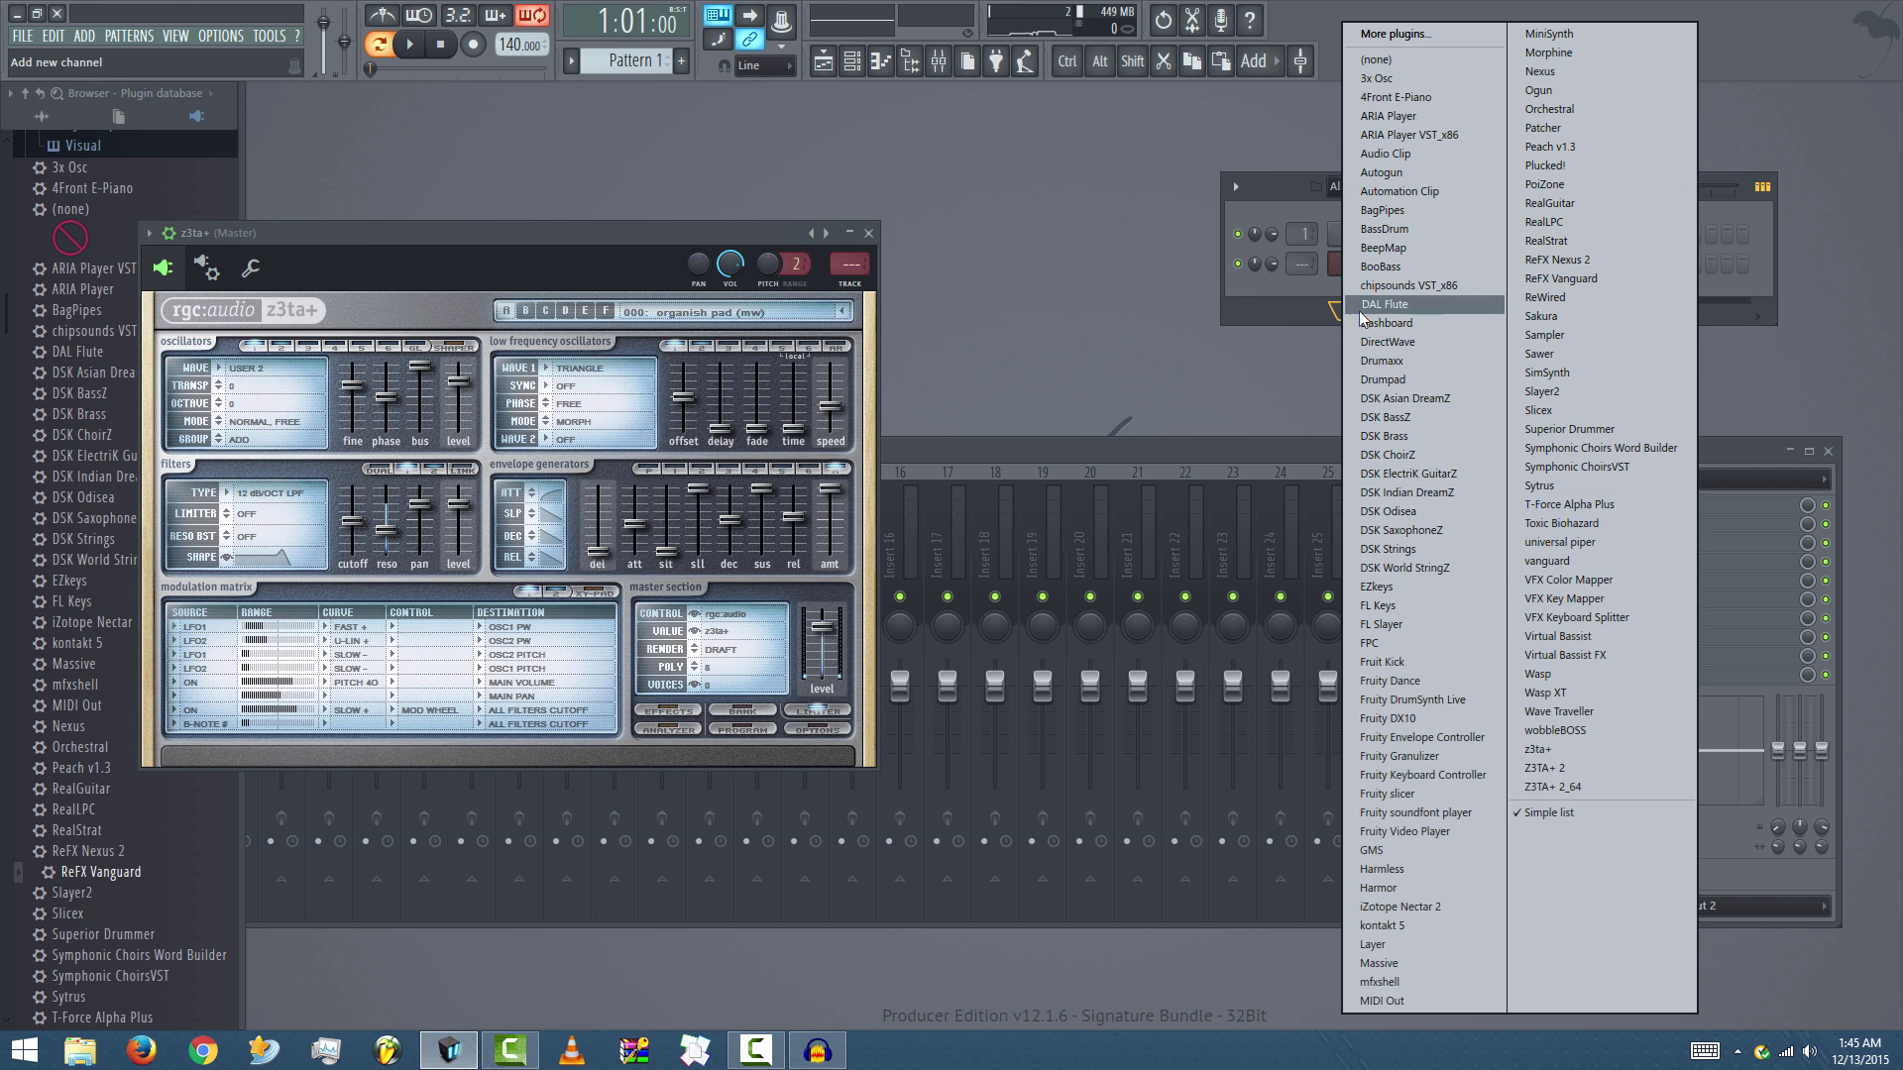
click(1586, 763)
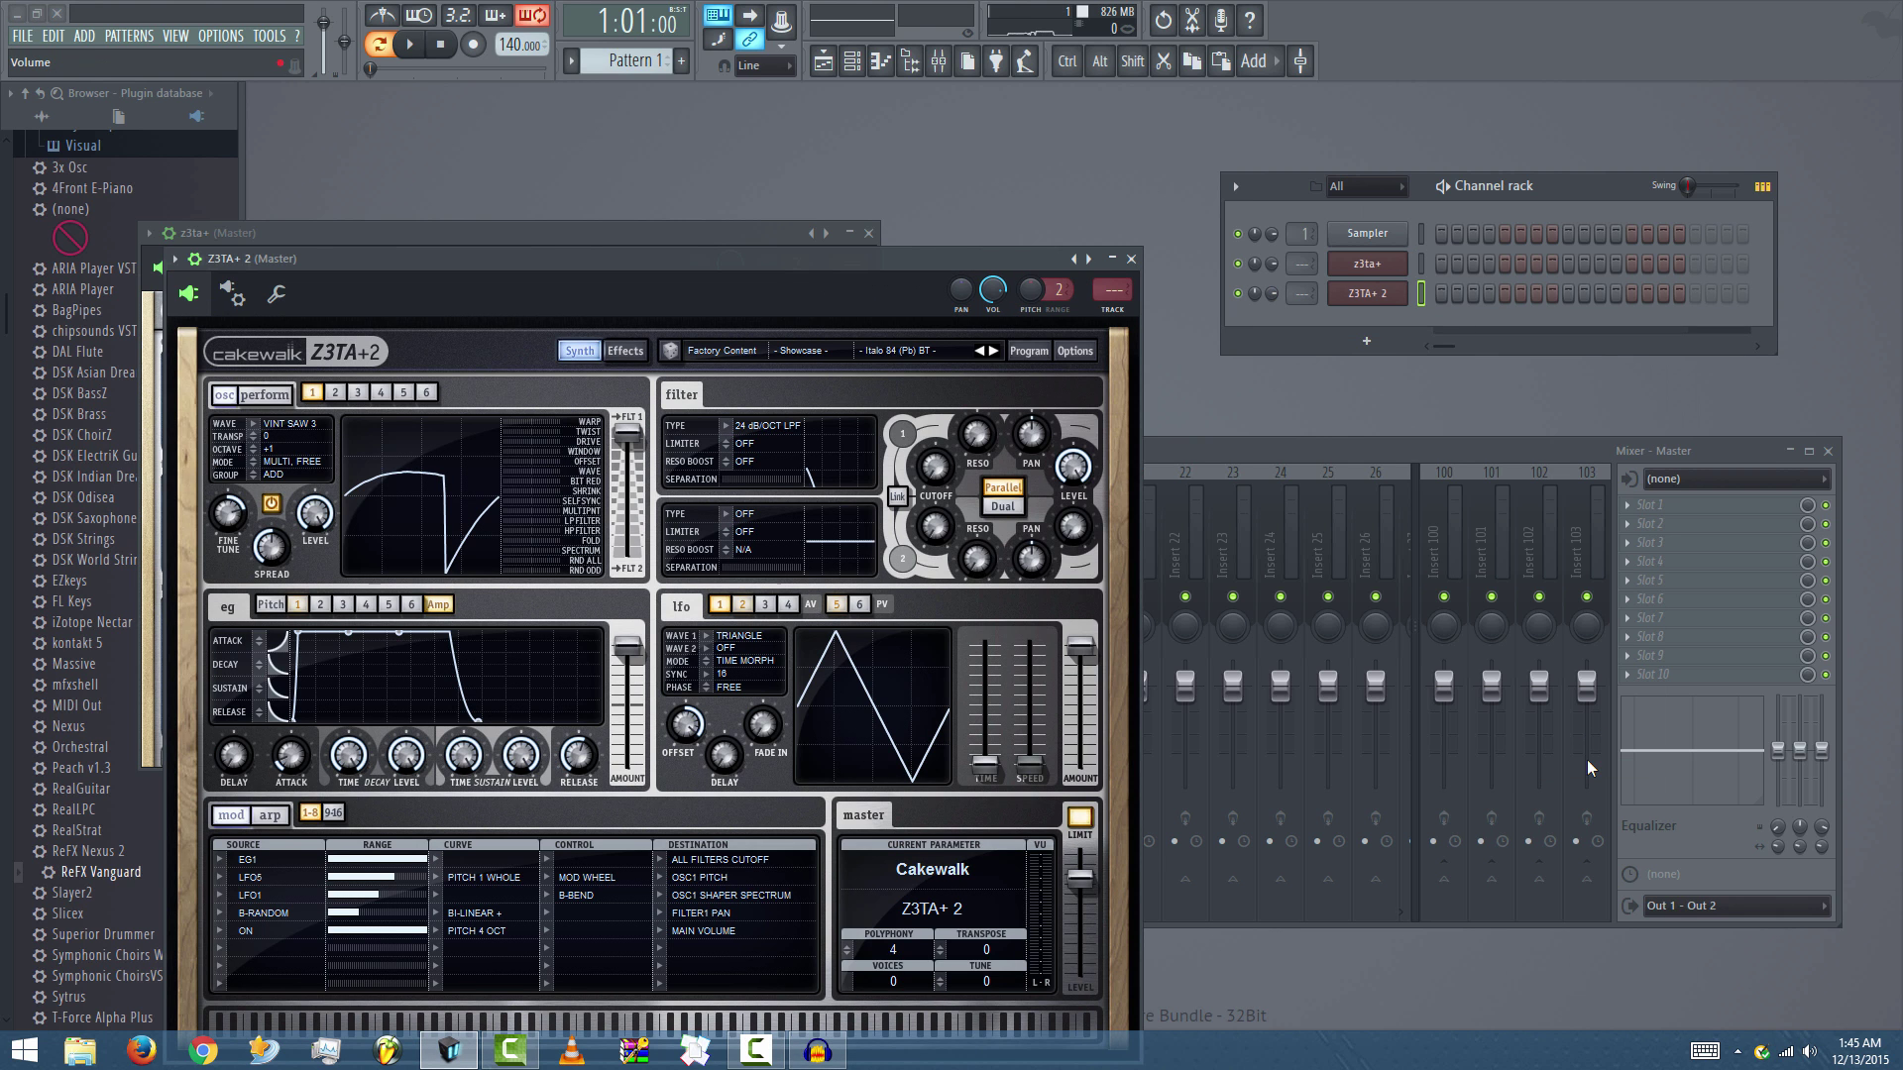
- Add a wobbleBOSS channel, close the Z3TA+ 2 window and try playing wobbleBOSS on its on-screen keyboard
click(1377, 340)
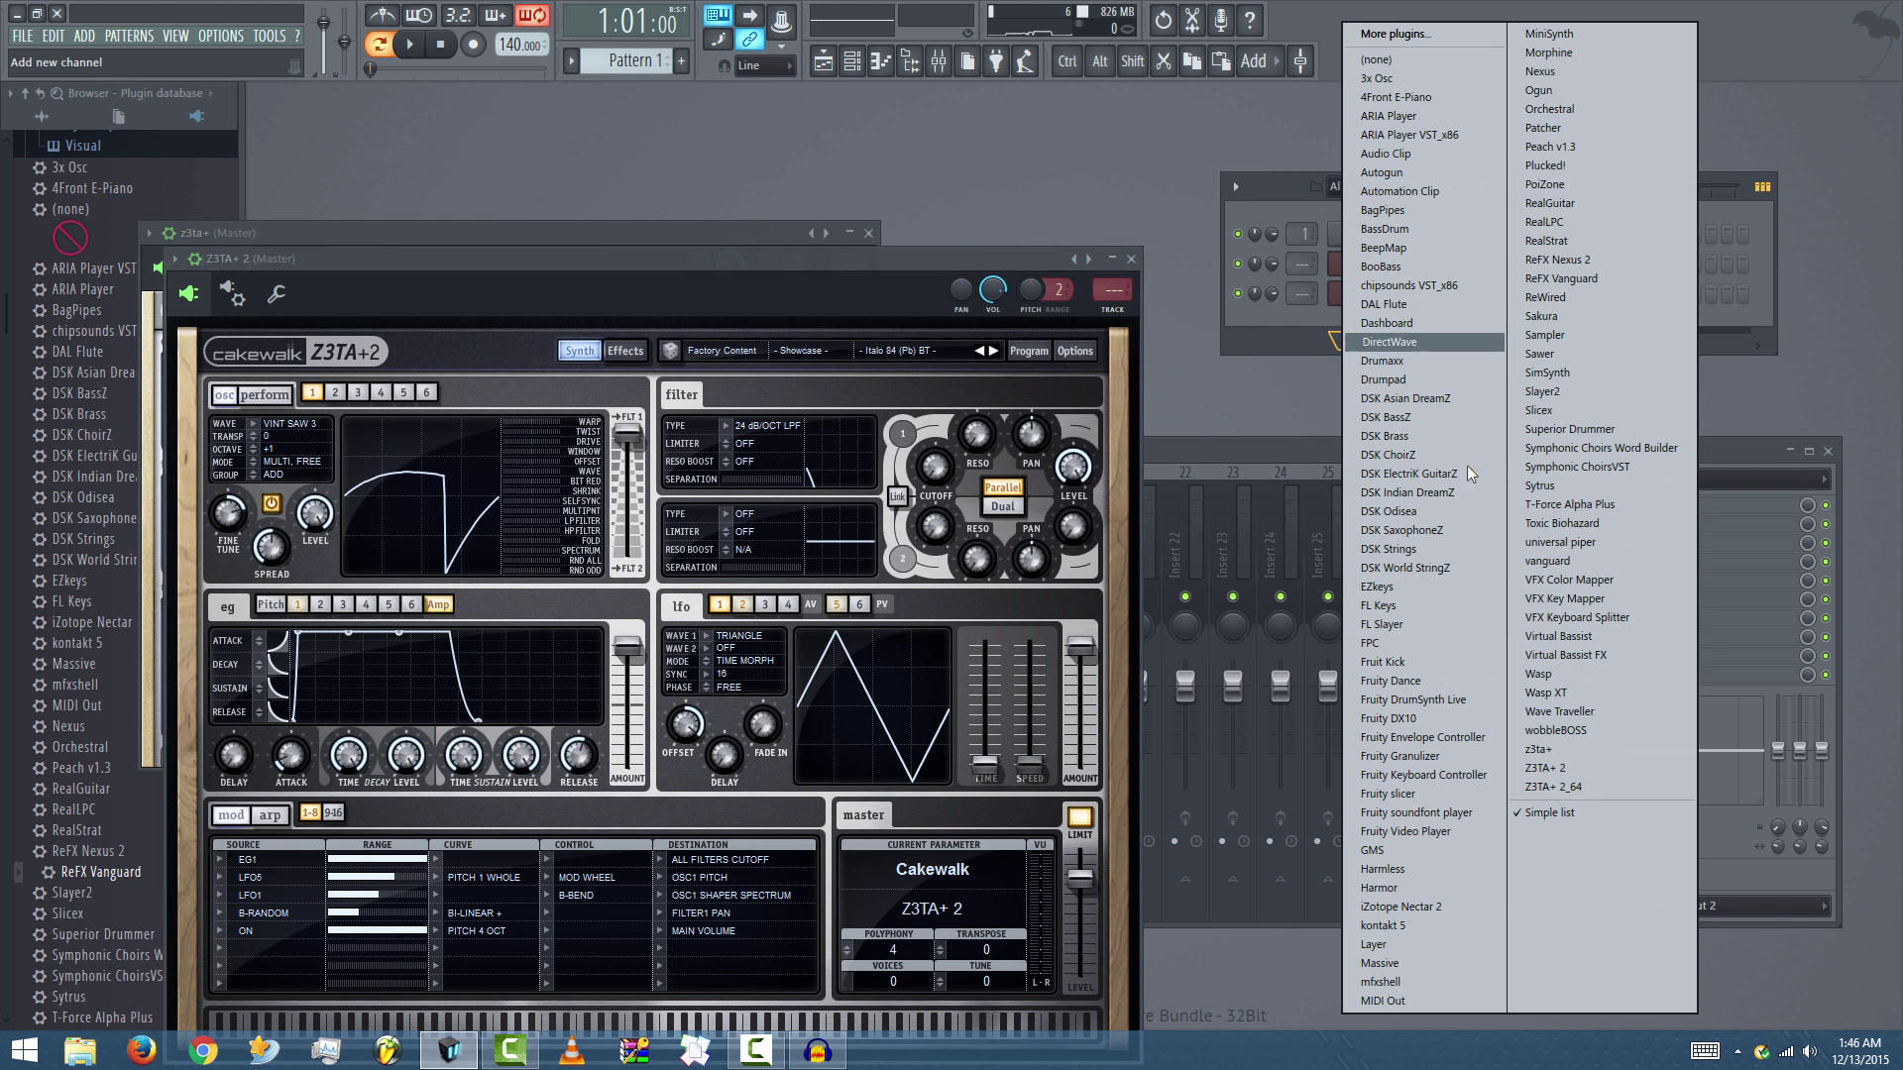
click(1613, 730)
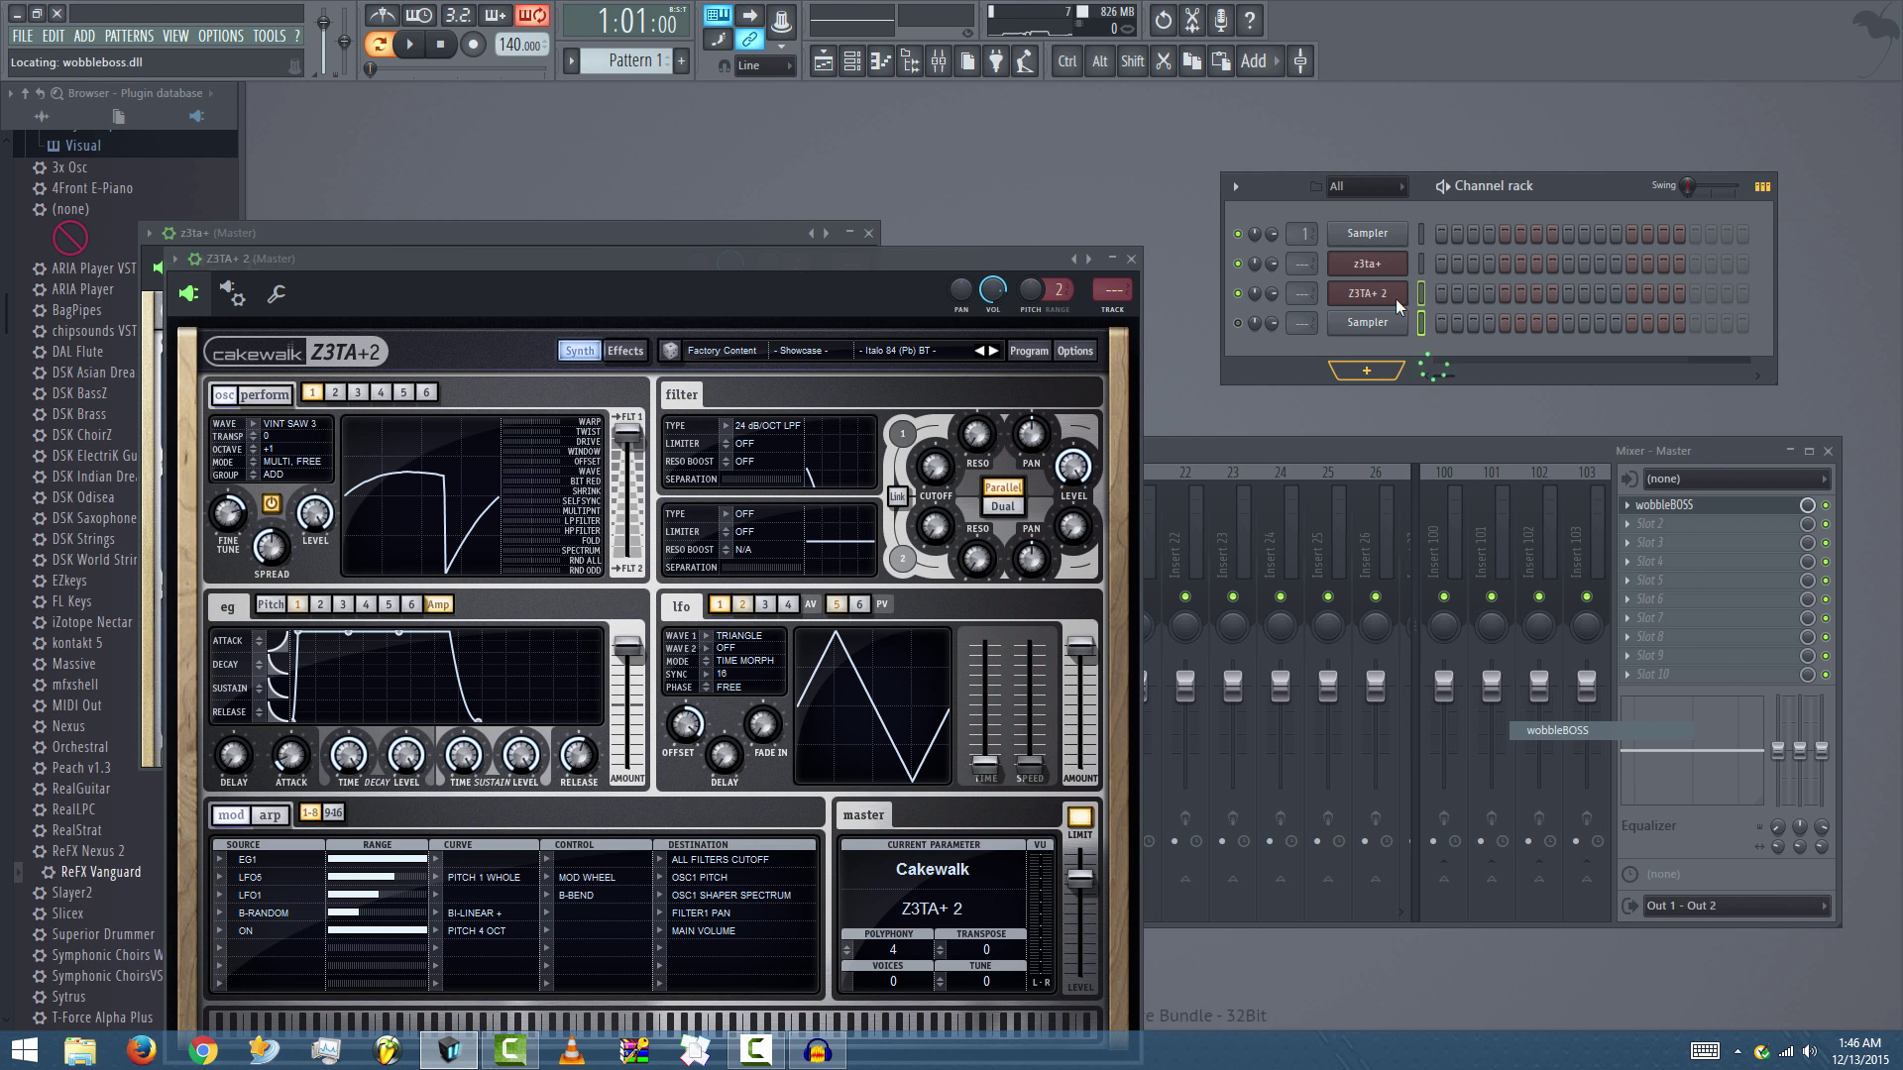
click(1131, 259)
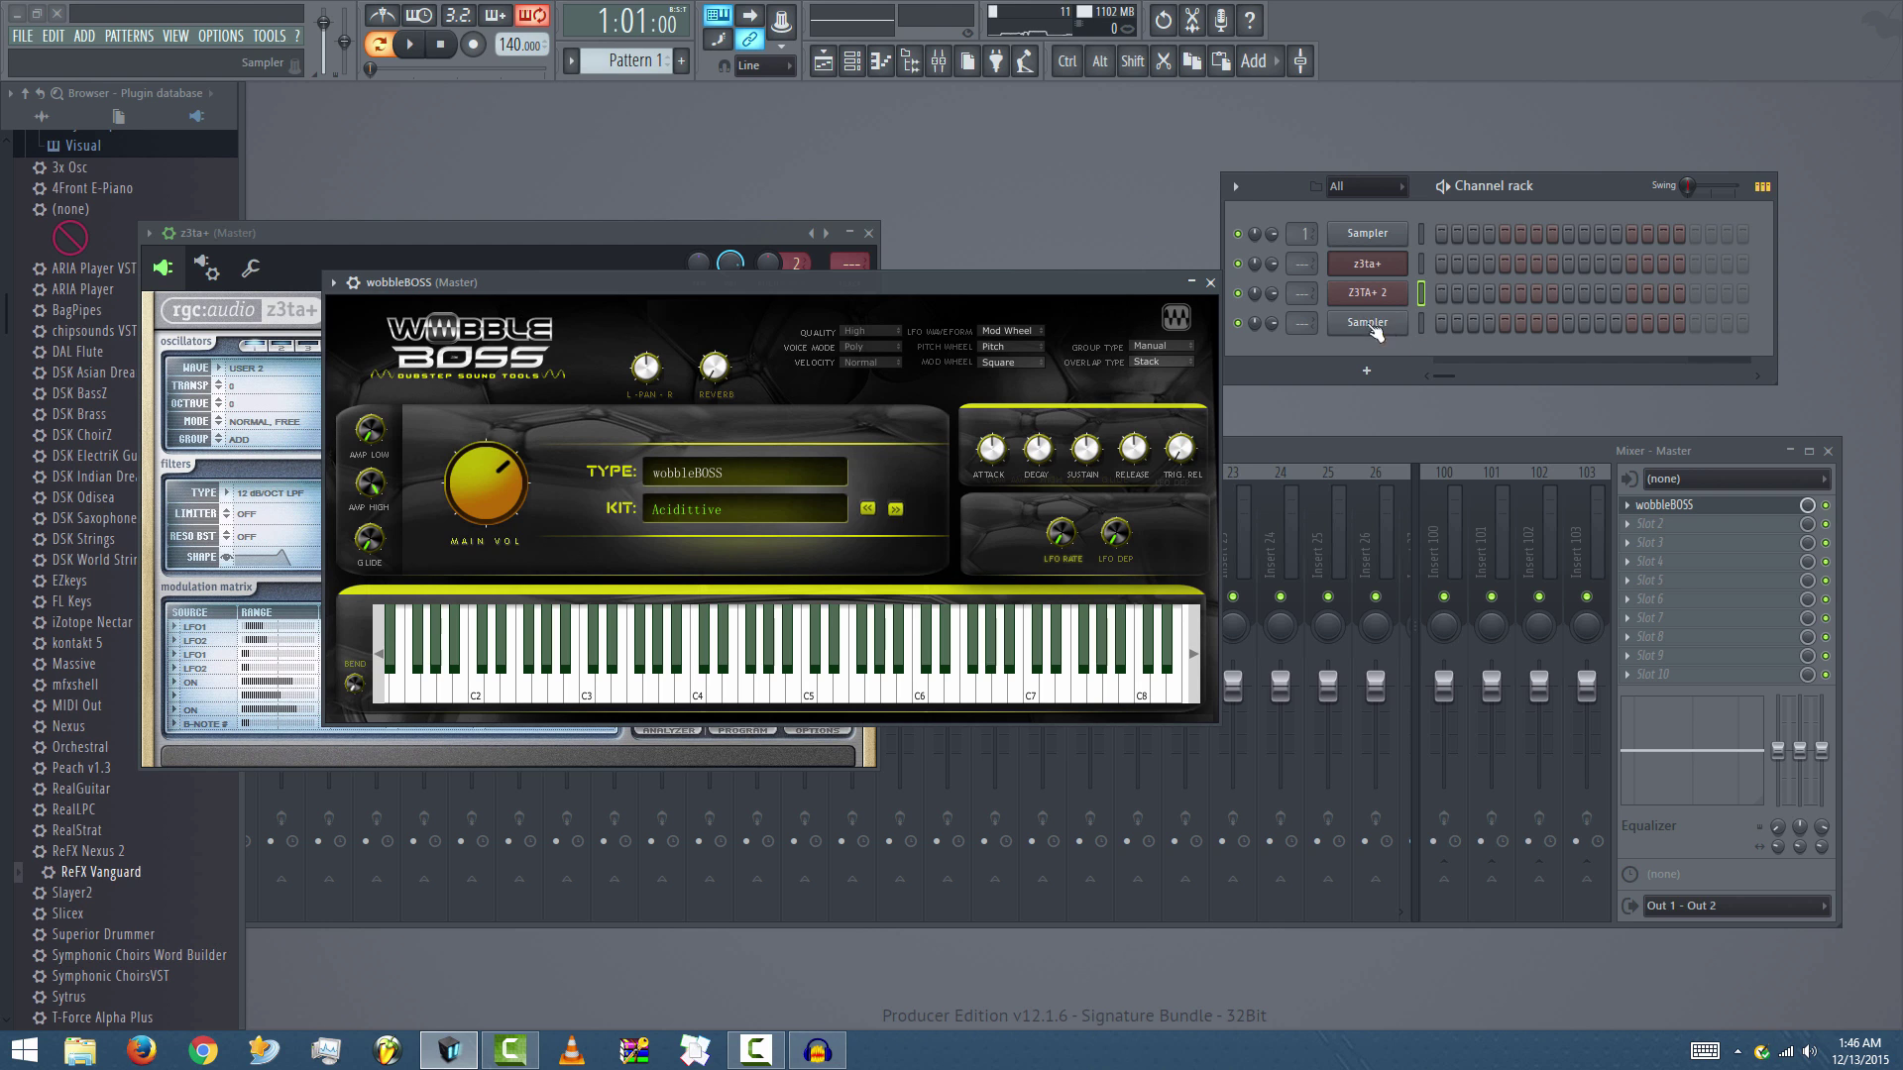
drag(932, 281, 866, 339)
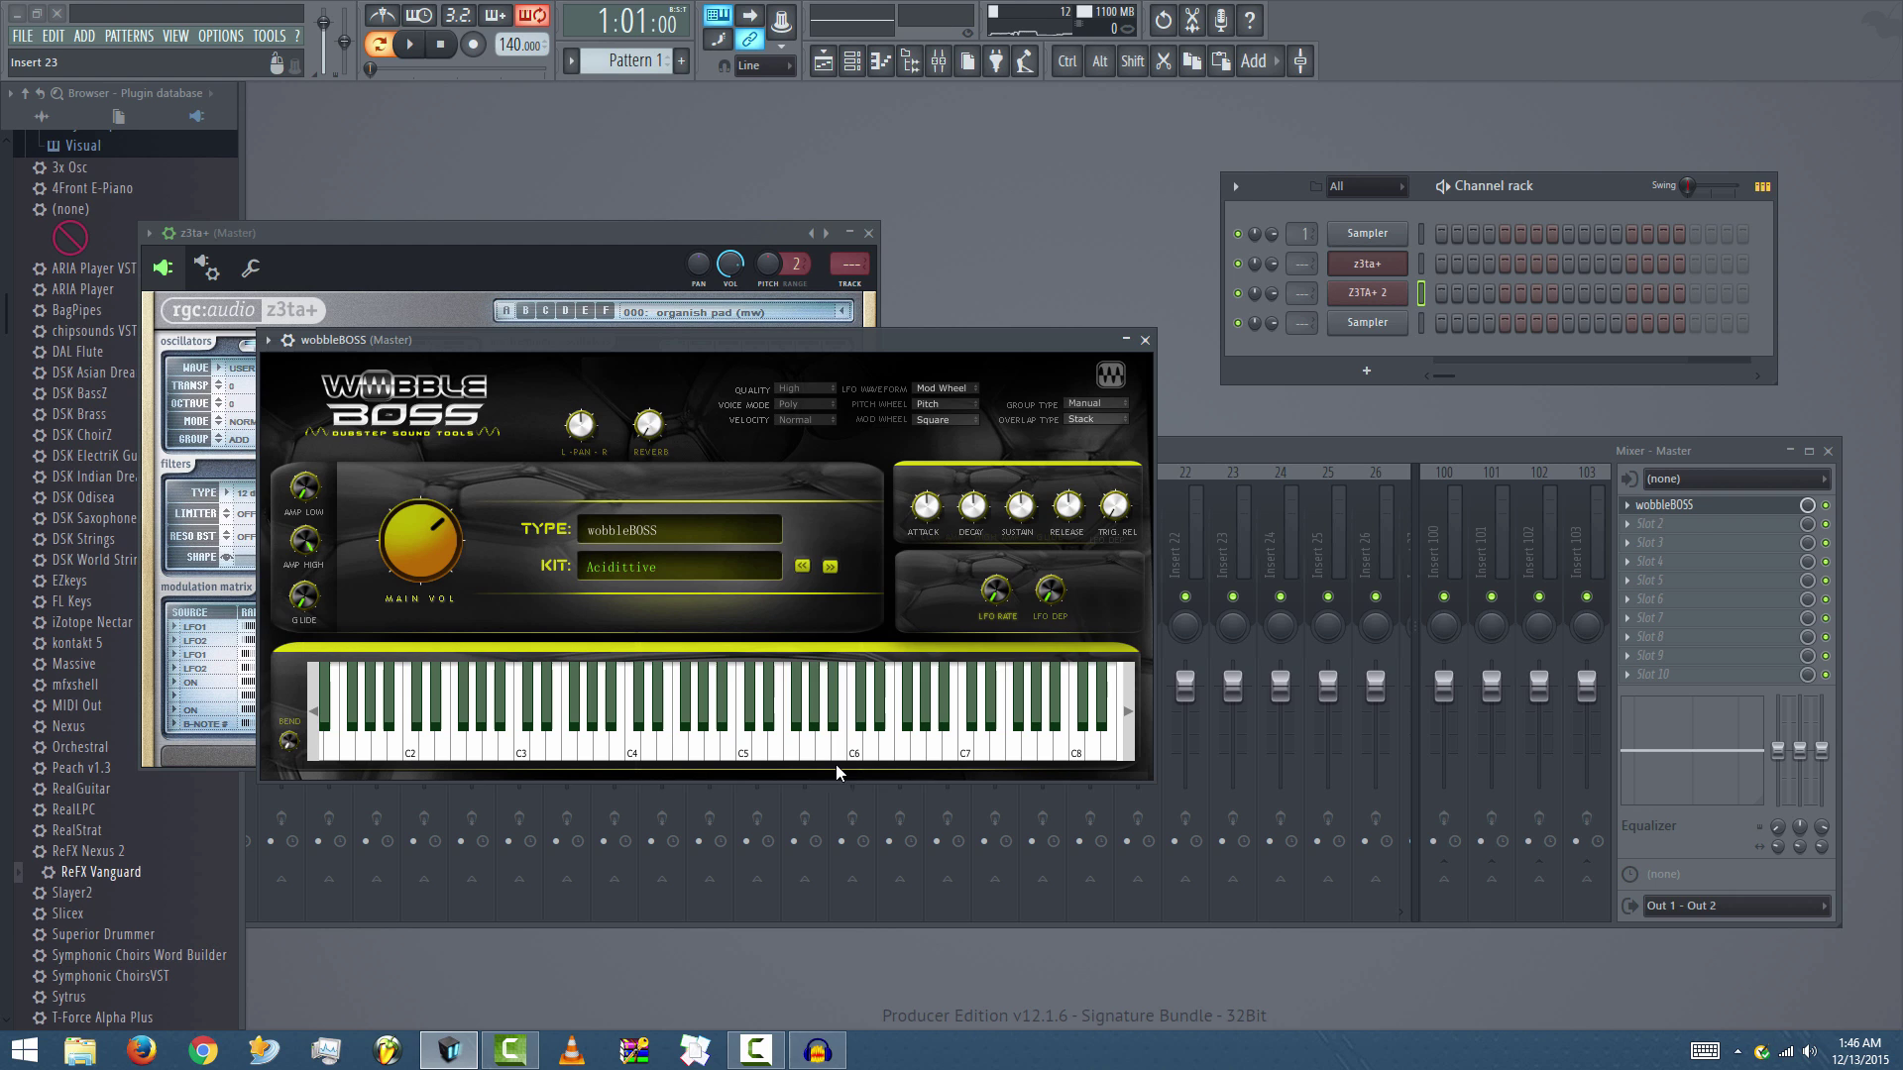
mouse_move(839, 757)
mouse_down()
mouse_move(620, 755)
mouse_move(703, 753)
mouse_move(730, 728)
mouse_move(790, 739)
mouse_up()
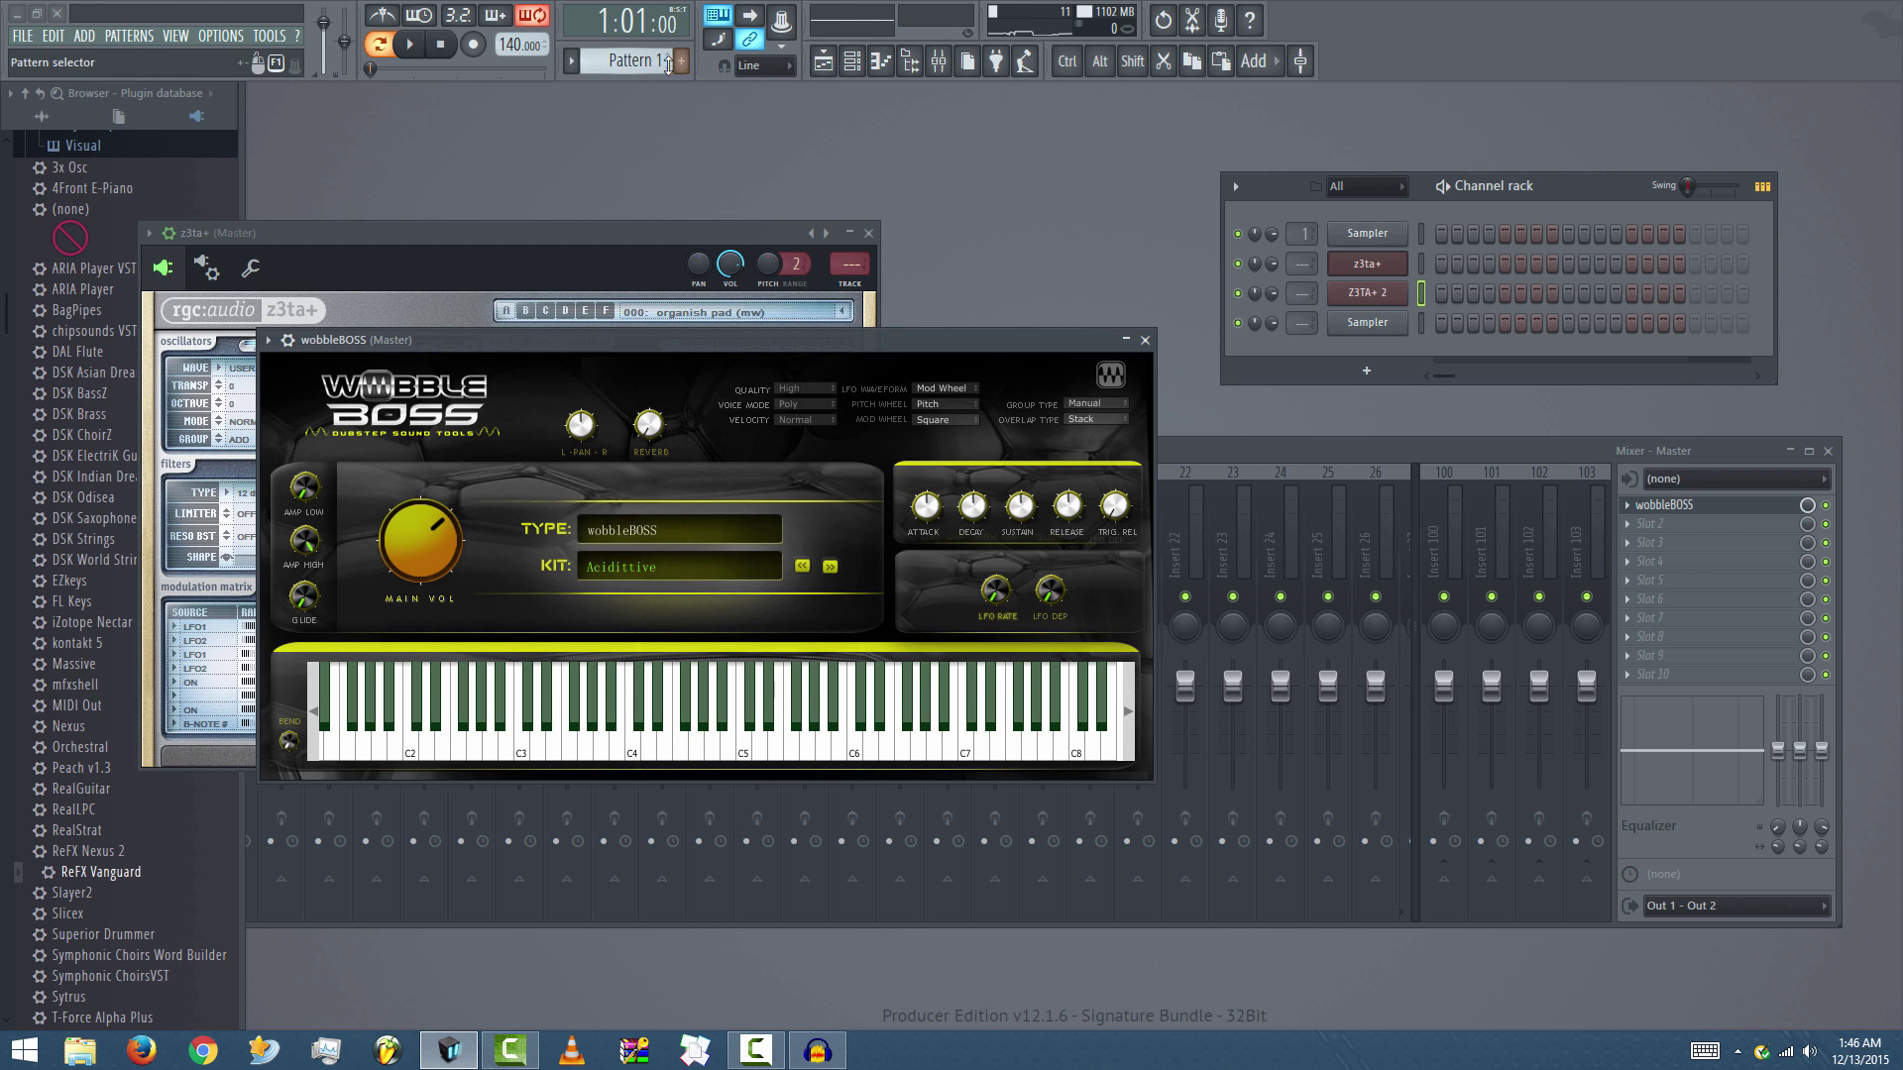
- Open the piano roll of the Sampler channel added for wobbleBOSS and audition its keys with the plugin window moved aside
click(851, 61)
click(880, 61)
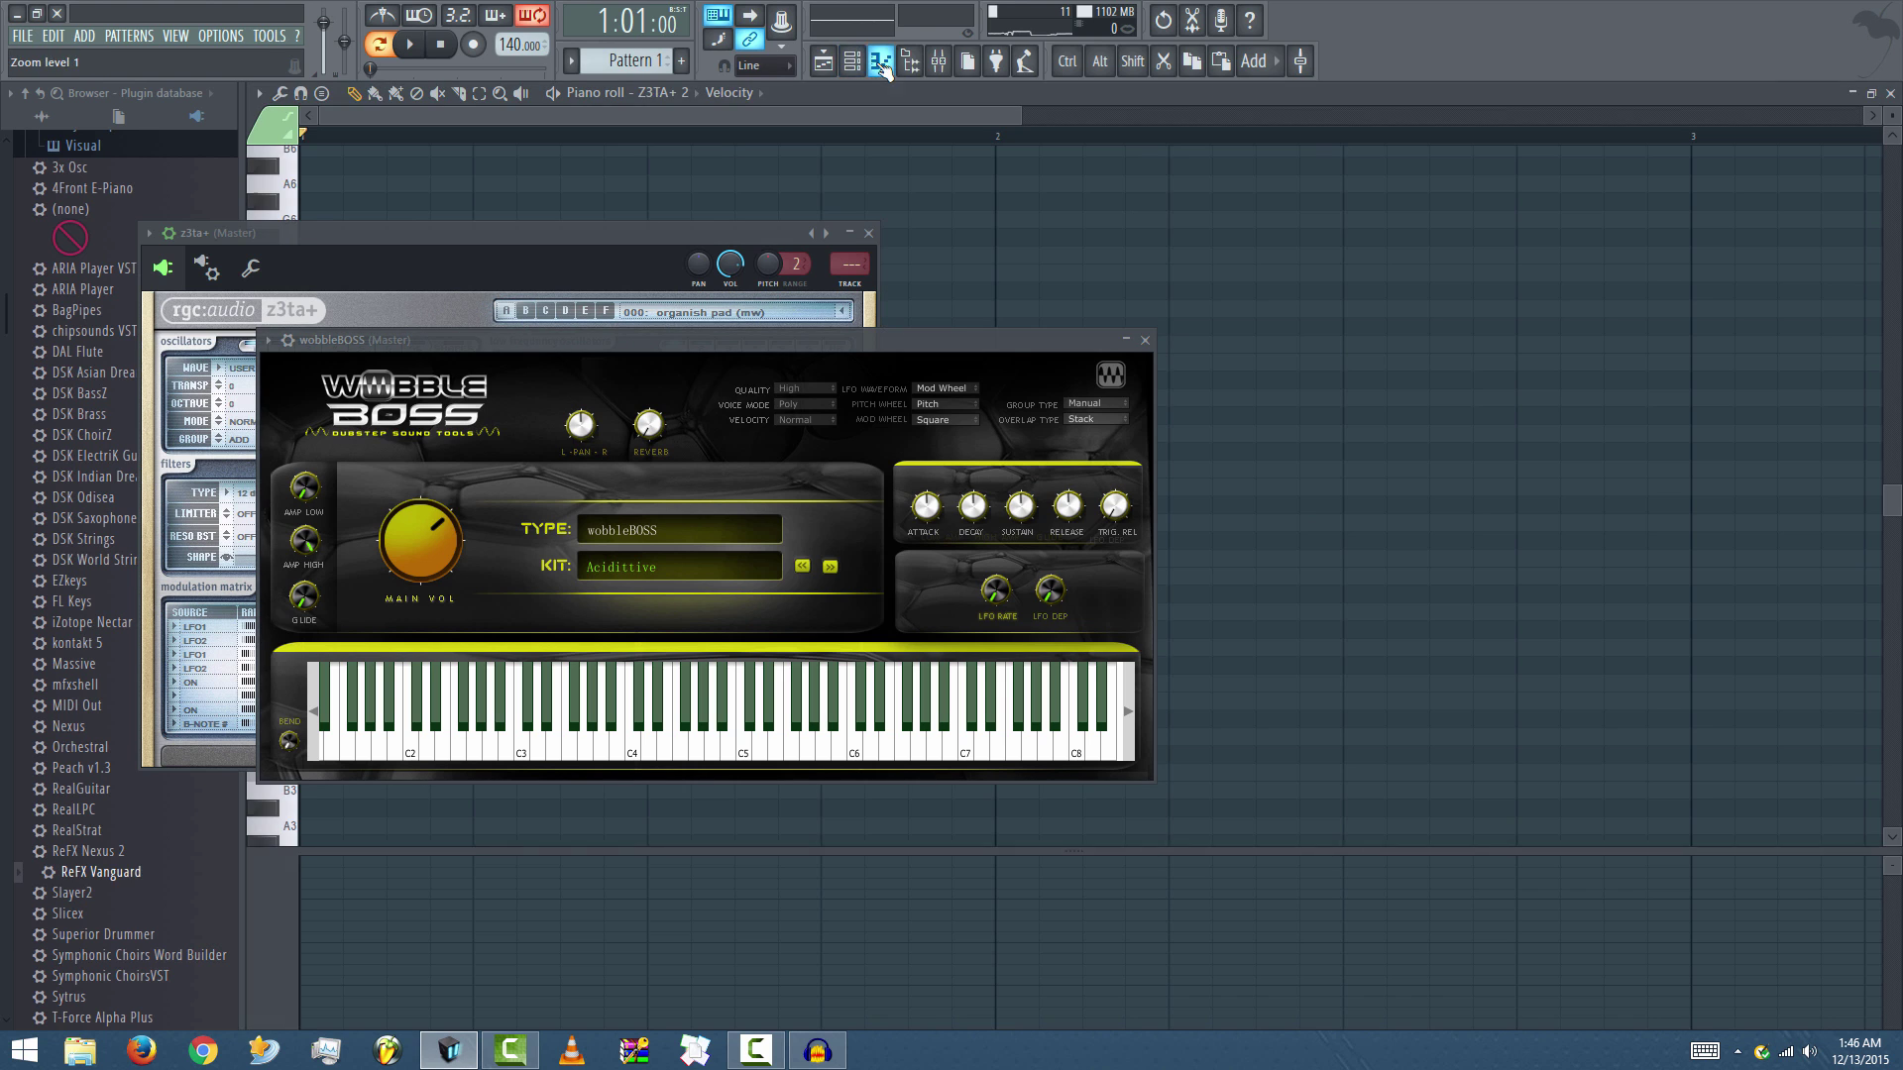
click(650, 94)
click(679, 189)
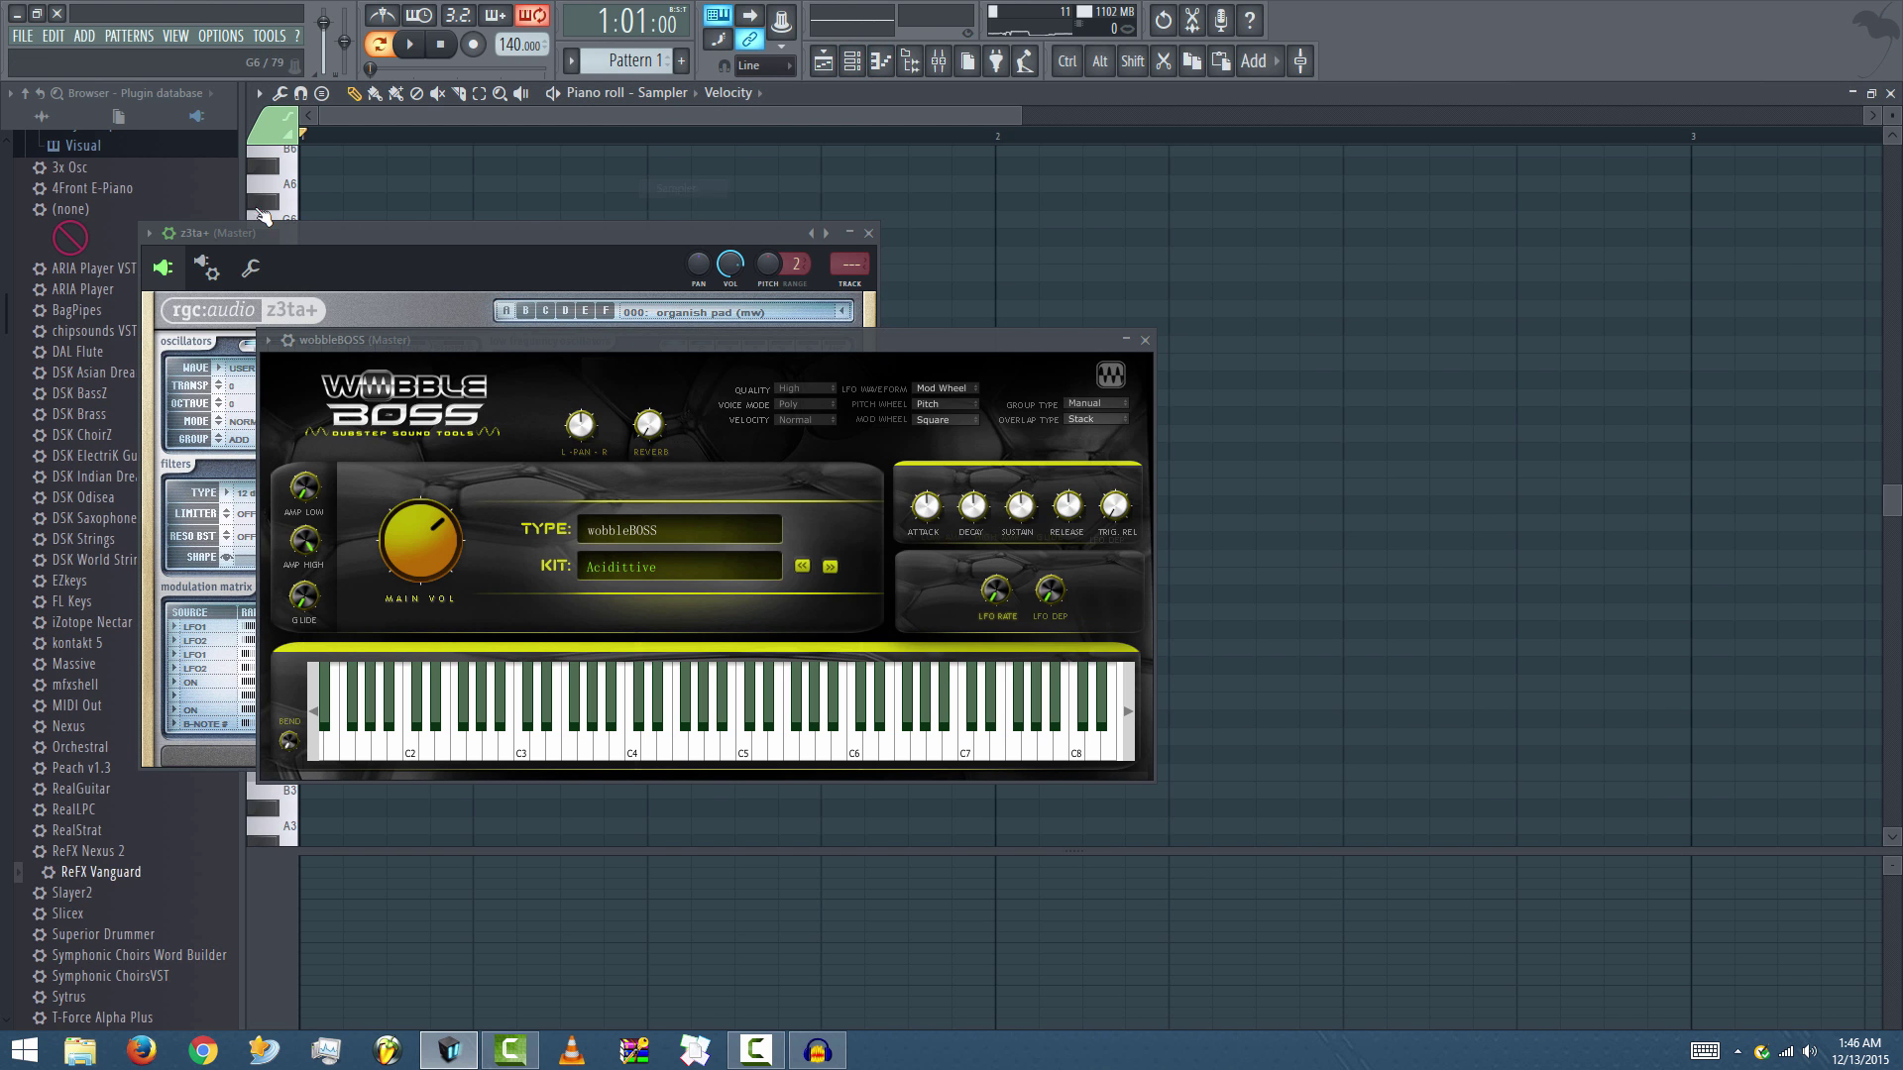
scroll(285, 836, down, 3)
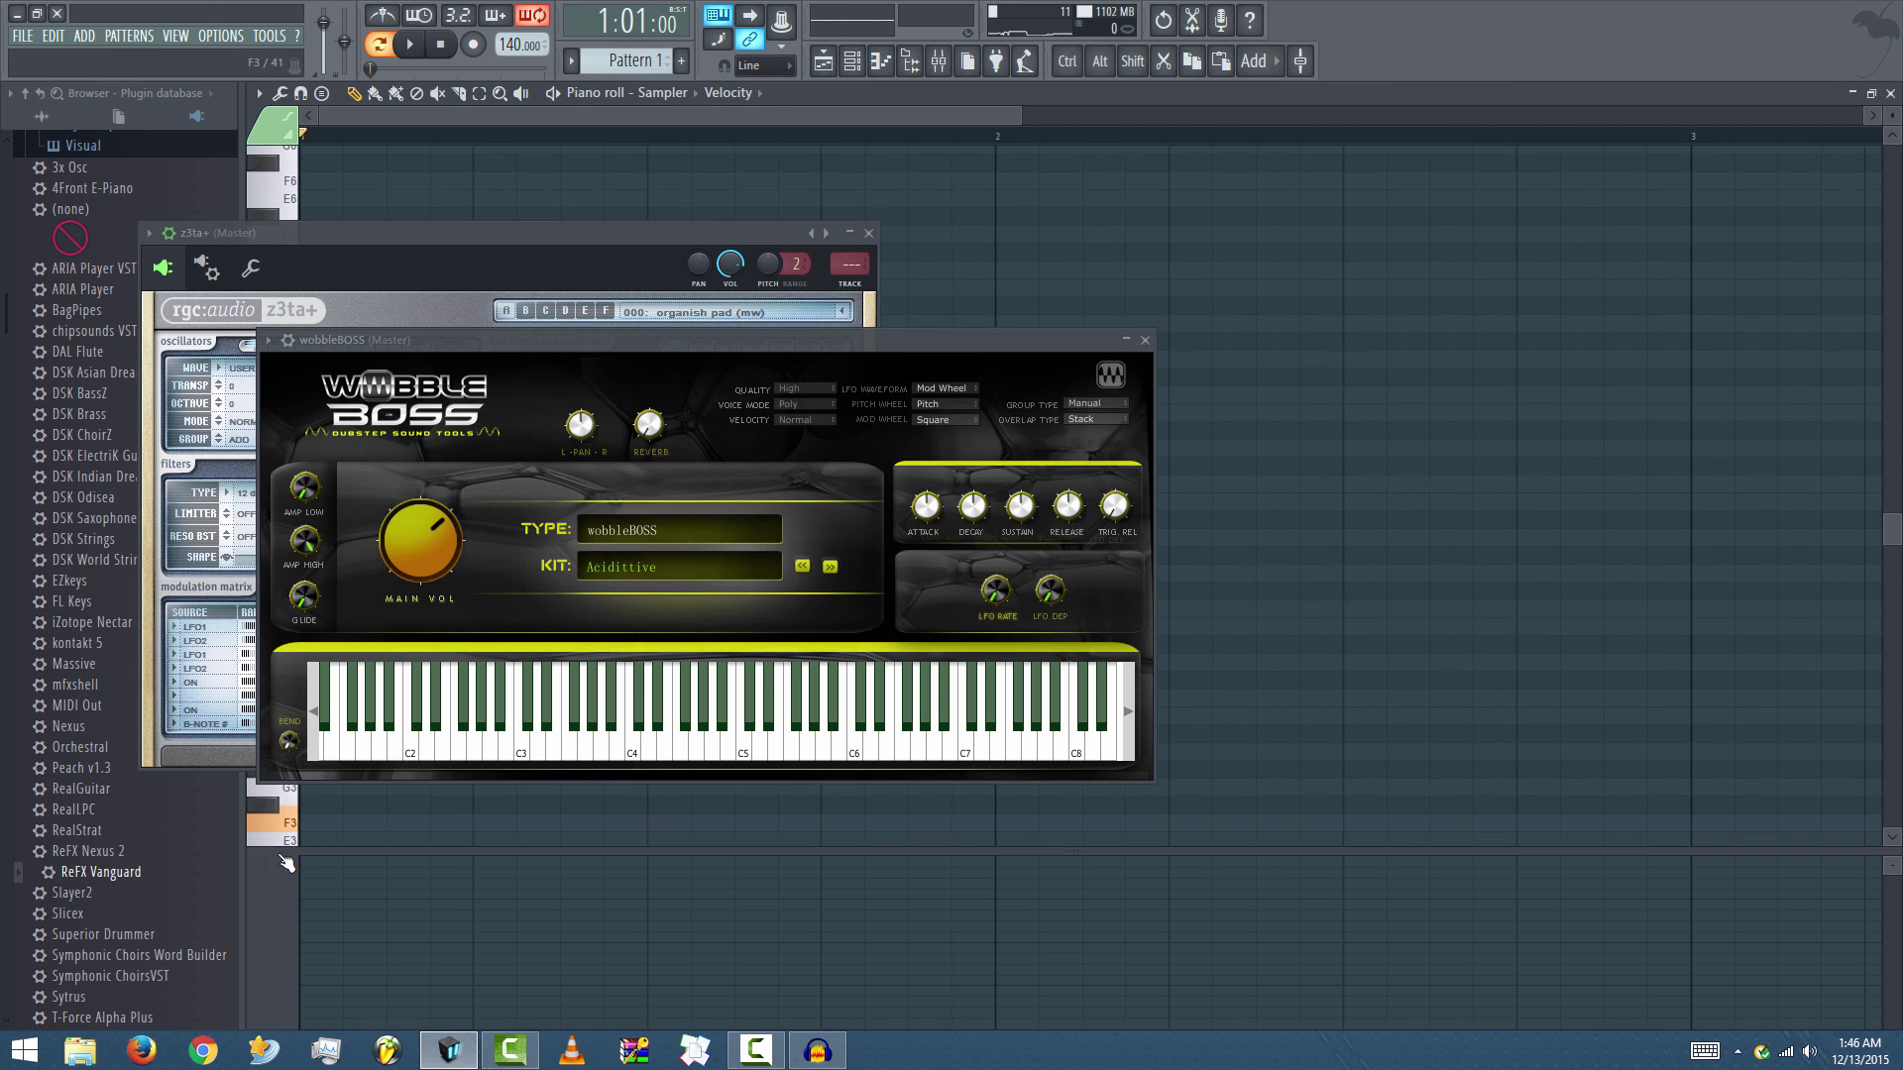
click(868, 234)
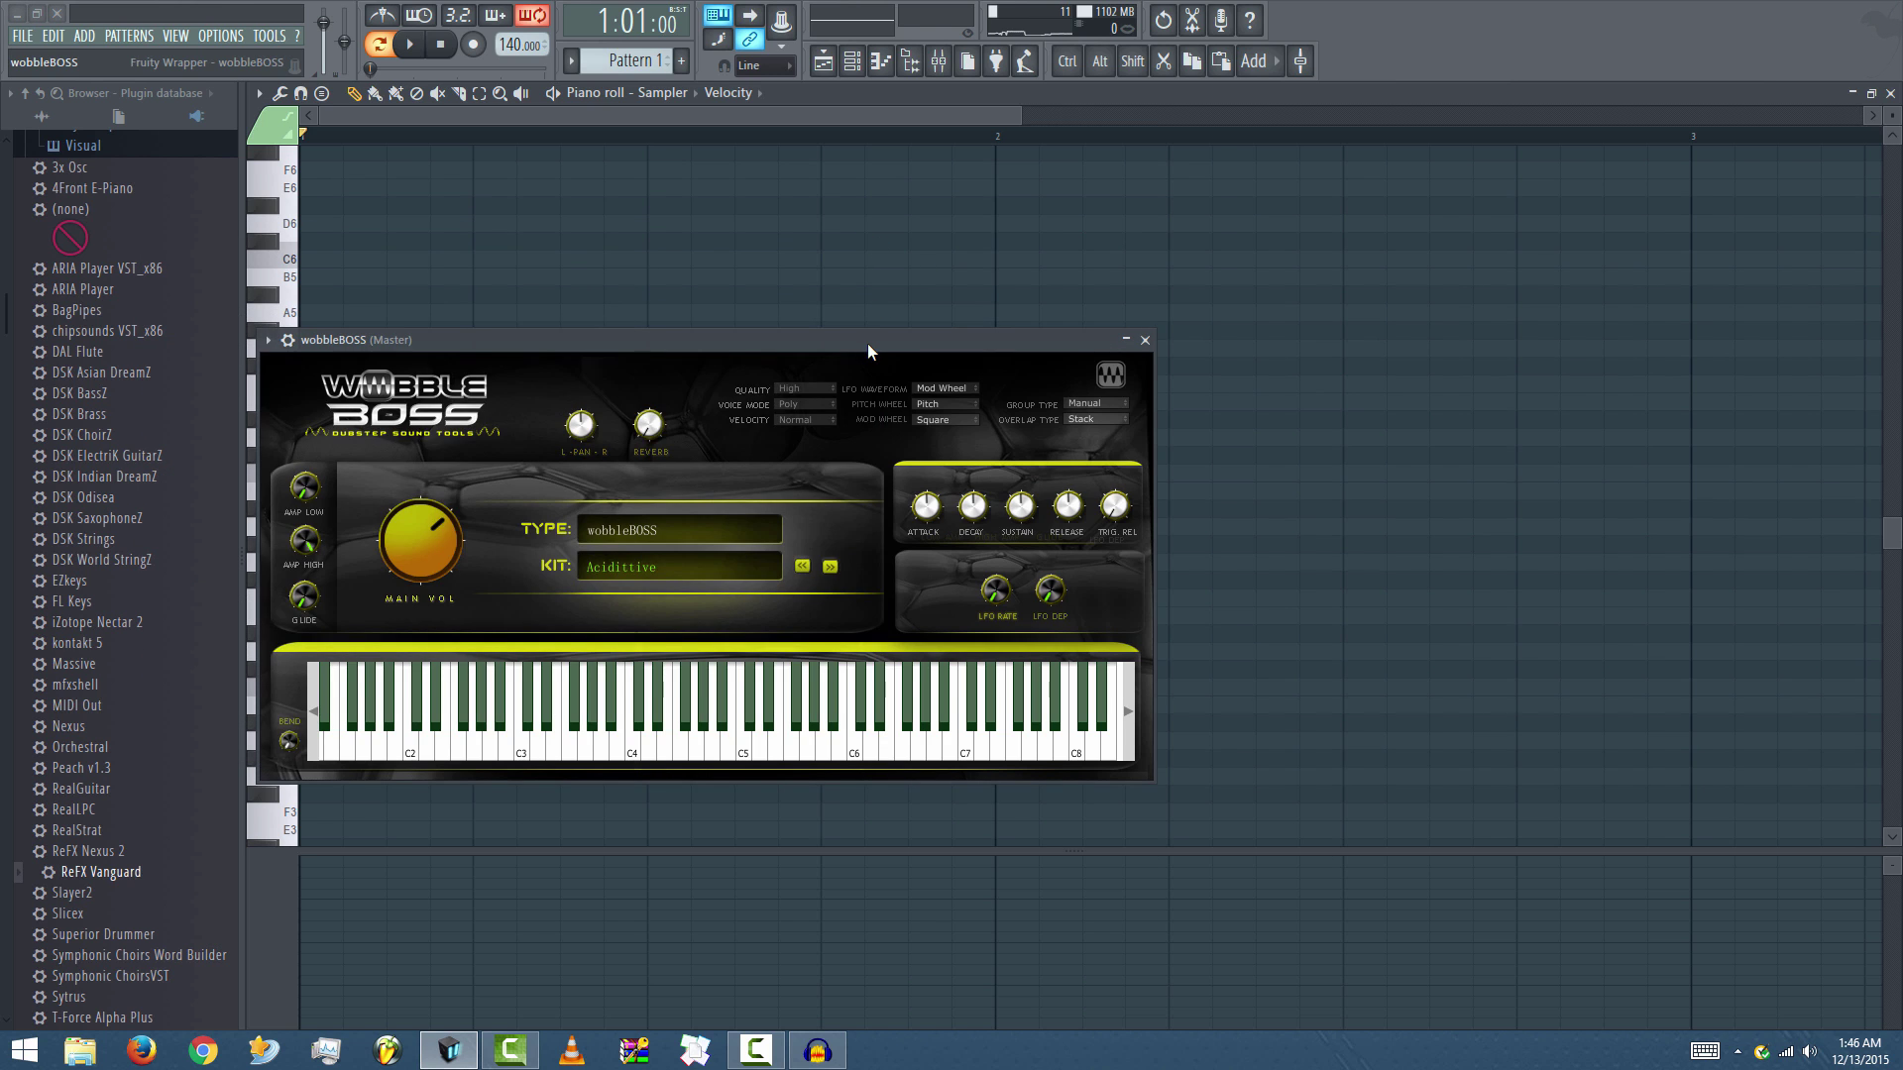
drag(866, 343, 1390, 200)
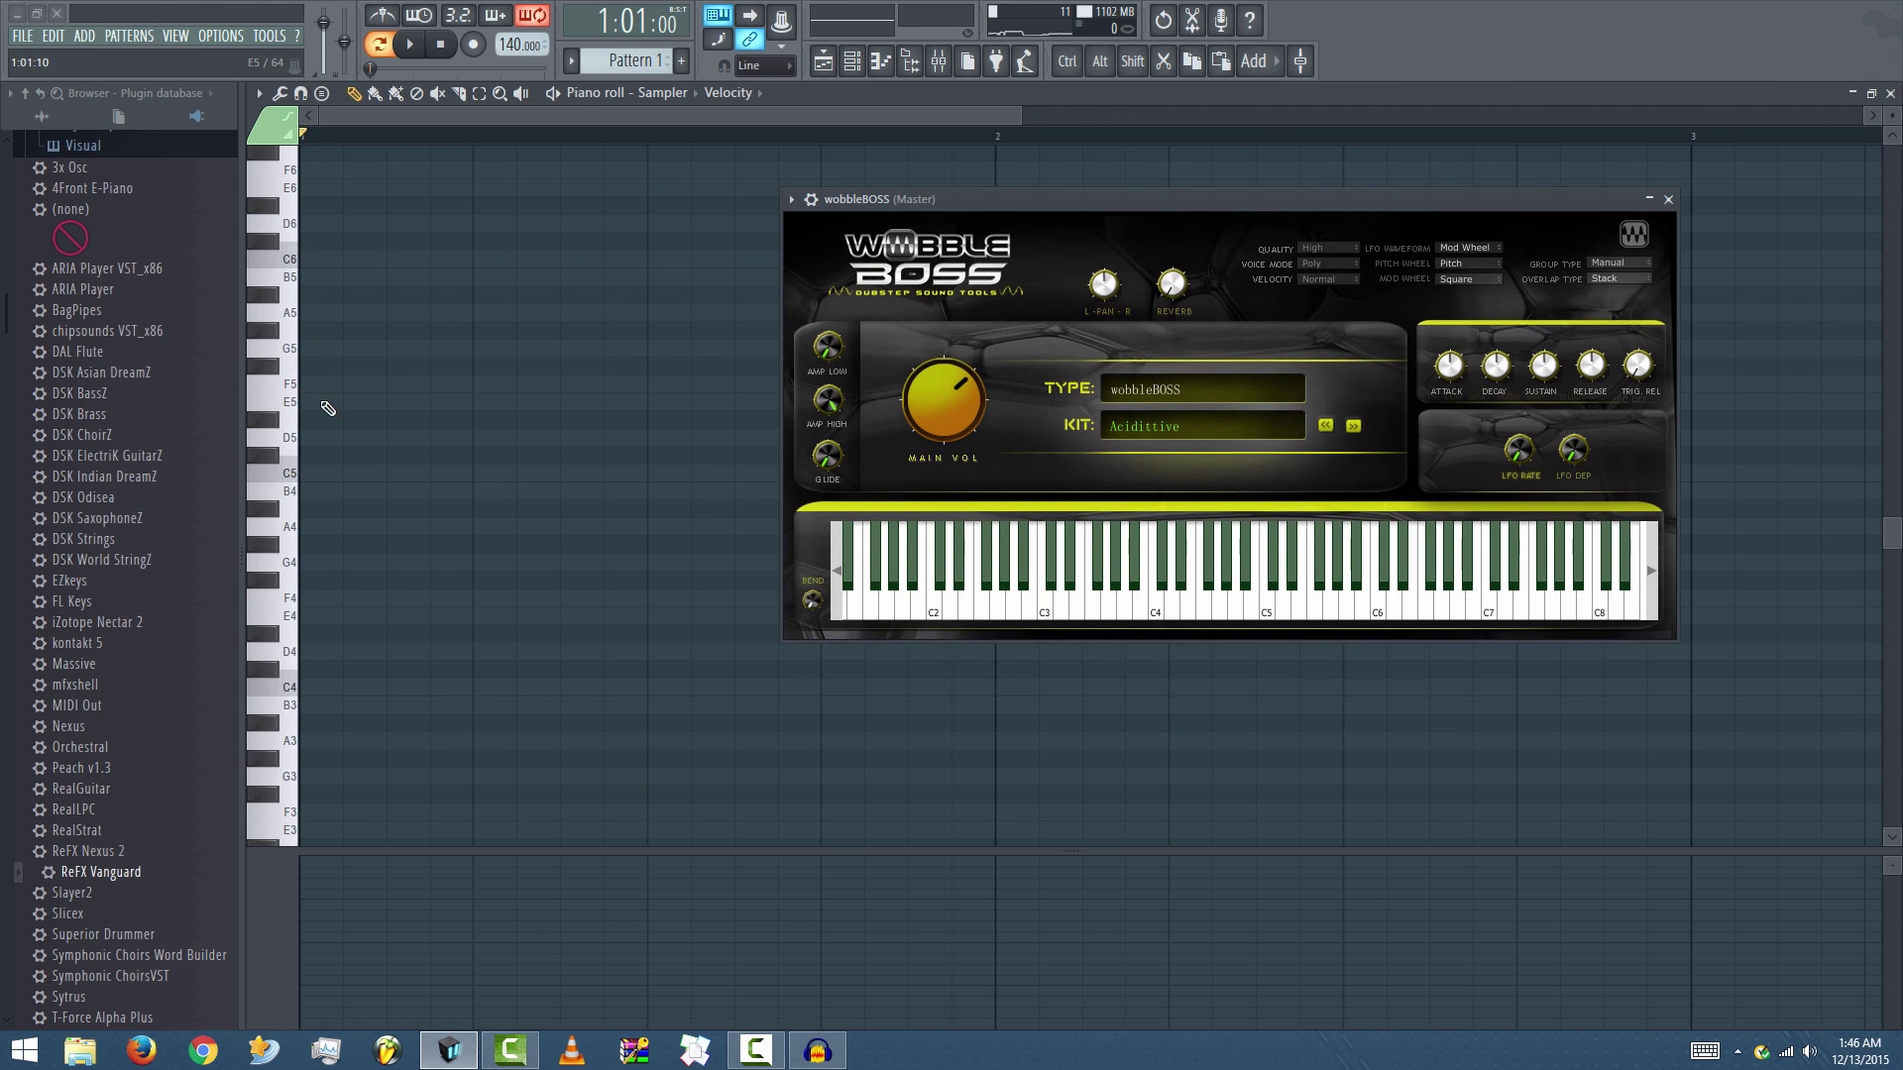
mouse_move(289, 436)
mouse_down()
mouse_move(283, 646)
mouse_move(303, 582)
mouse_move(303, 372)
mouse_up()
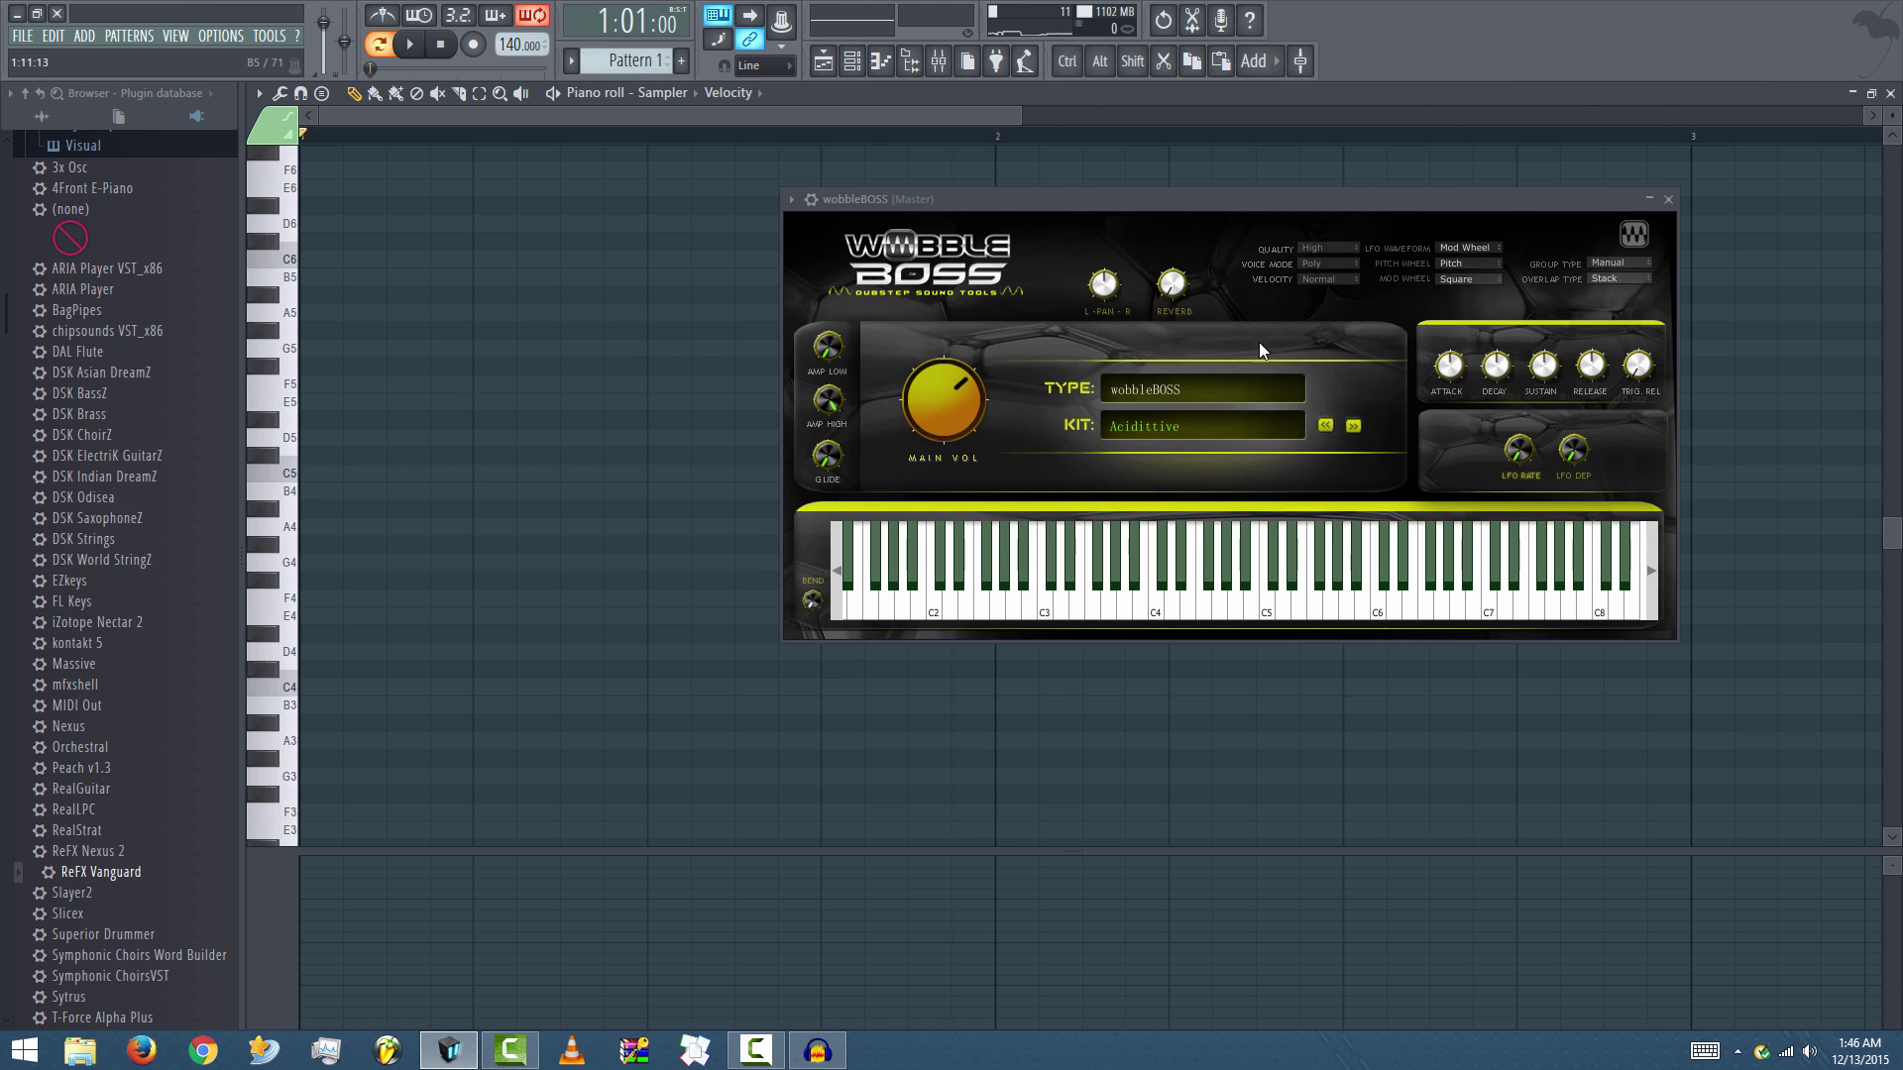
- Close the wobbleBOSS and piano roll windows, and move the mixer up with the channel rack shown again
click(1668, 199)
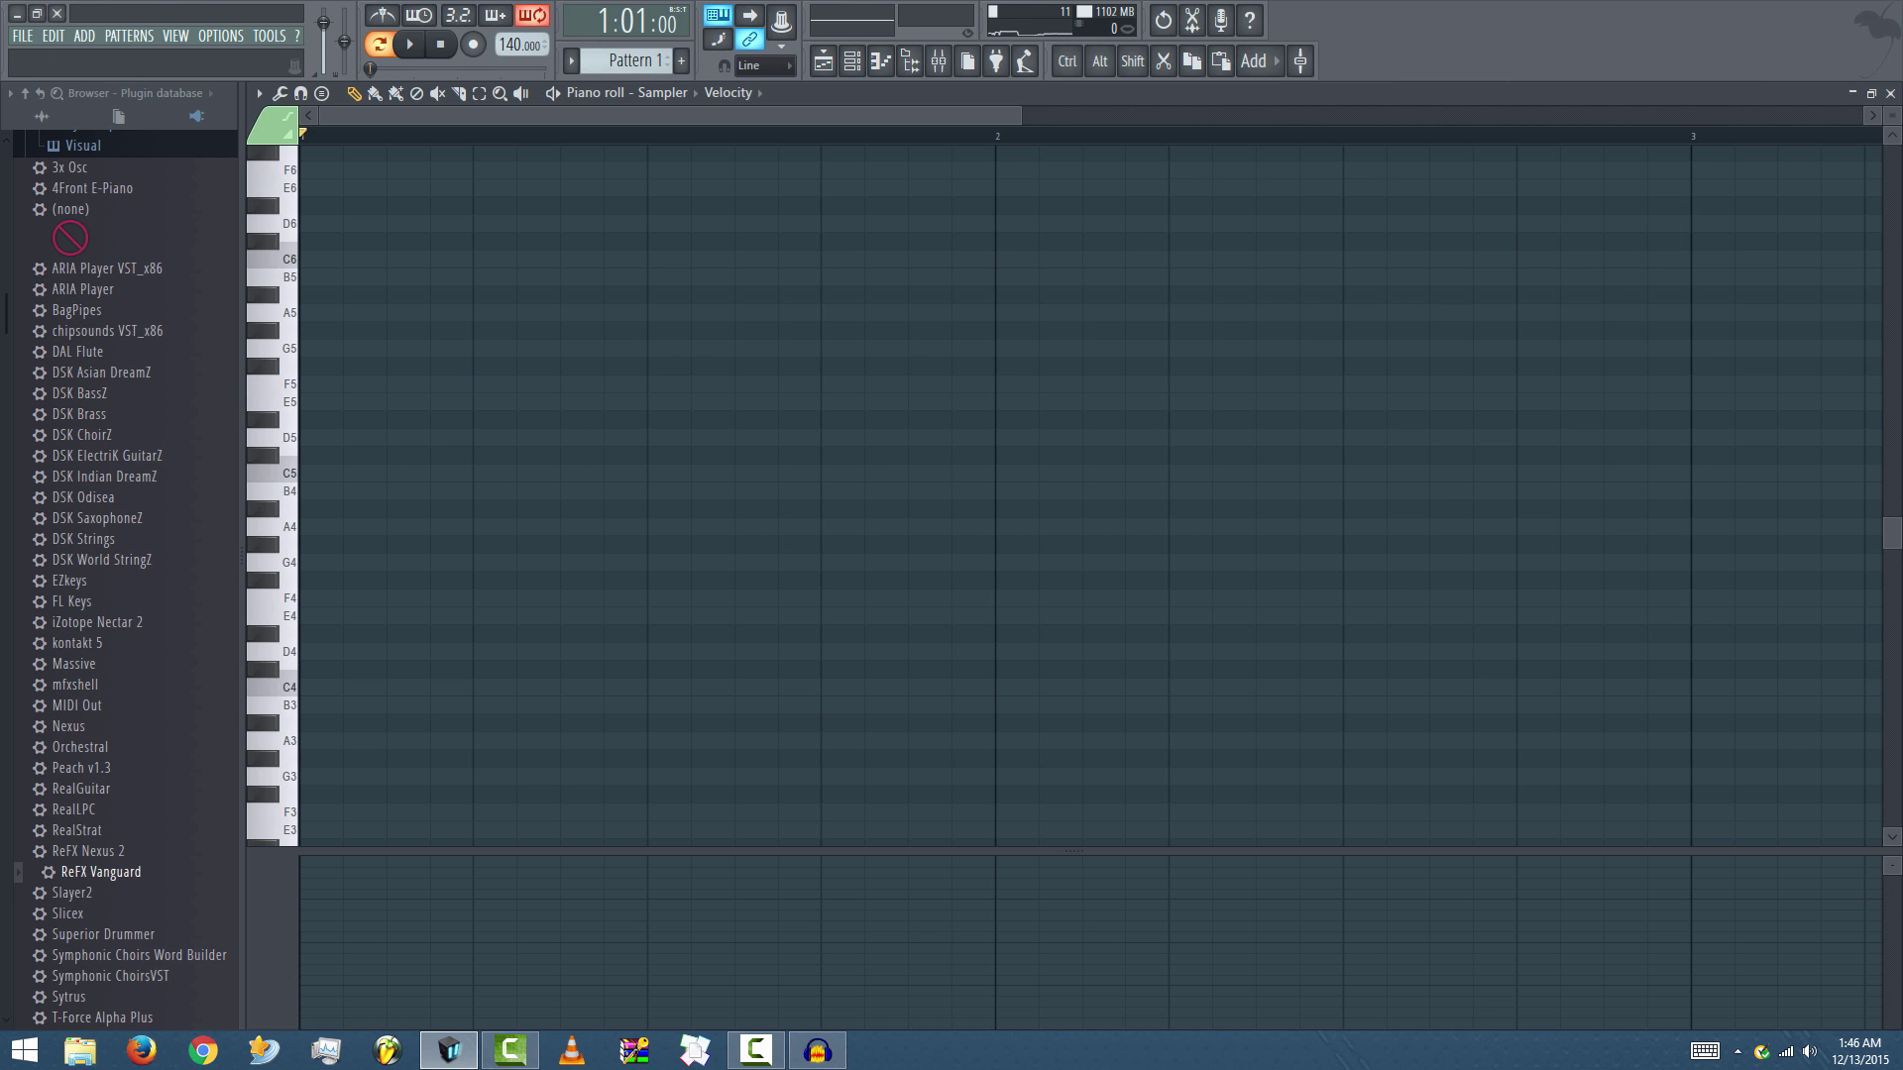
click(1891, 93)
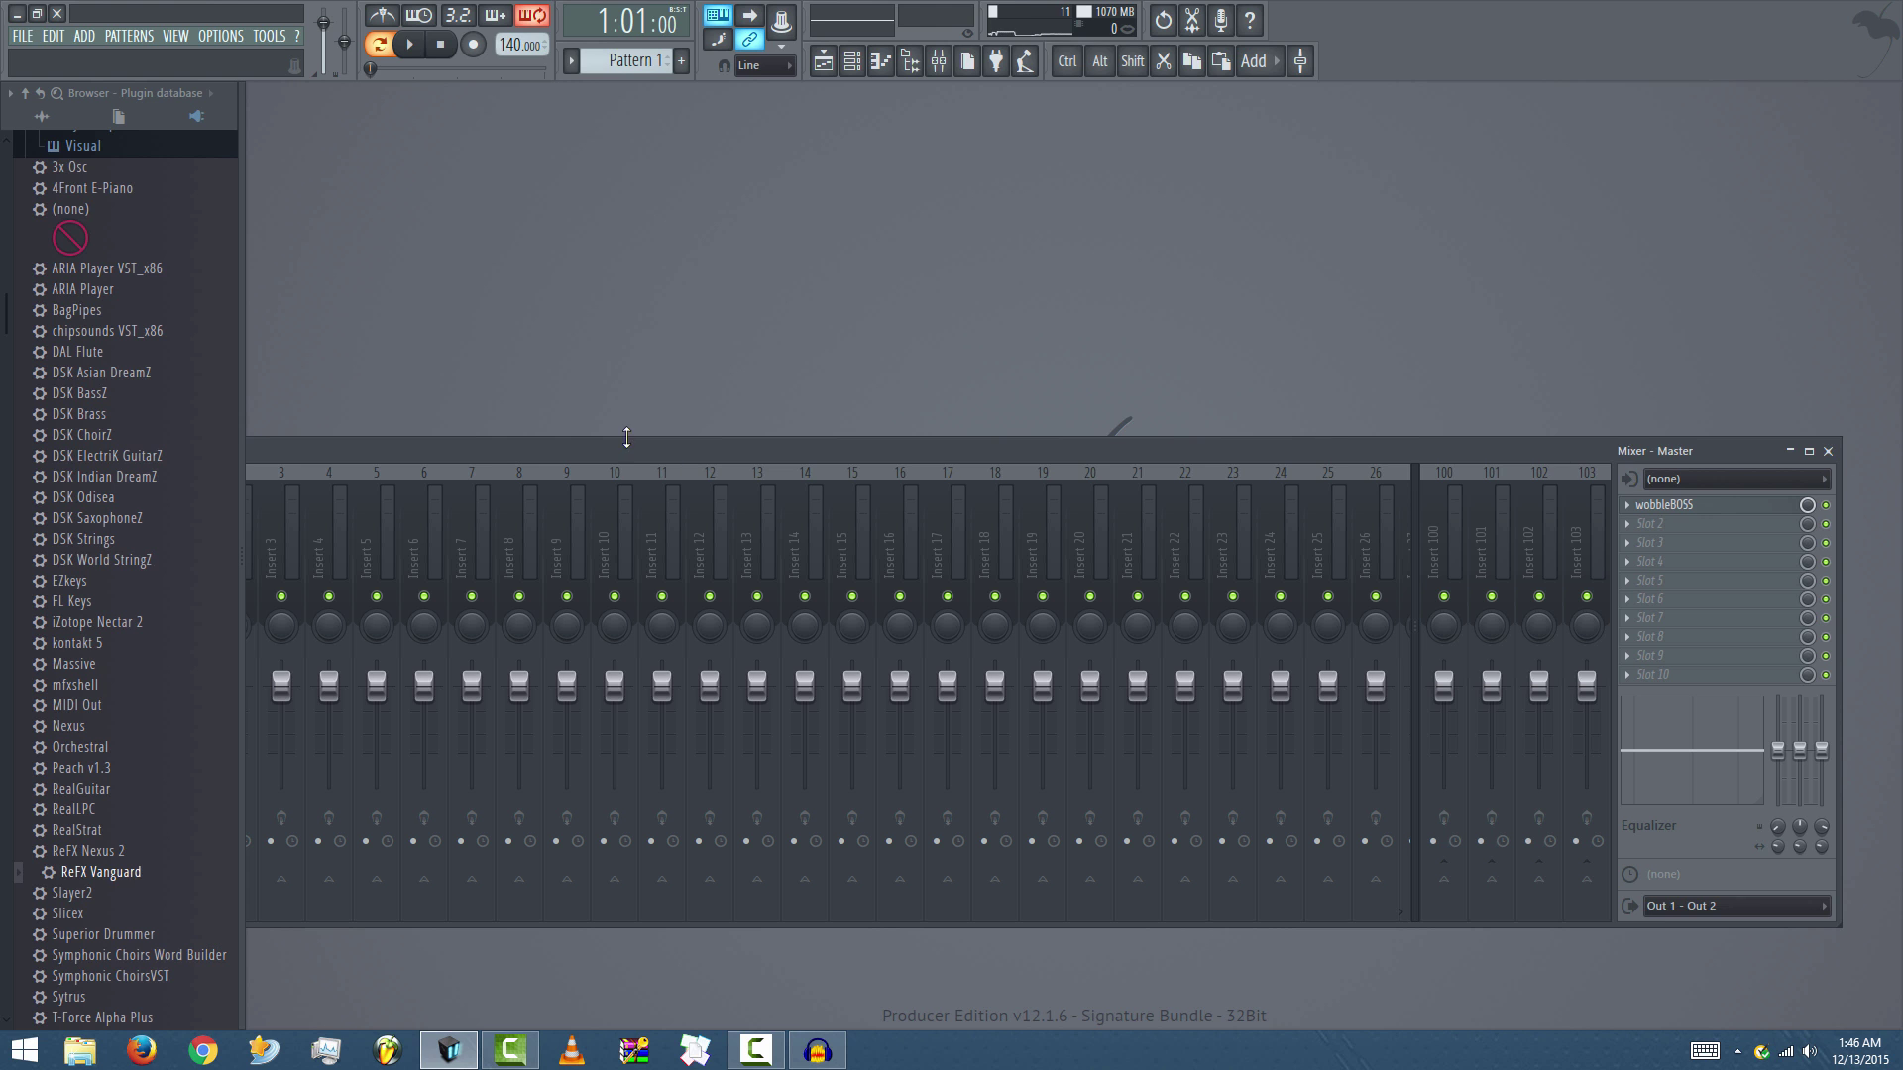
drag(627, 448, 643, 318)
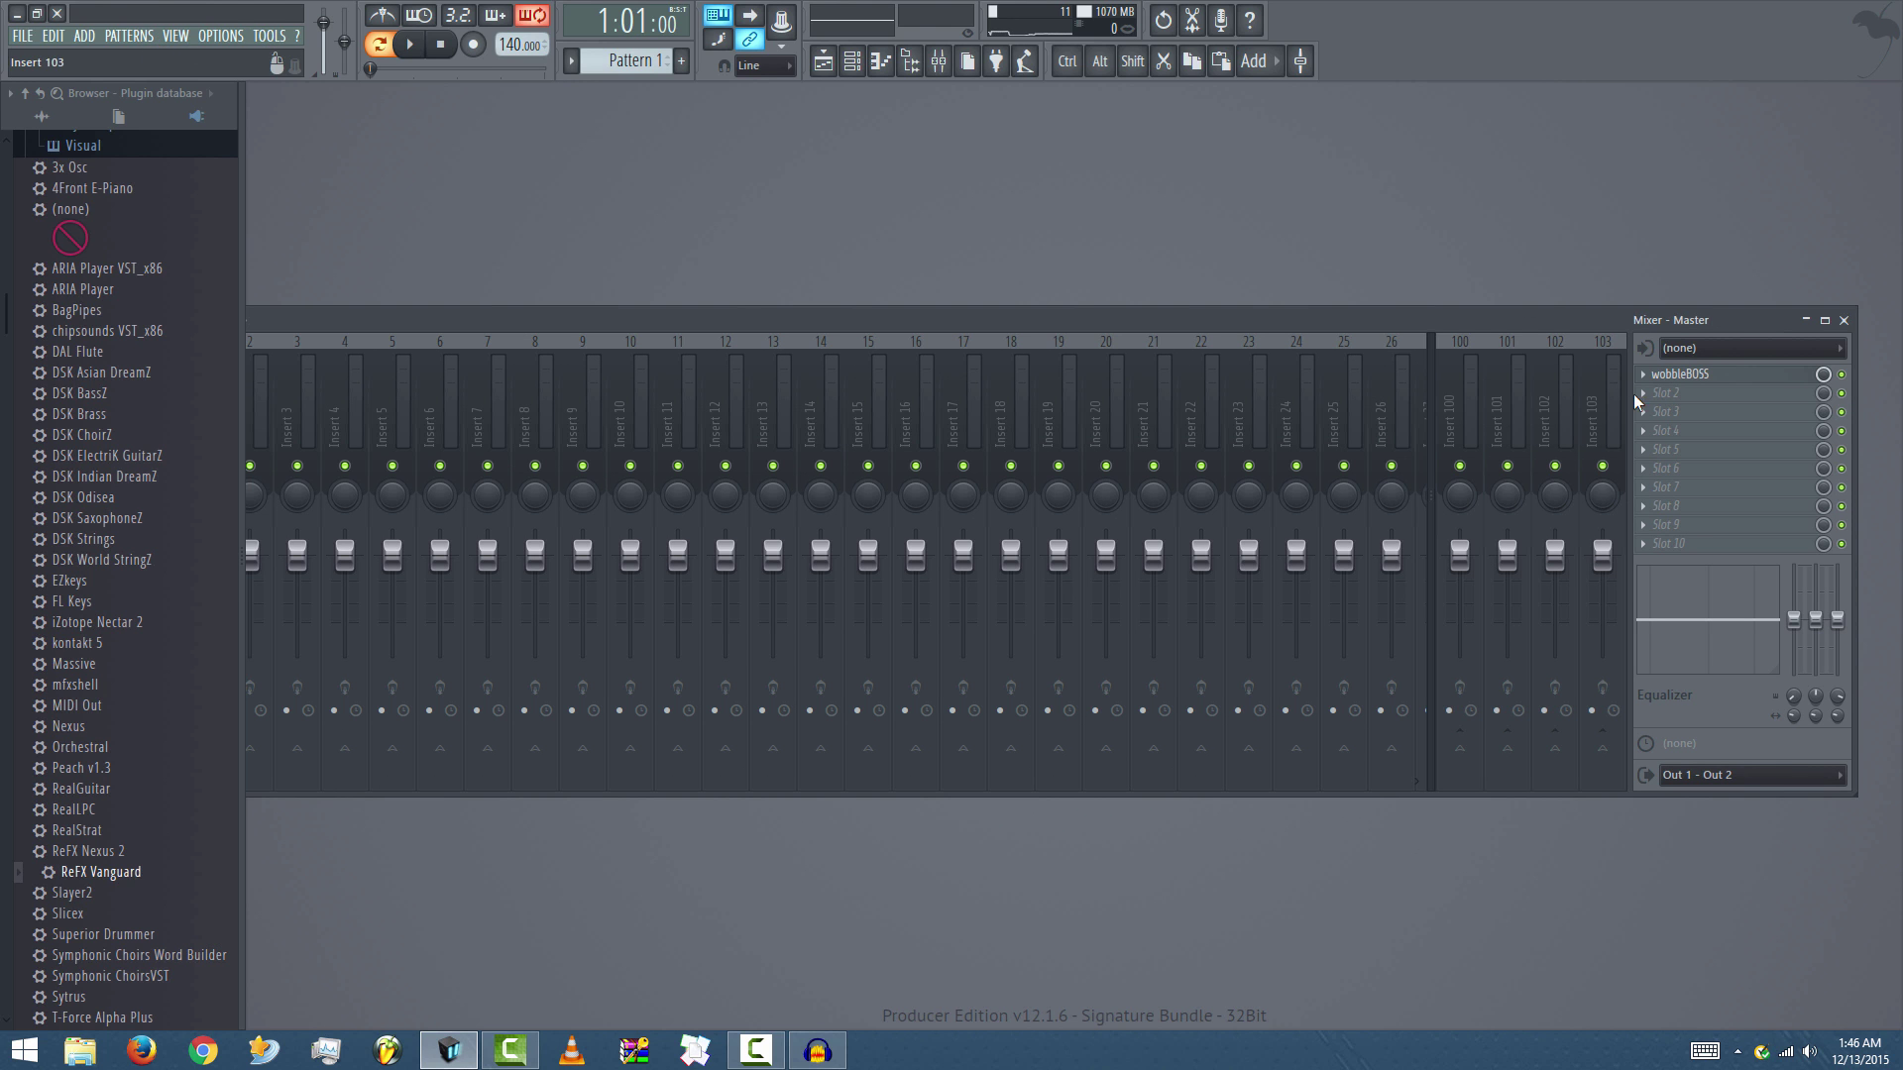
click(851, 60)
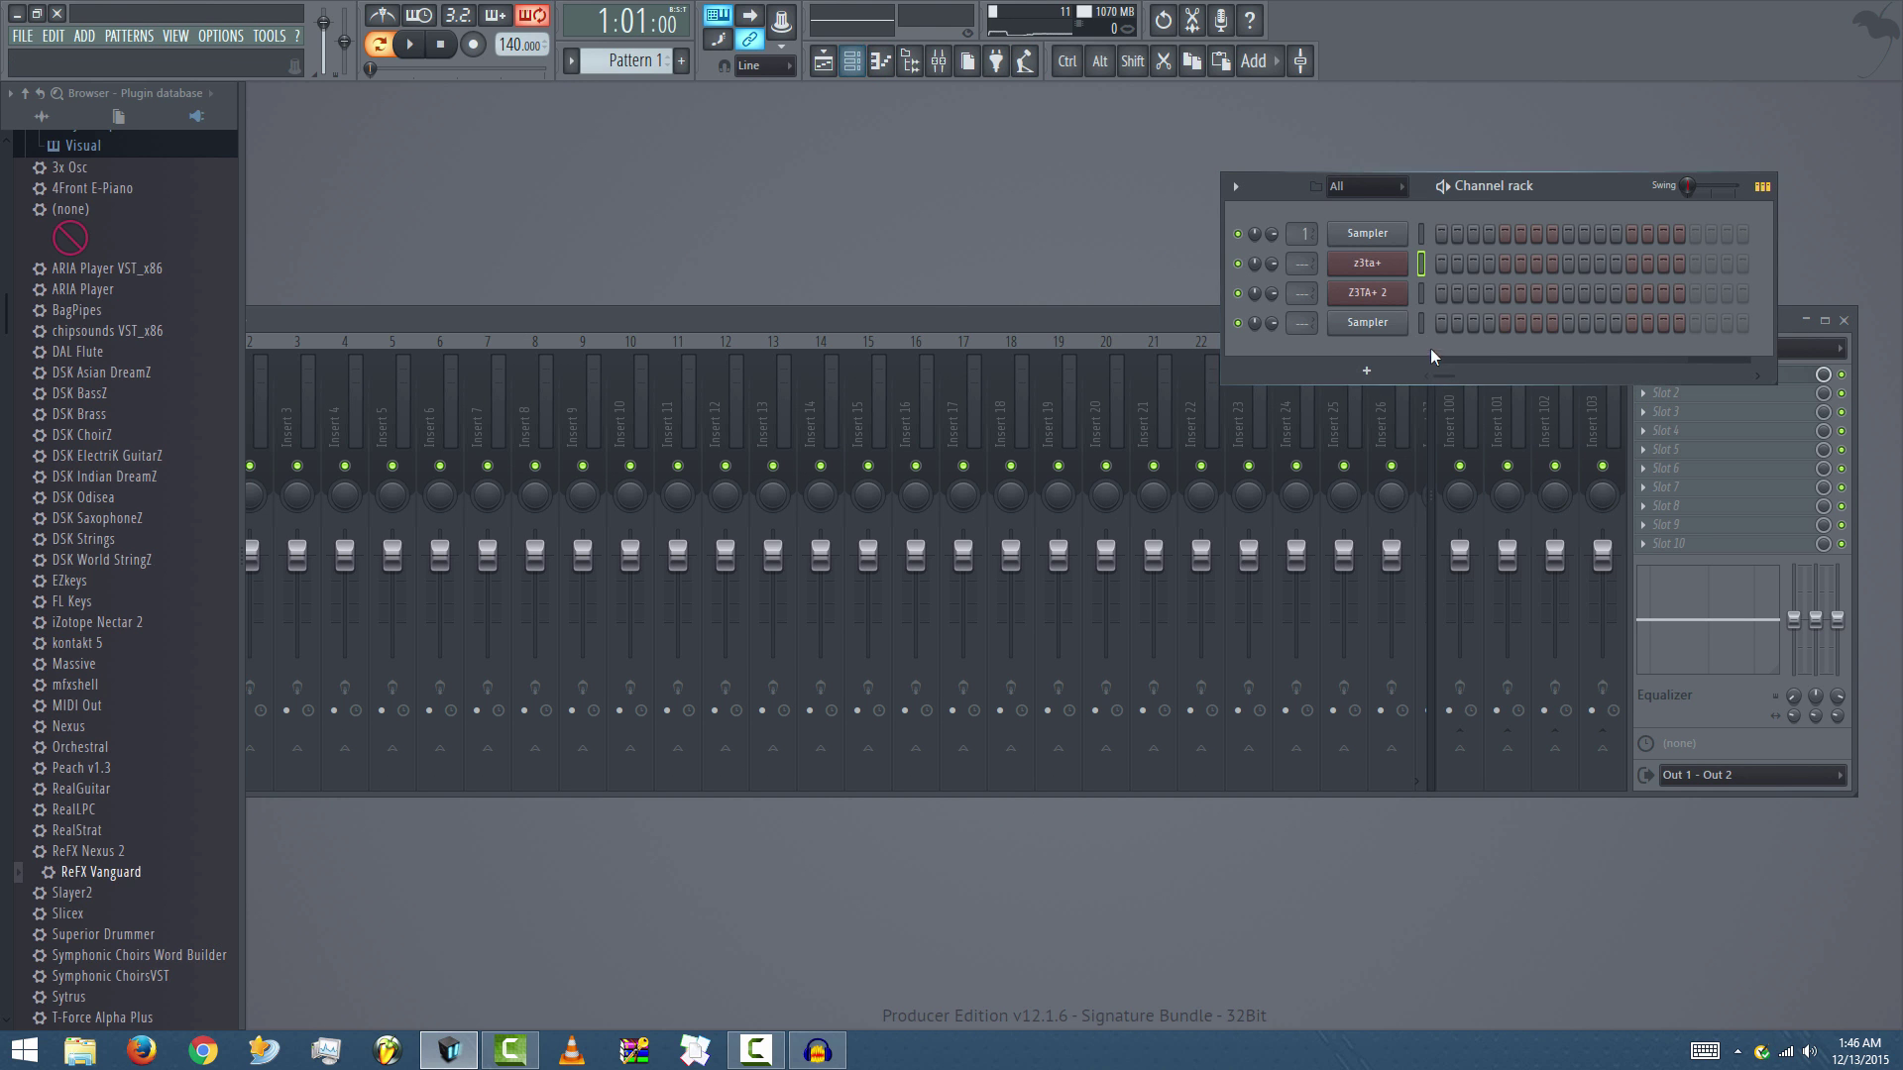
- Examine the plugin info of wobbleBOSS in the plugin manager, including its type and file names, and close the manager
click(1387, 374)
click(1453, 36)
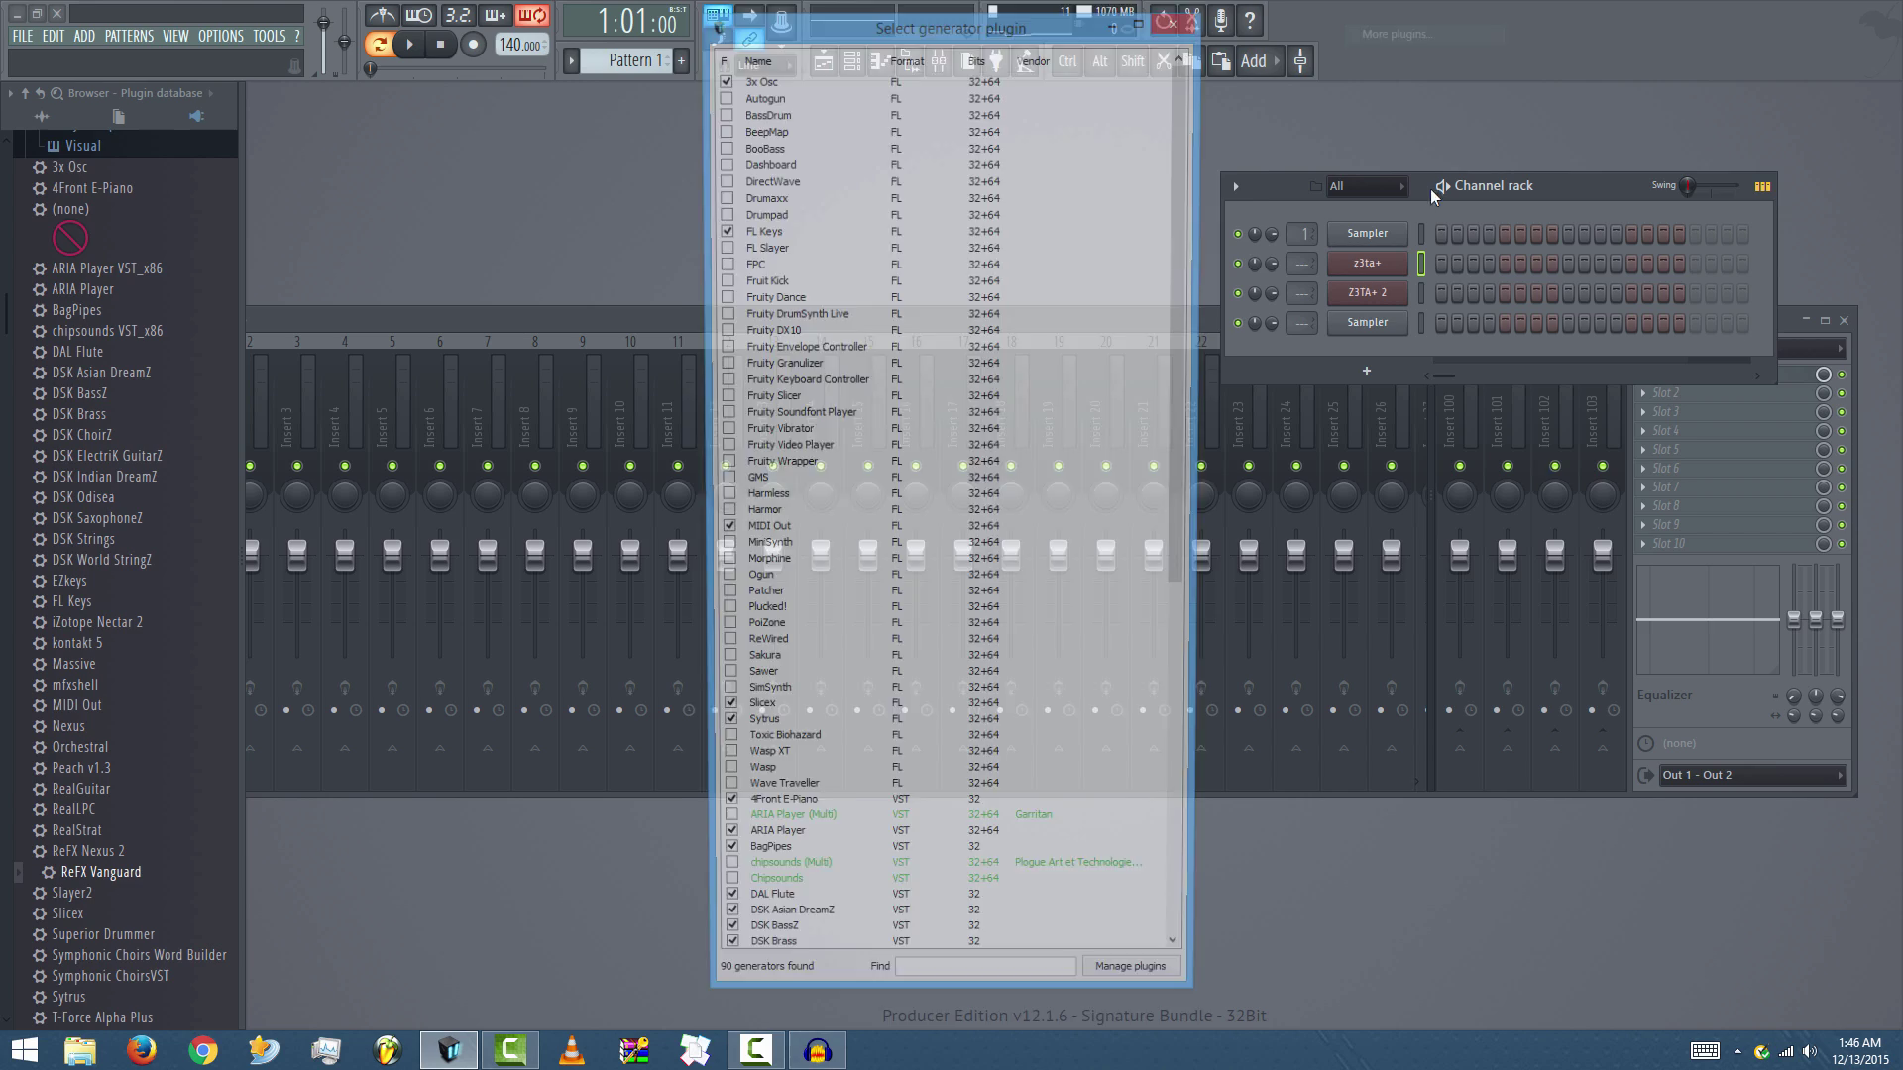
click(1153, 1004)
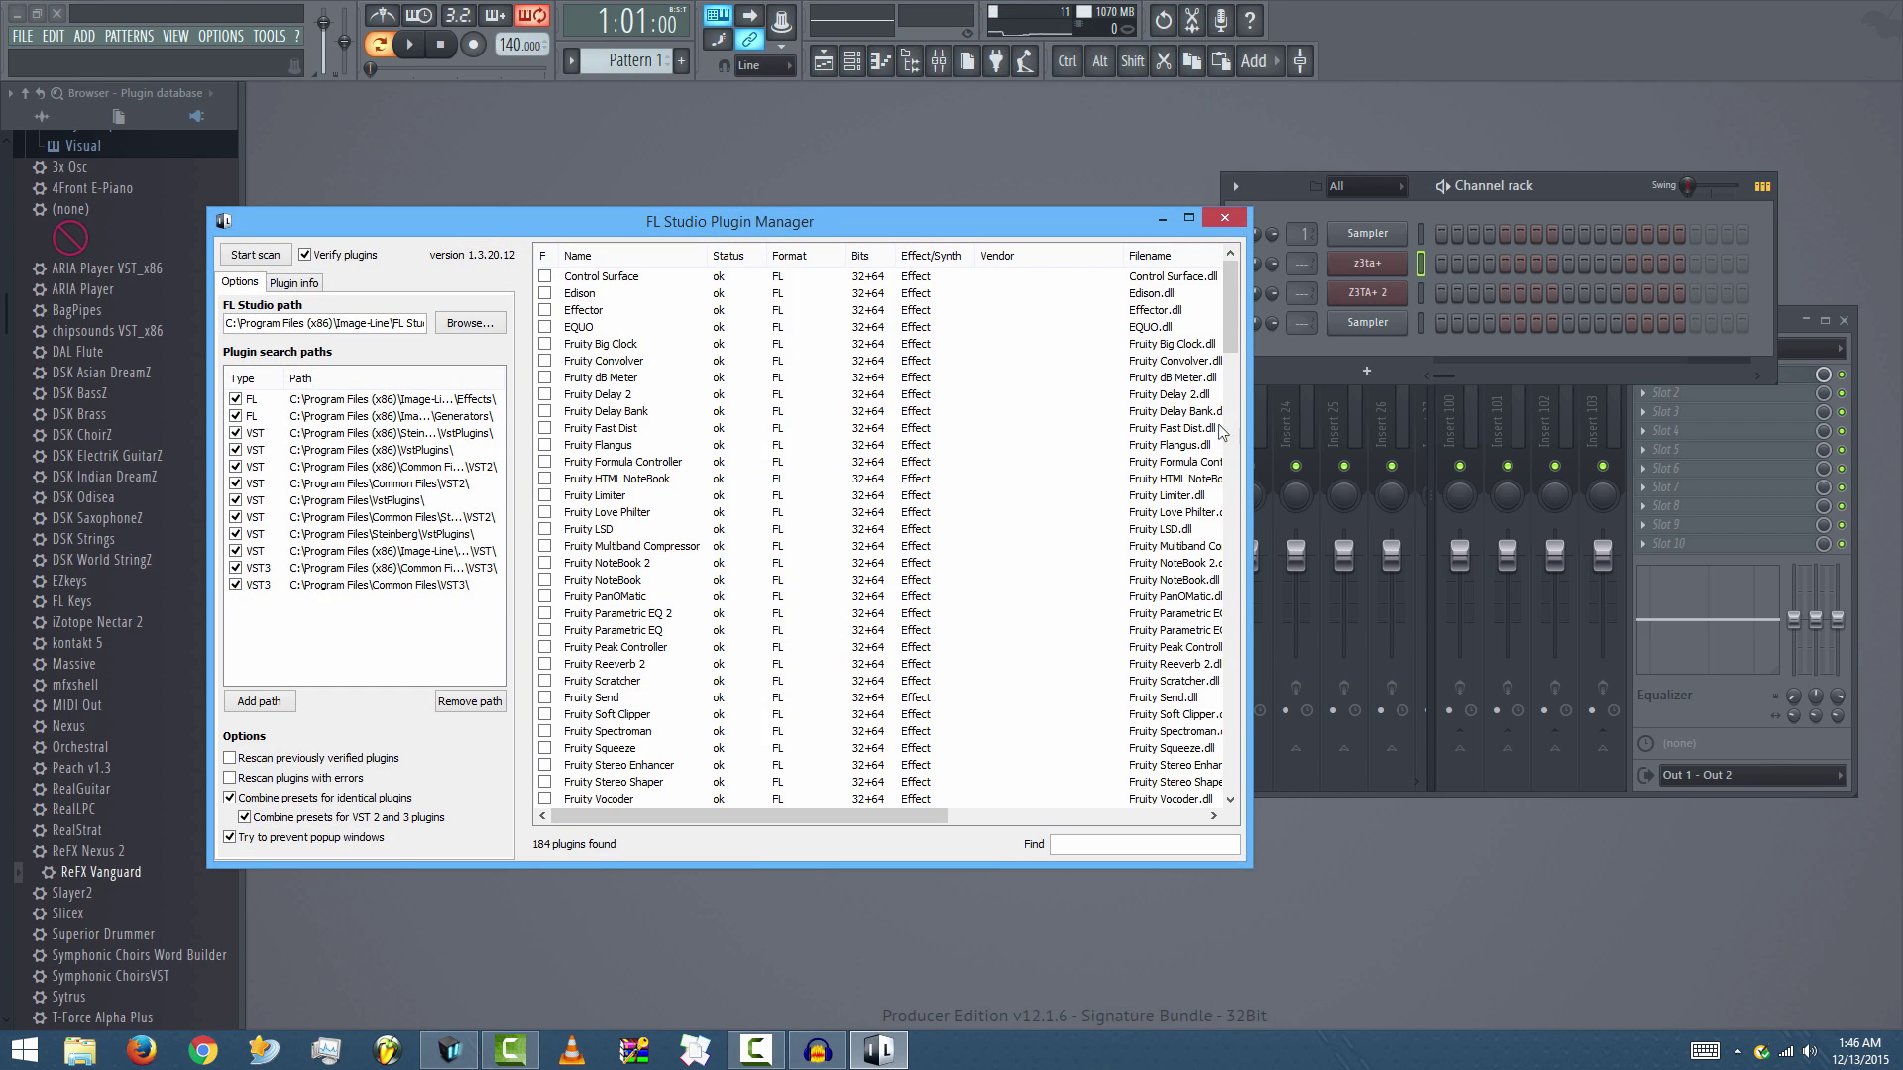
drag(1230, 303, 1223, 748)
click(759, 733)
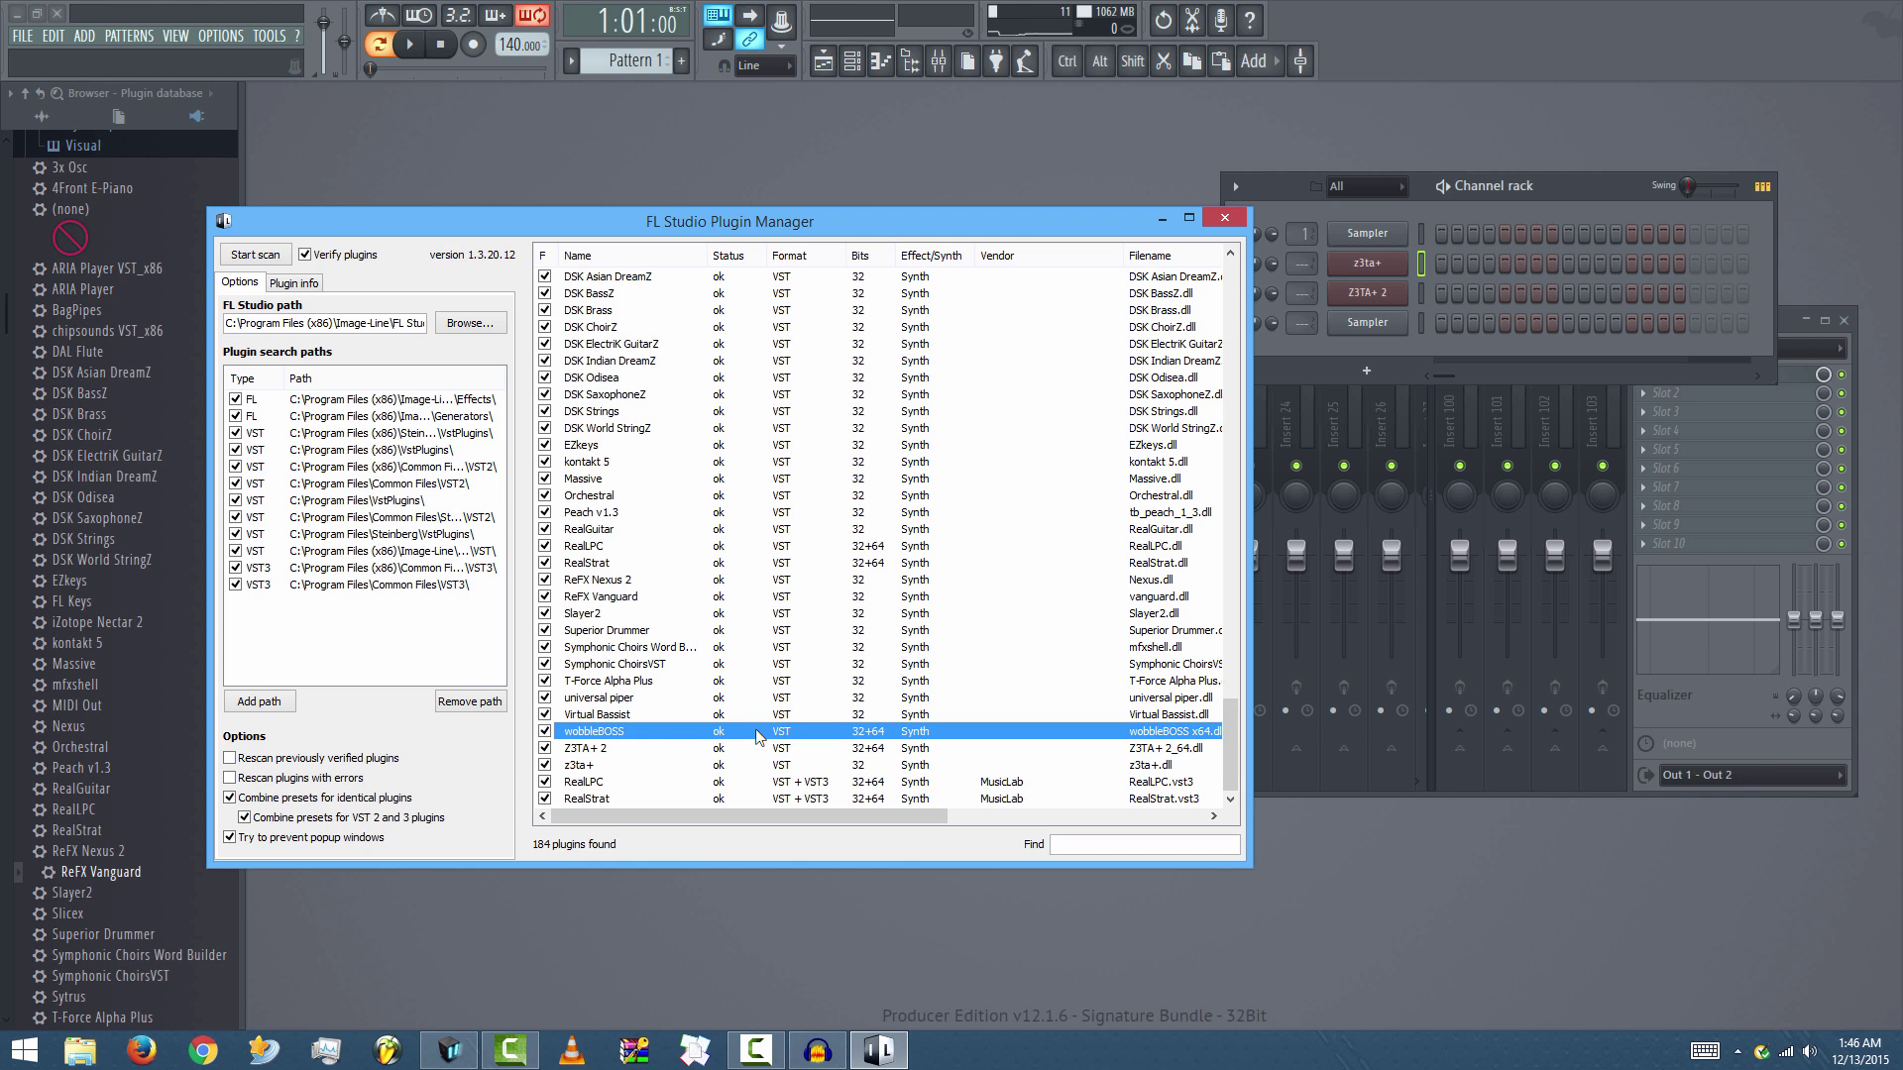
click(284, 285)
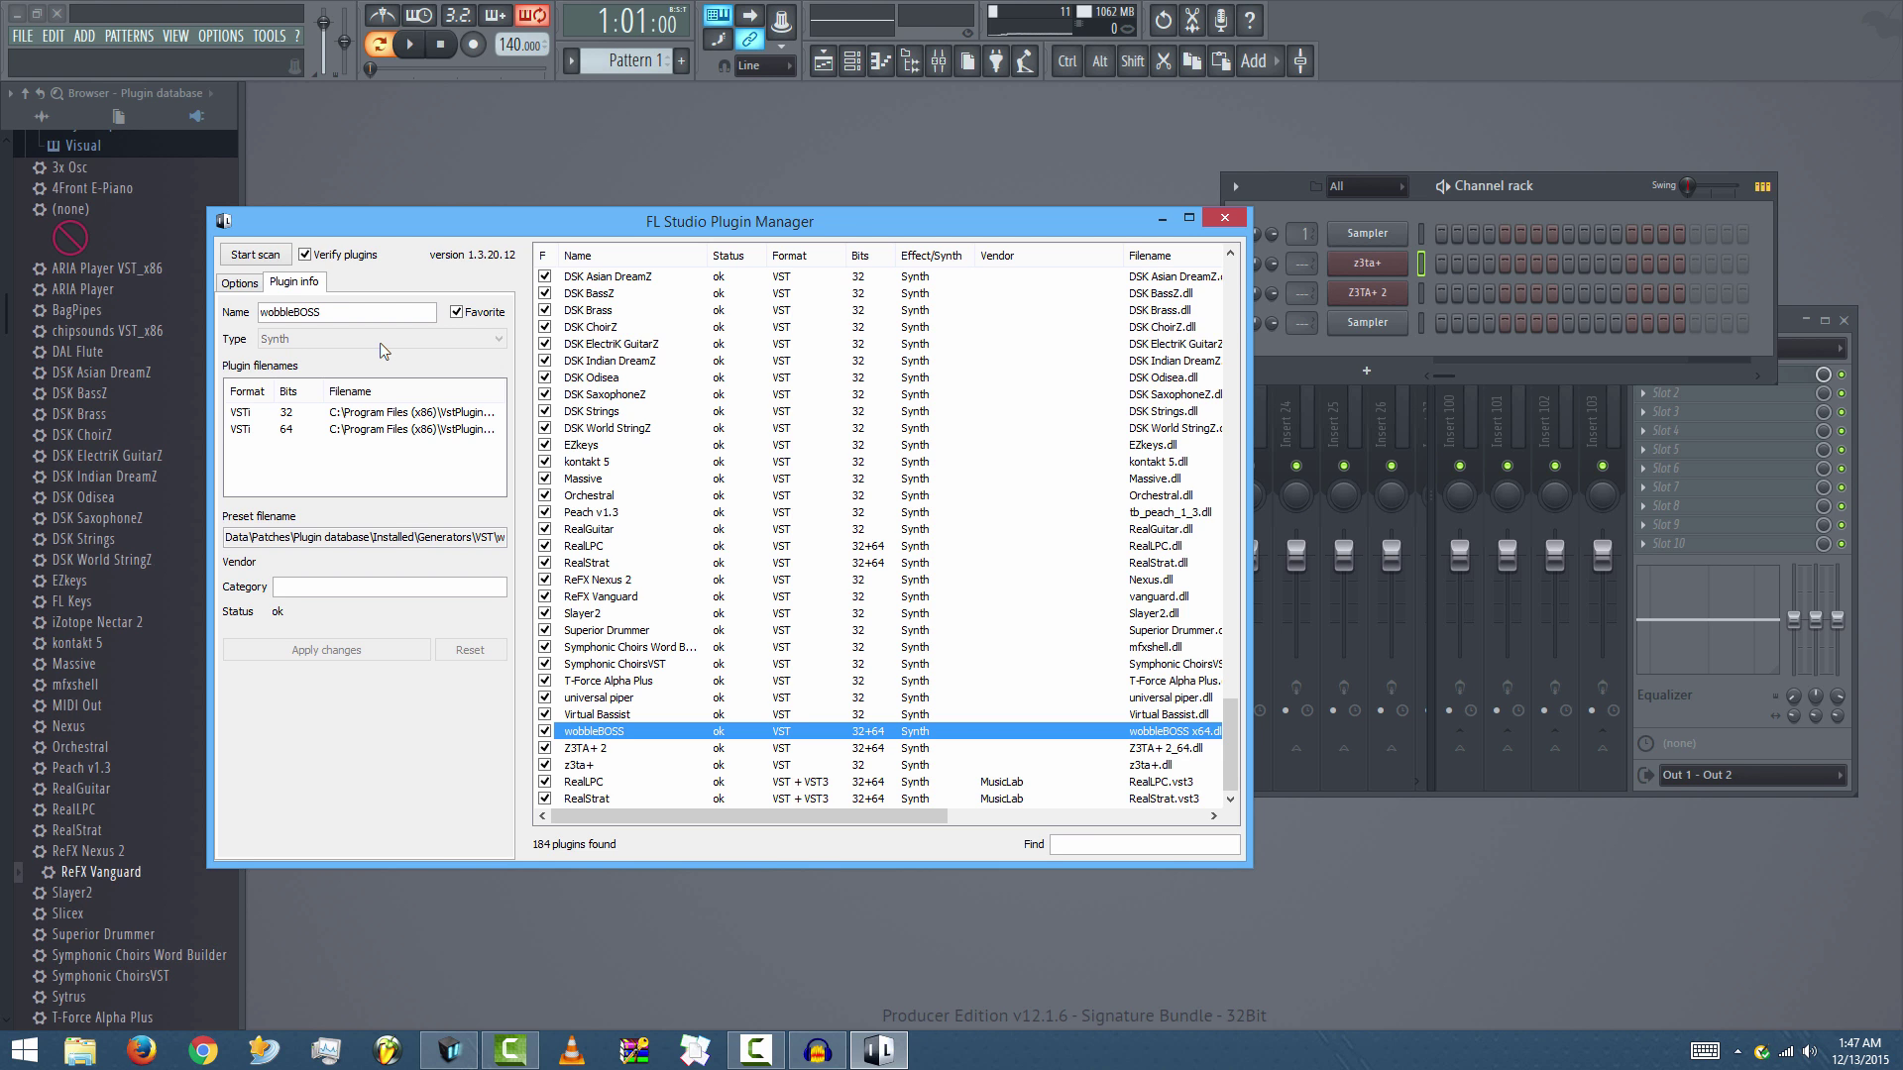
click(1242, 222)
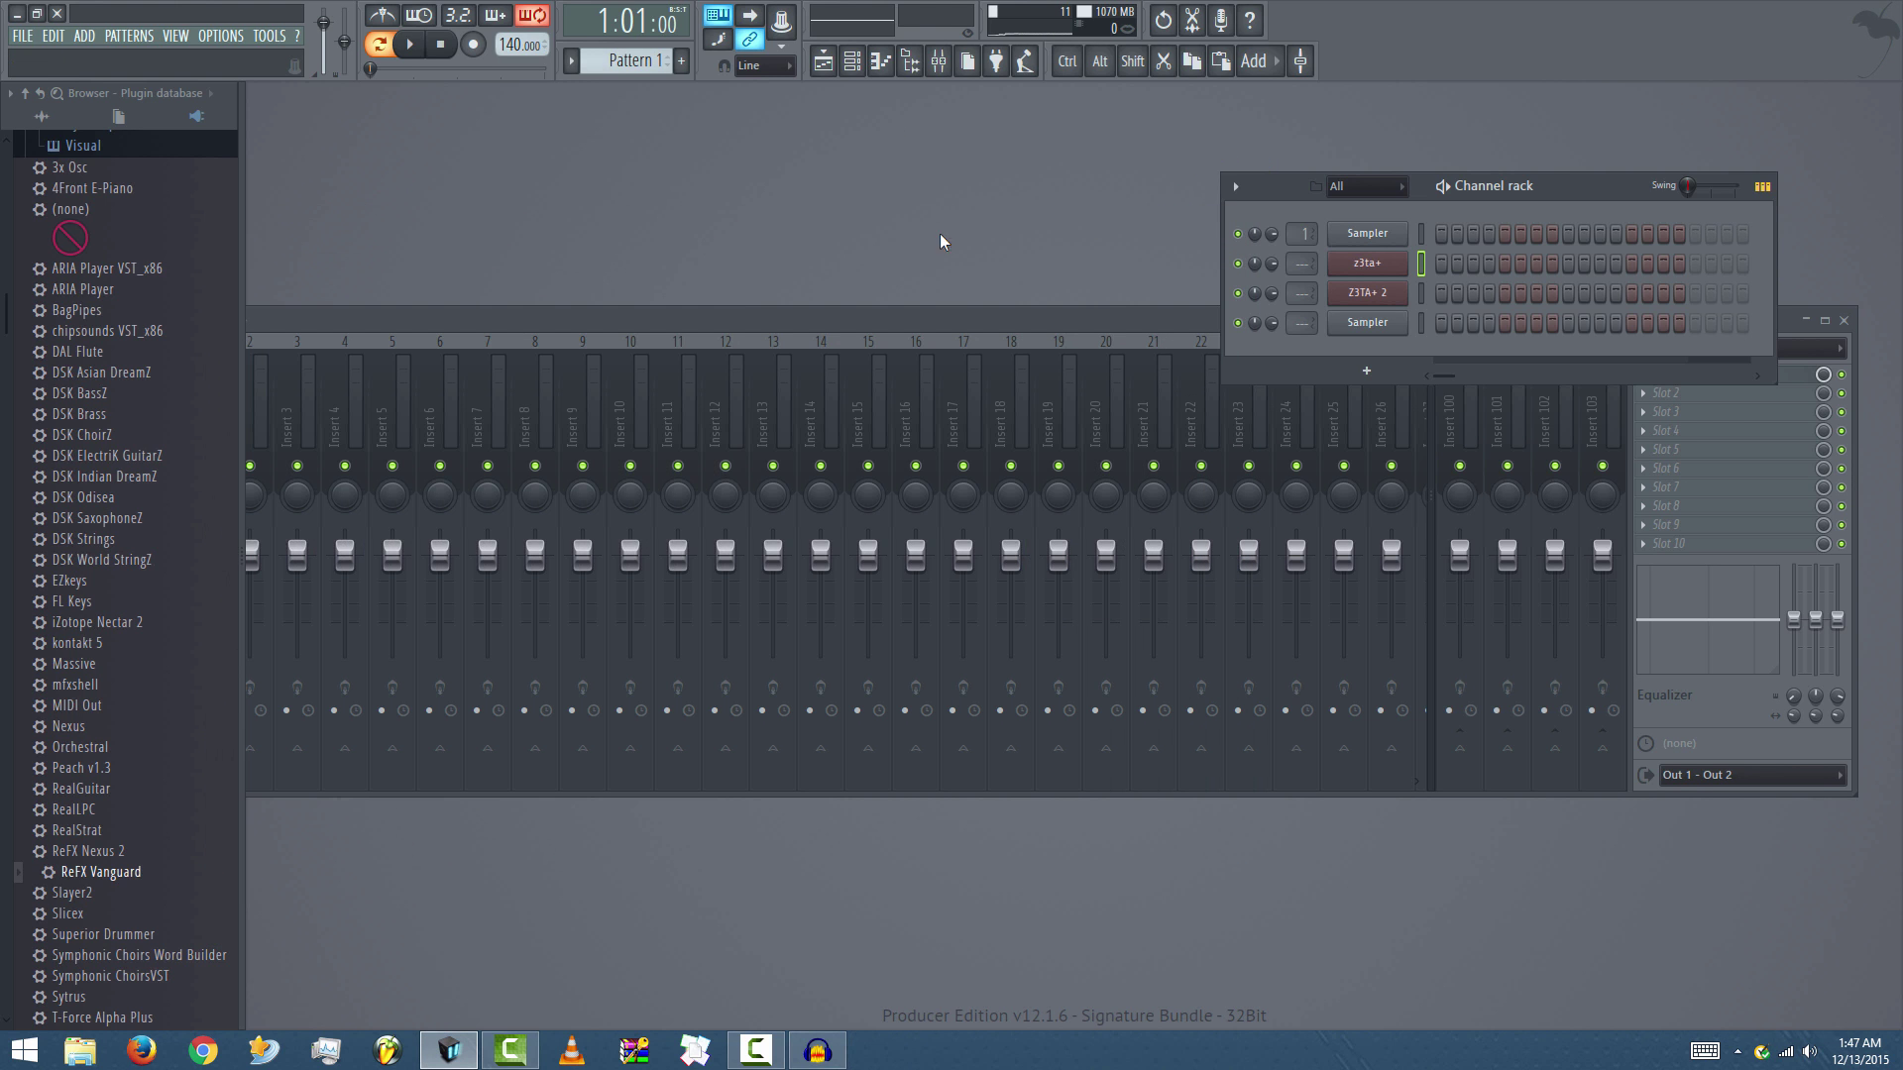
- Add wobbleBOSS as a new channel again and move the channel rack toward the upper middle of the workspace
click(1399, 373)
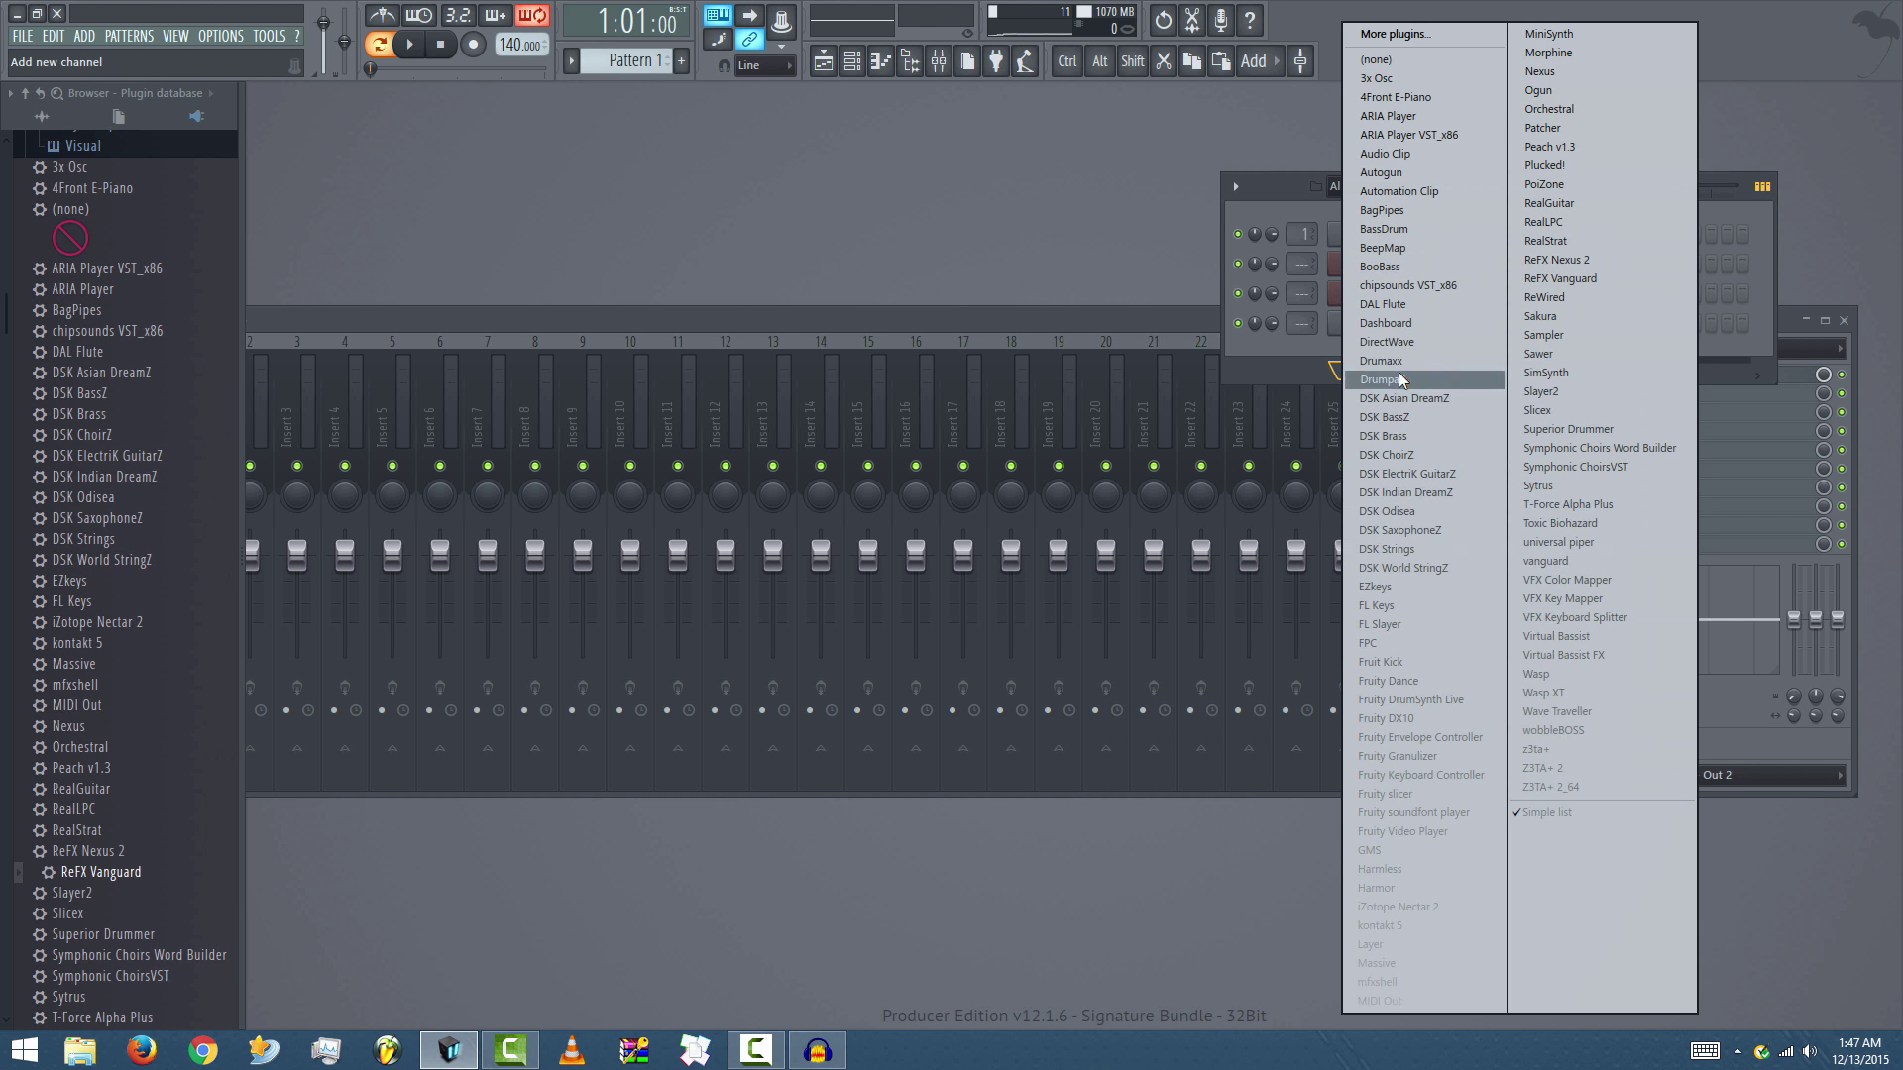
click(1614, 729)
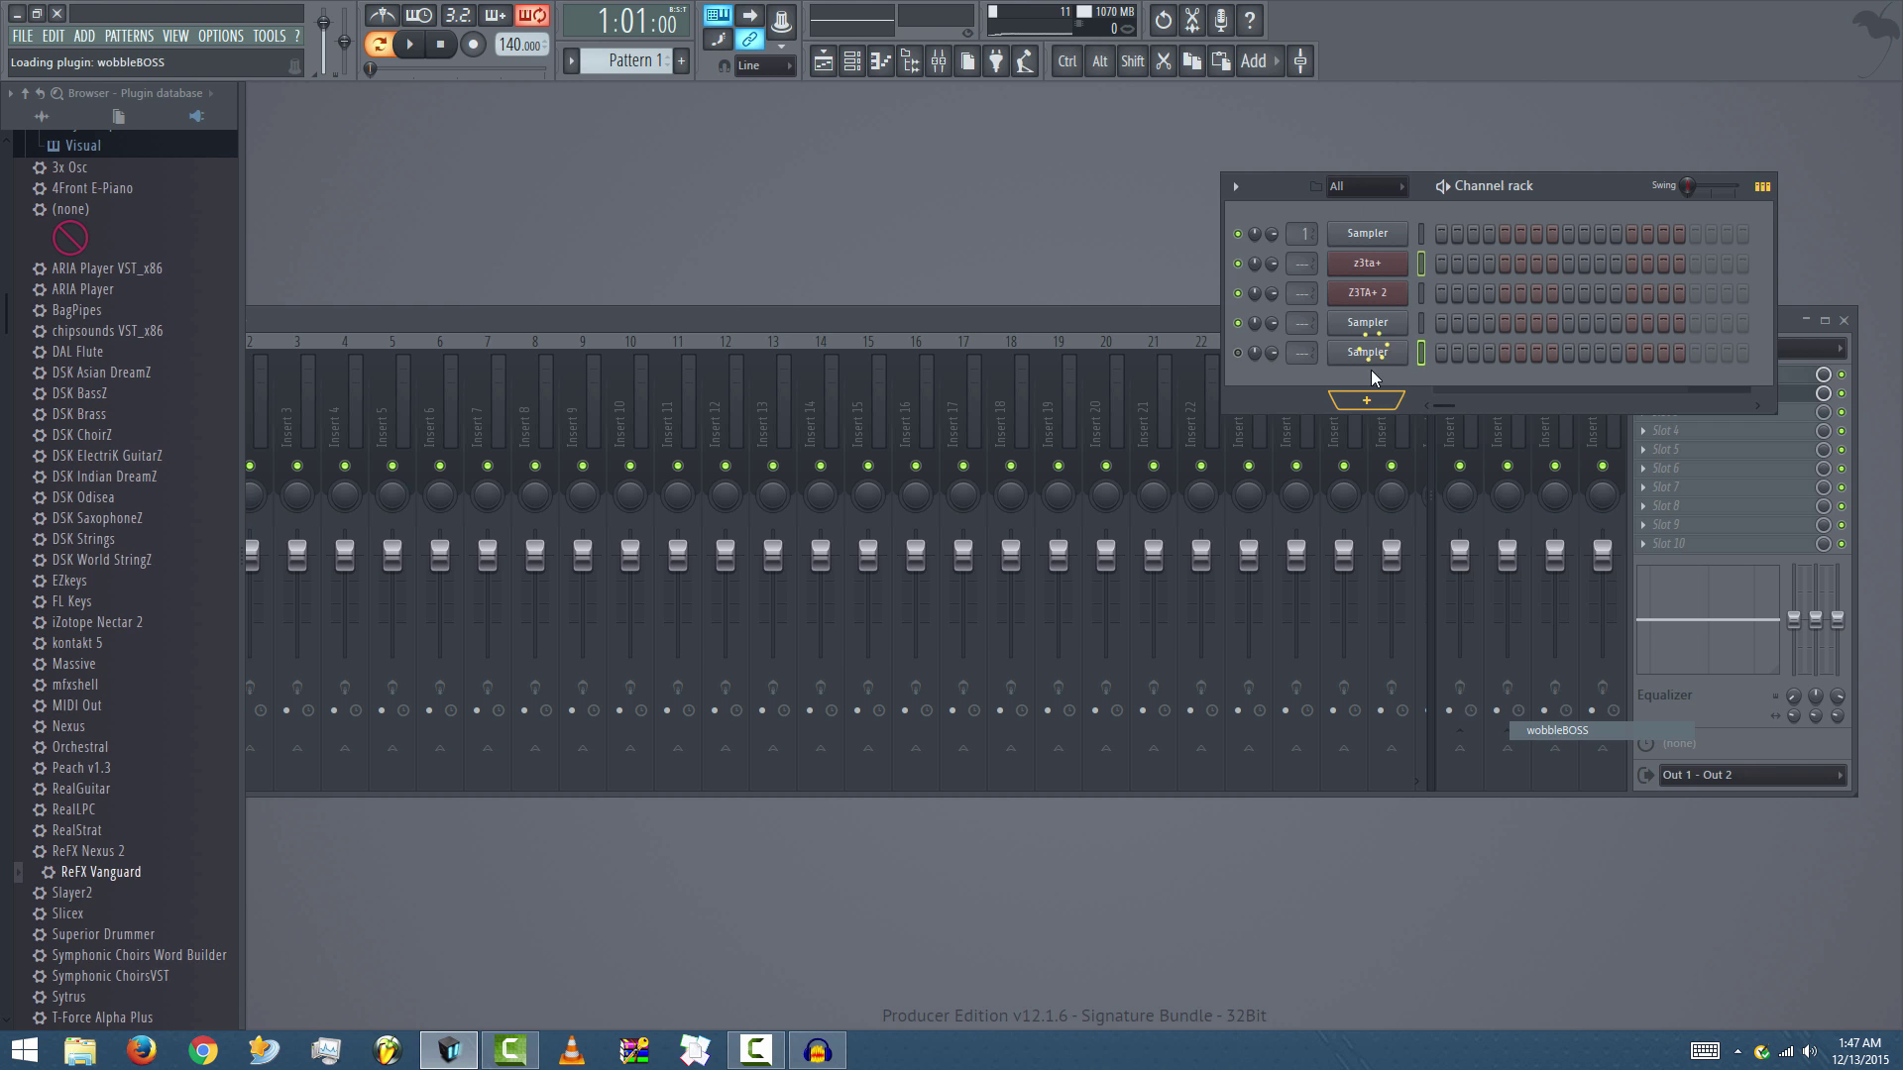
drag(1560, 192, 1248, 118)
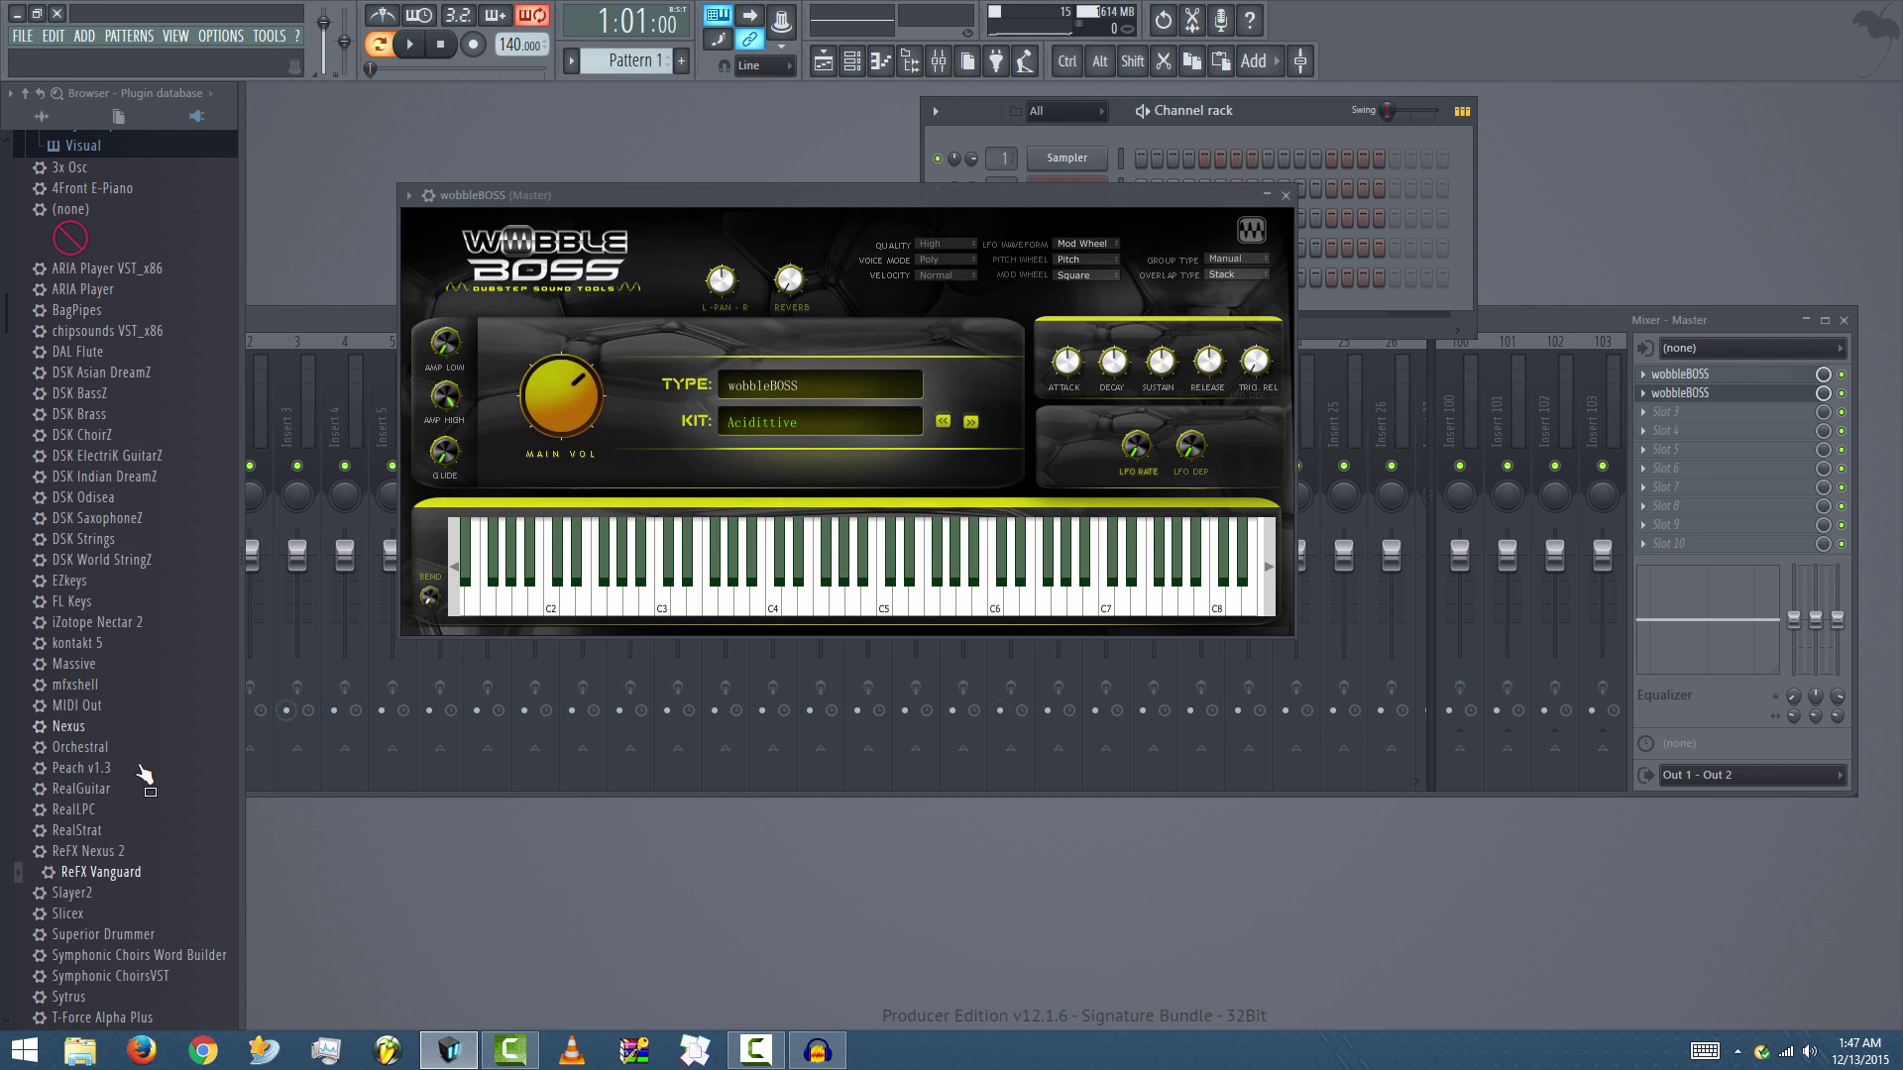
scroll(184, 772, down, 10)
scroll(184, 772, up, 12)
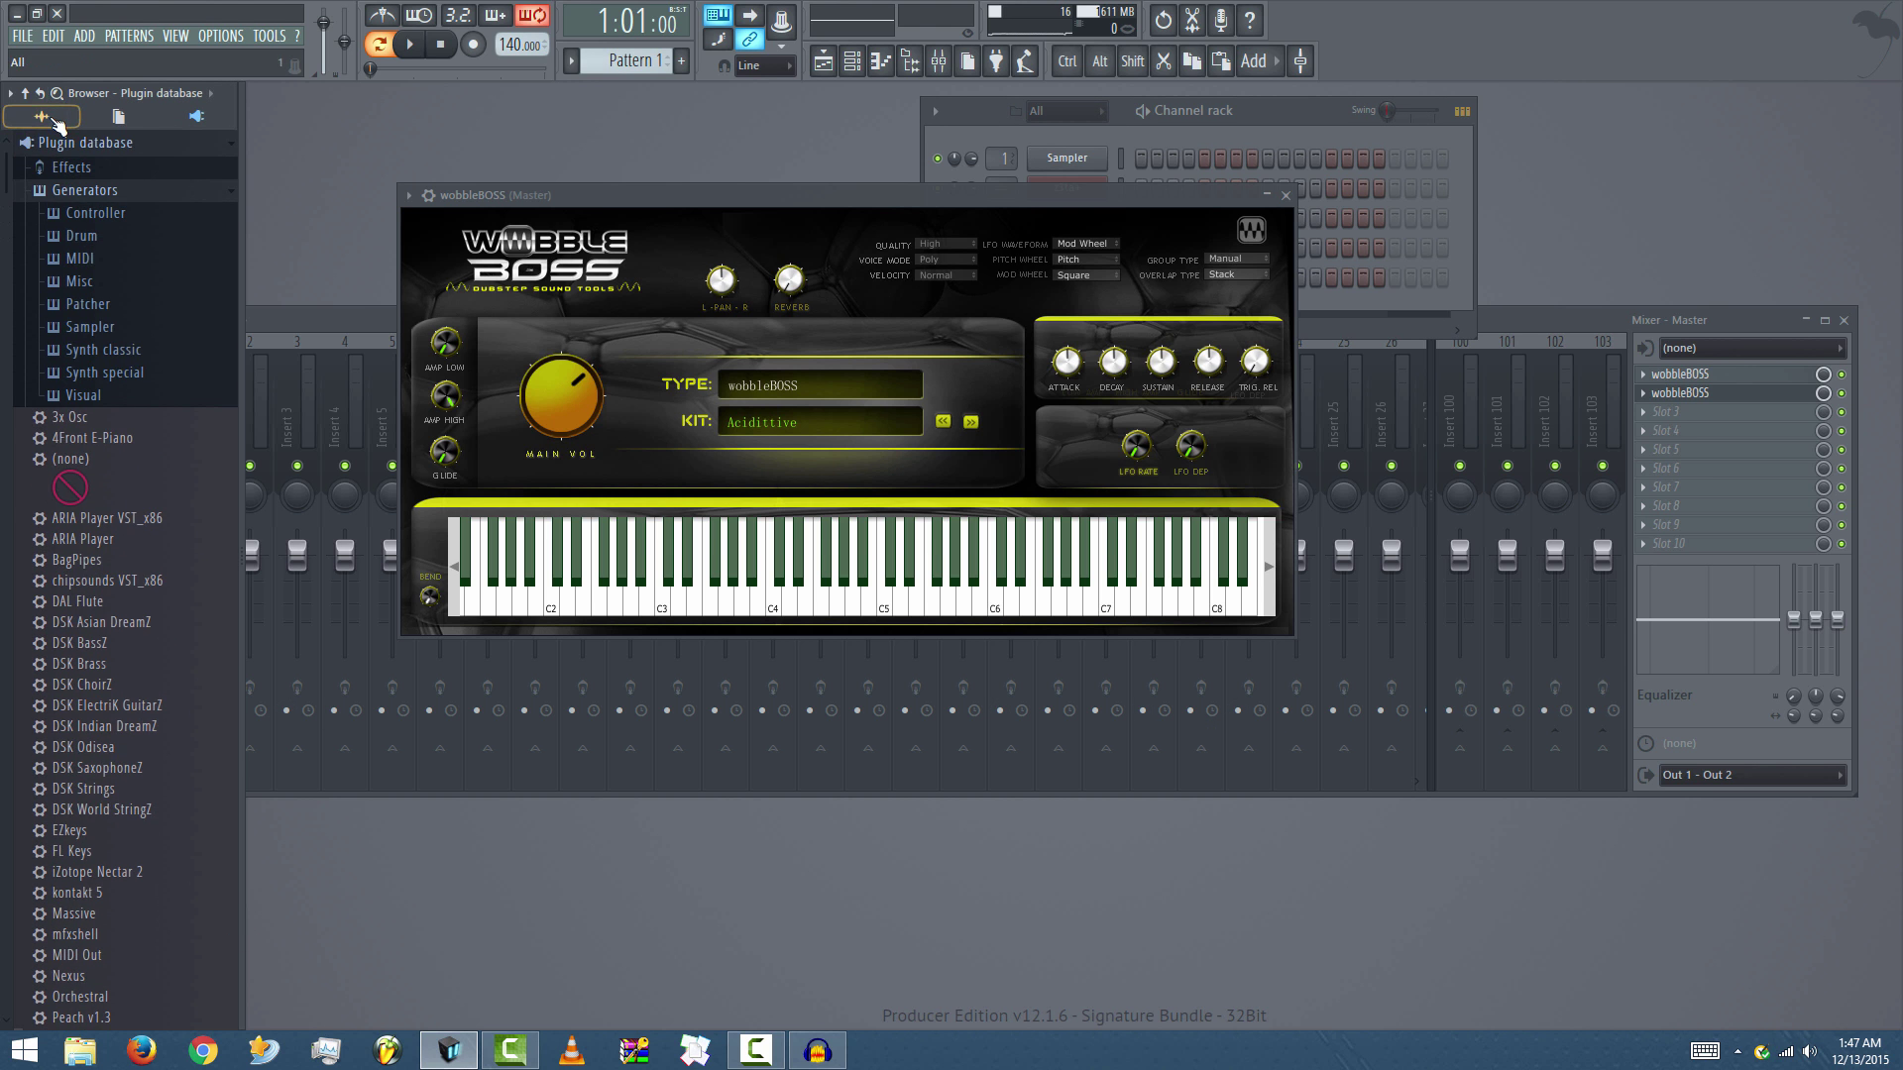
click(46, 117)
click(912, 61)
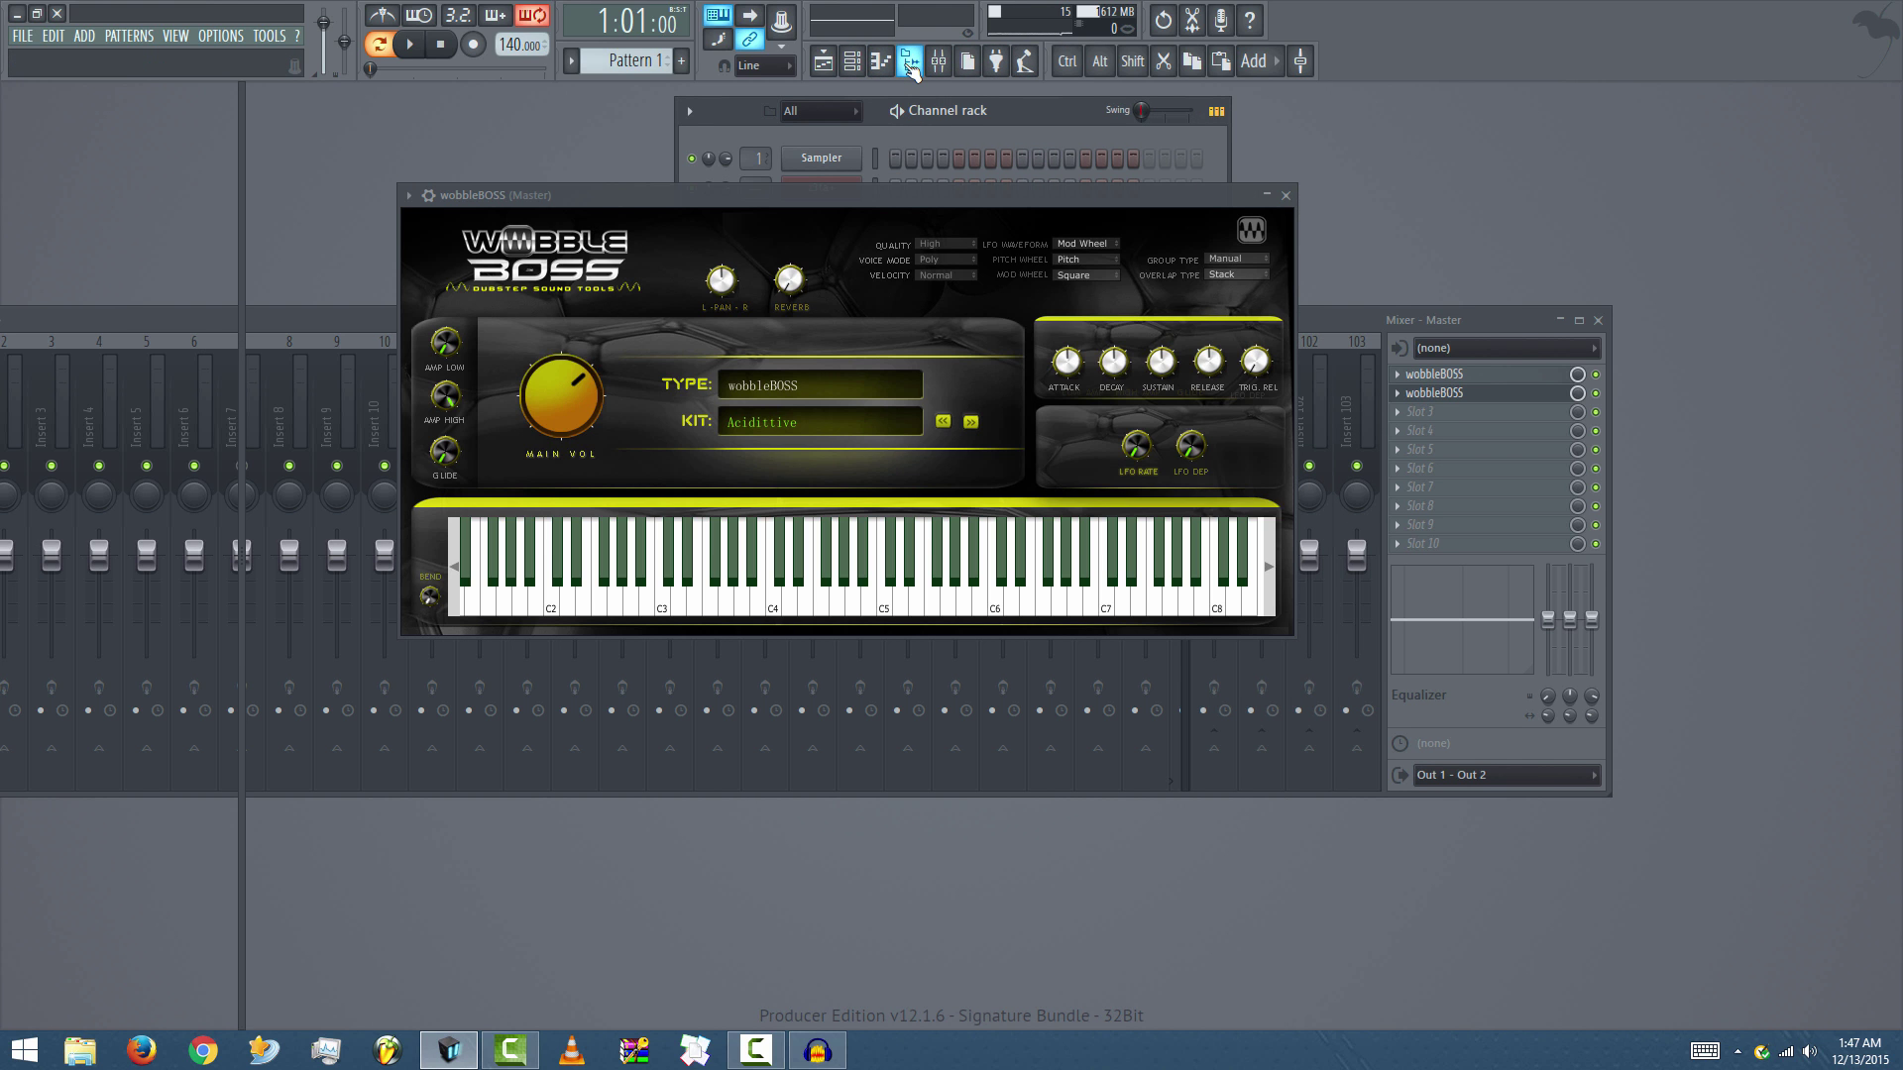
click(908, 62)
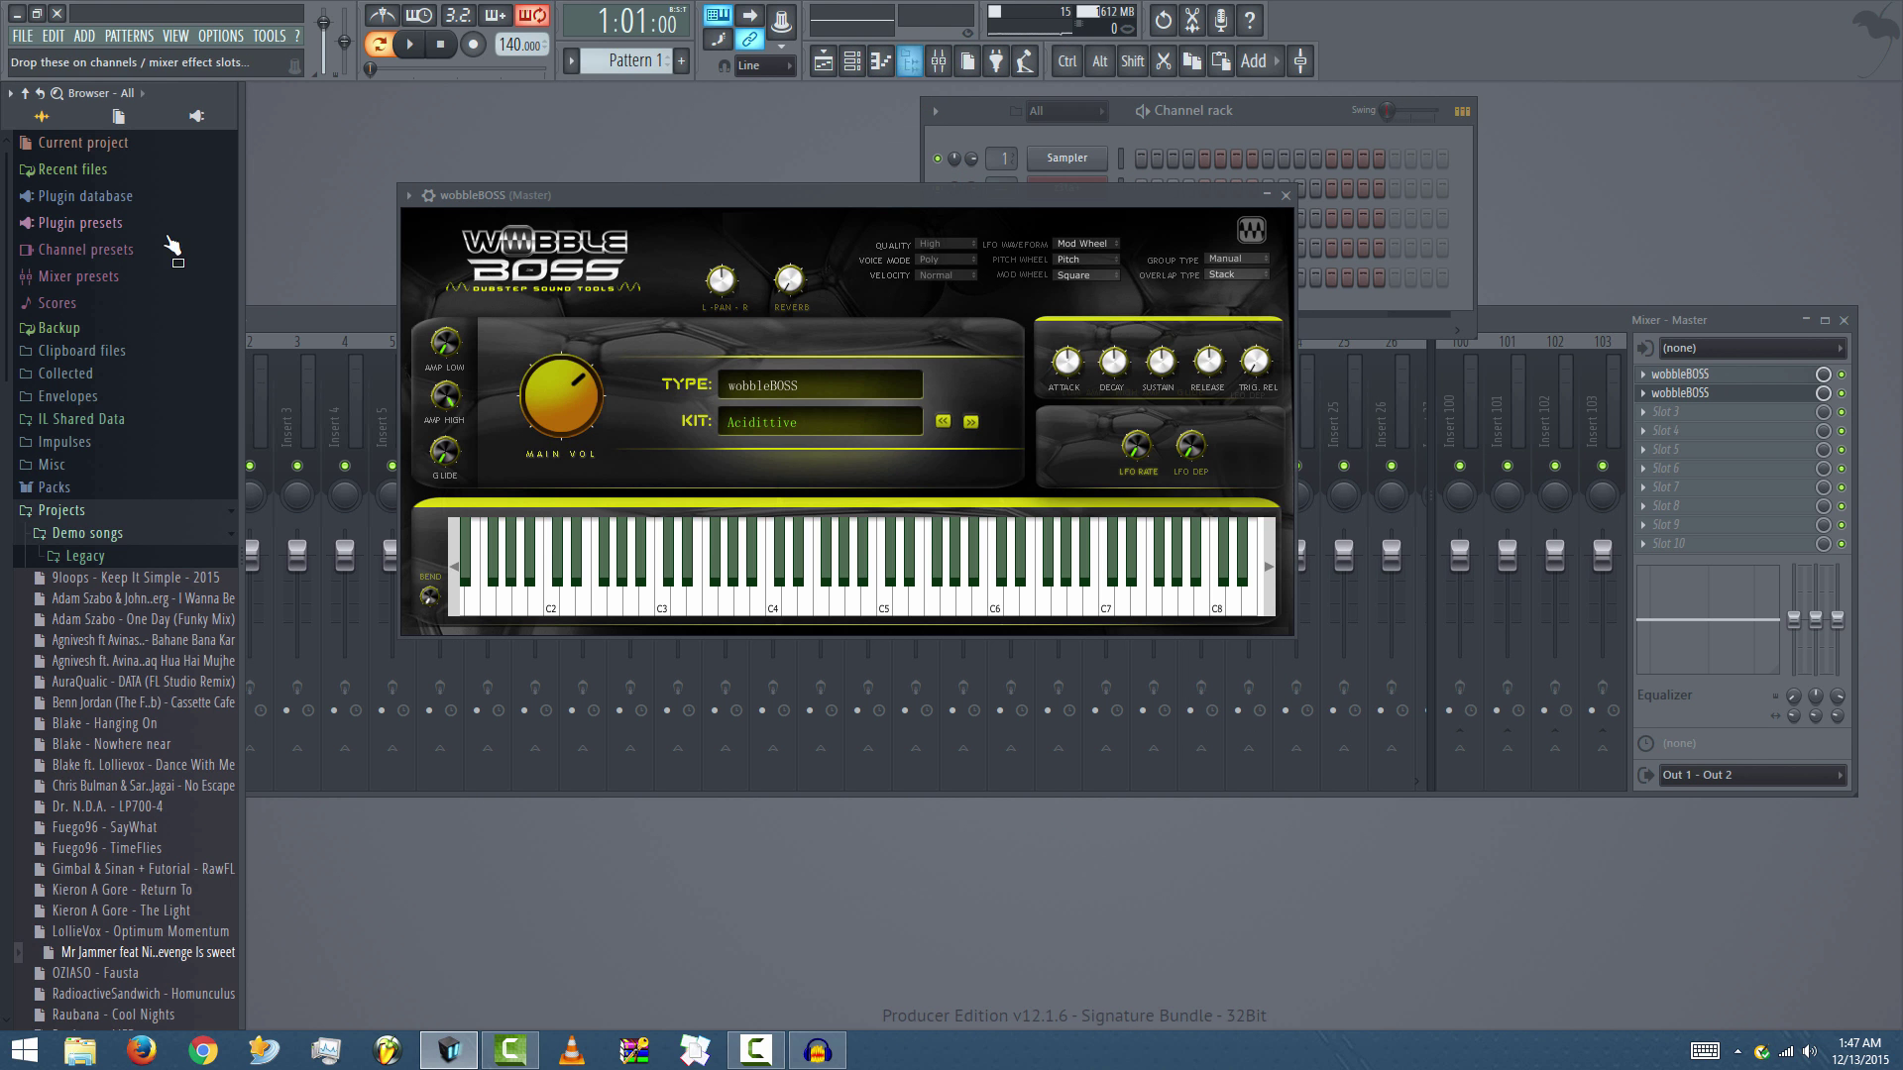
click(216, 117)
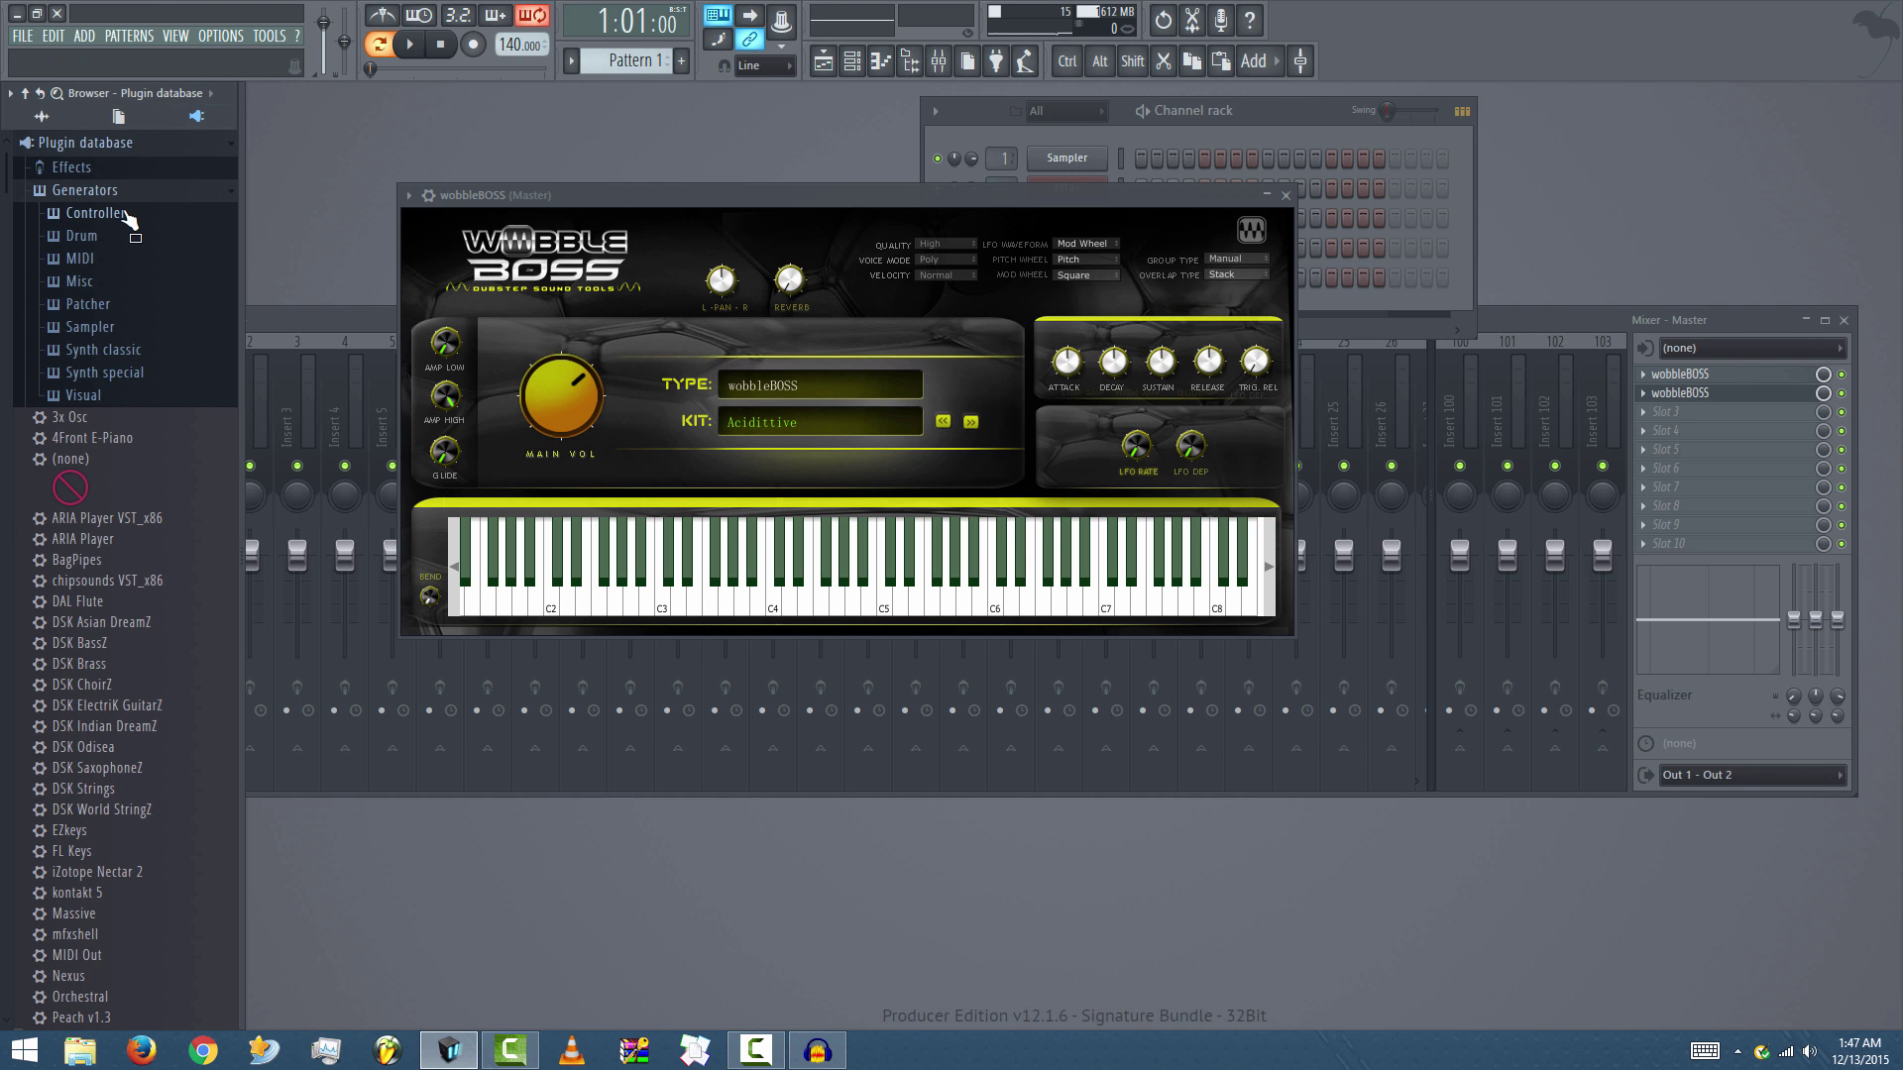
- Collapse all folders of the plugin database in the browser and expand only its first level
right_click(78, 142)
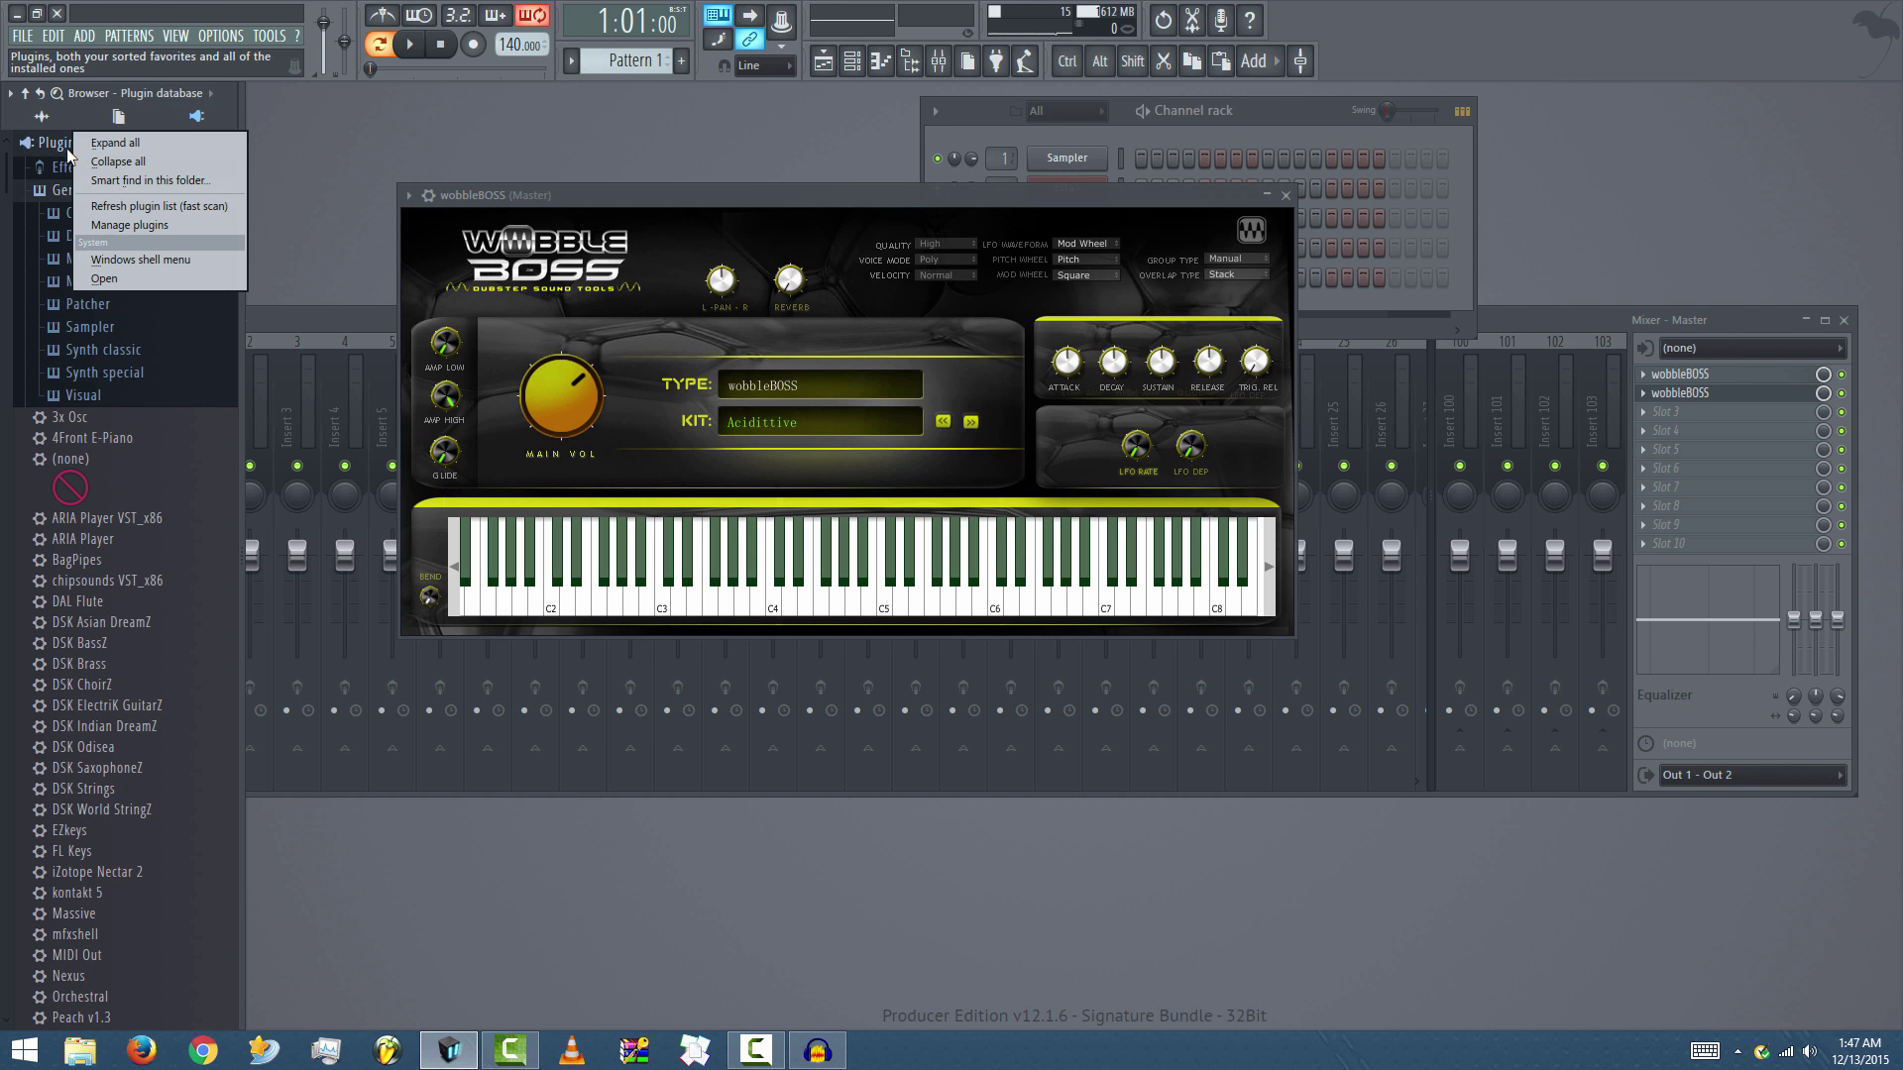
click(165, 161)
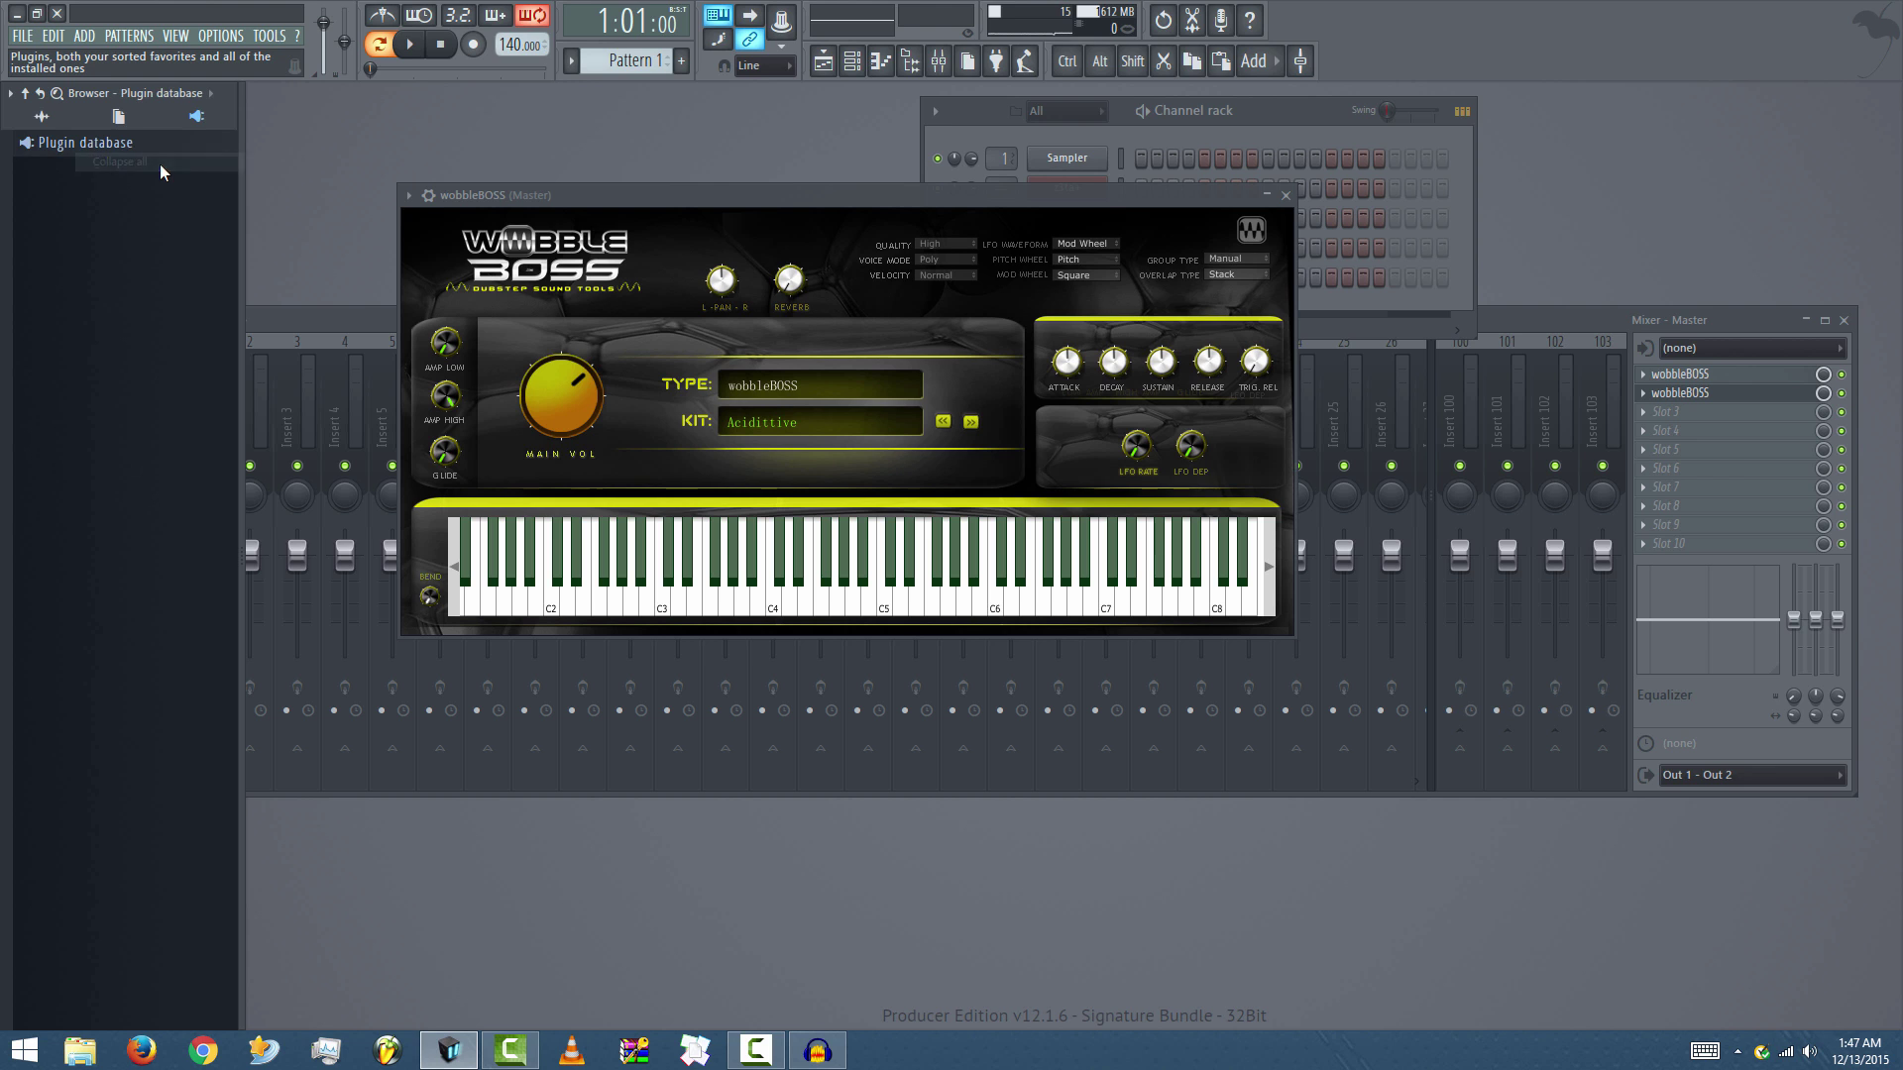
click(26, 144)
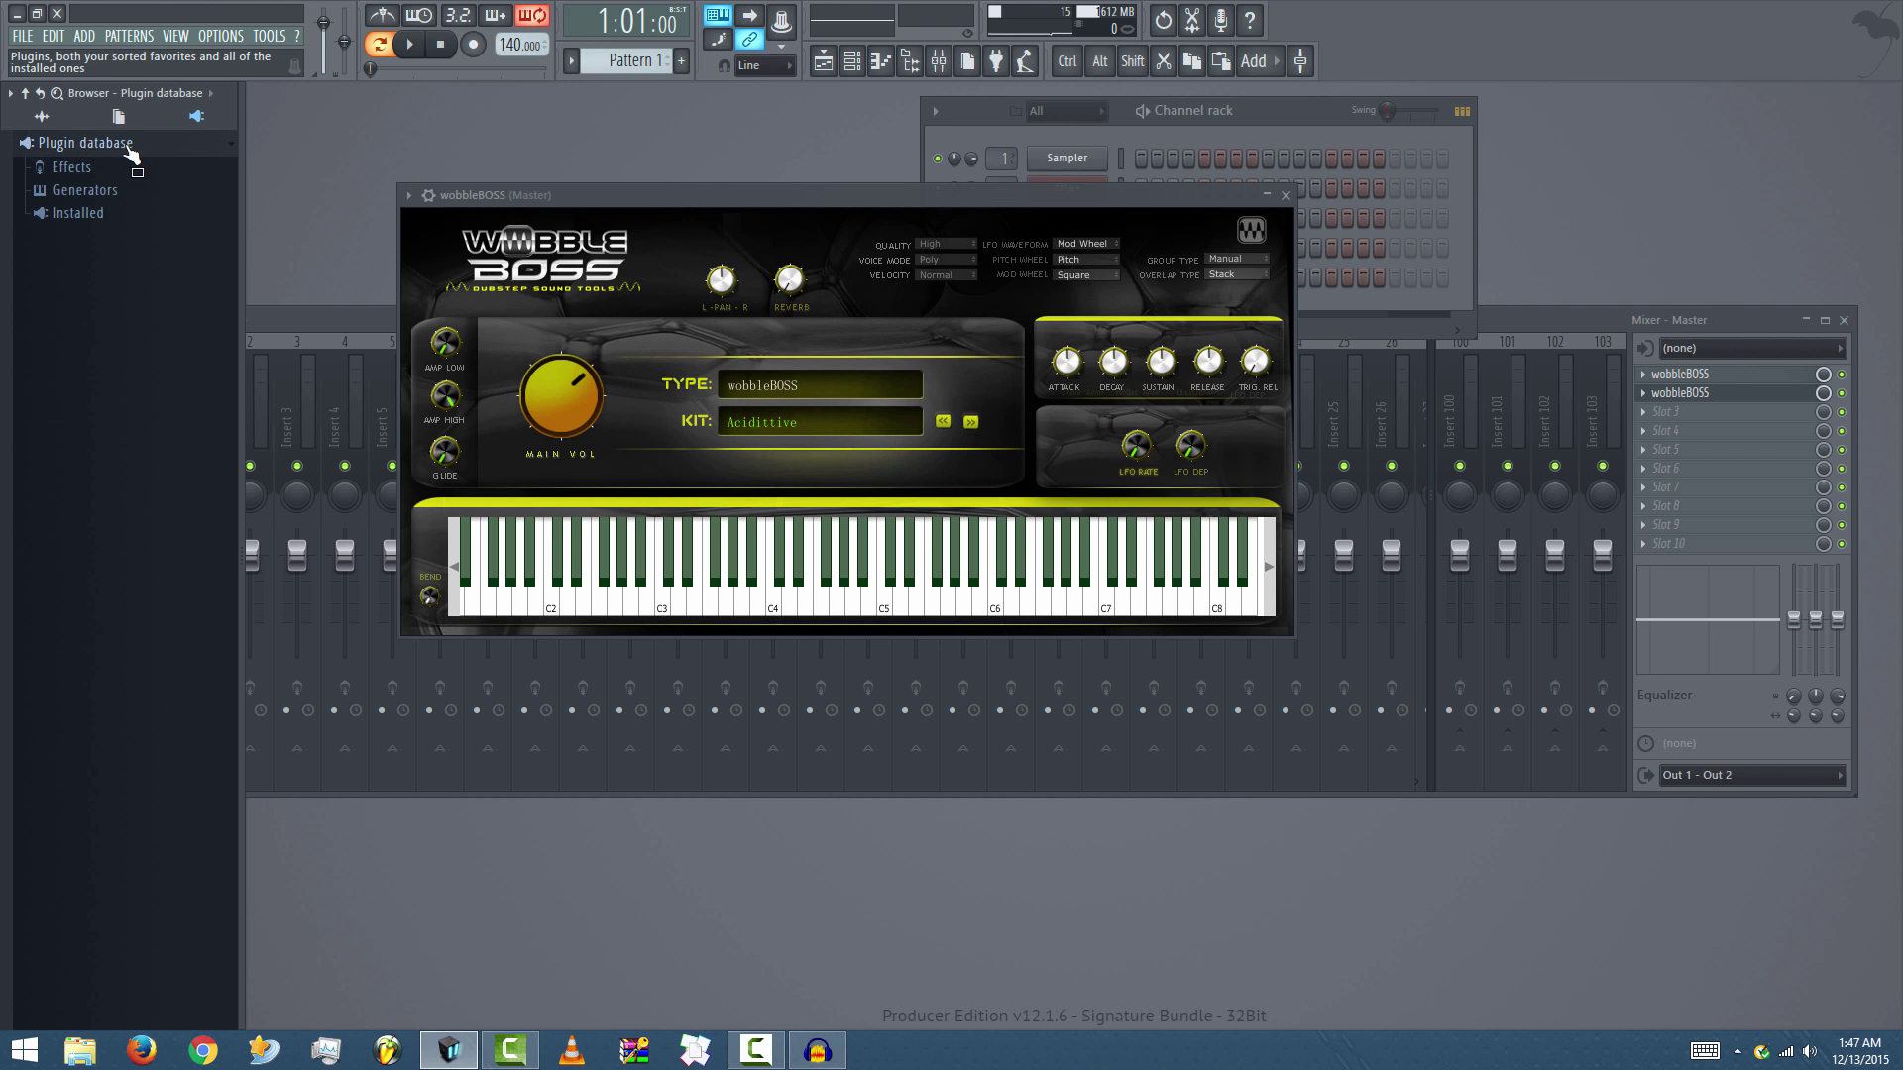
- Find wobbleBOSS among the installed VST generators in the browser and add it to the plugin database, flagged as a favorite
click(79, 218)
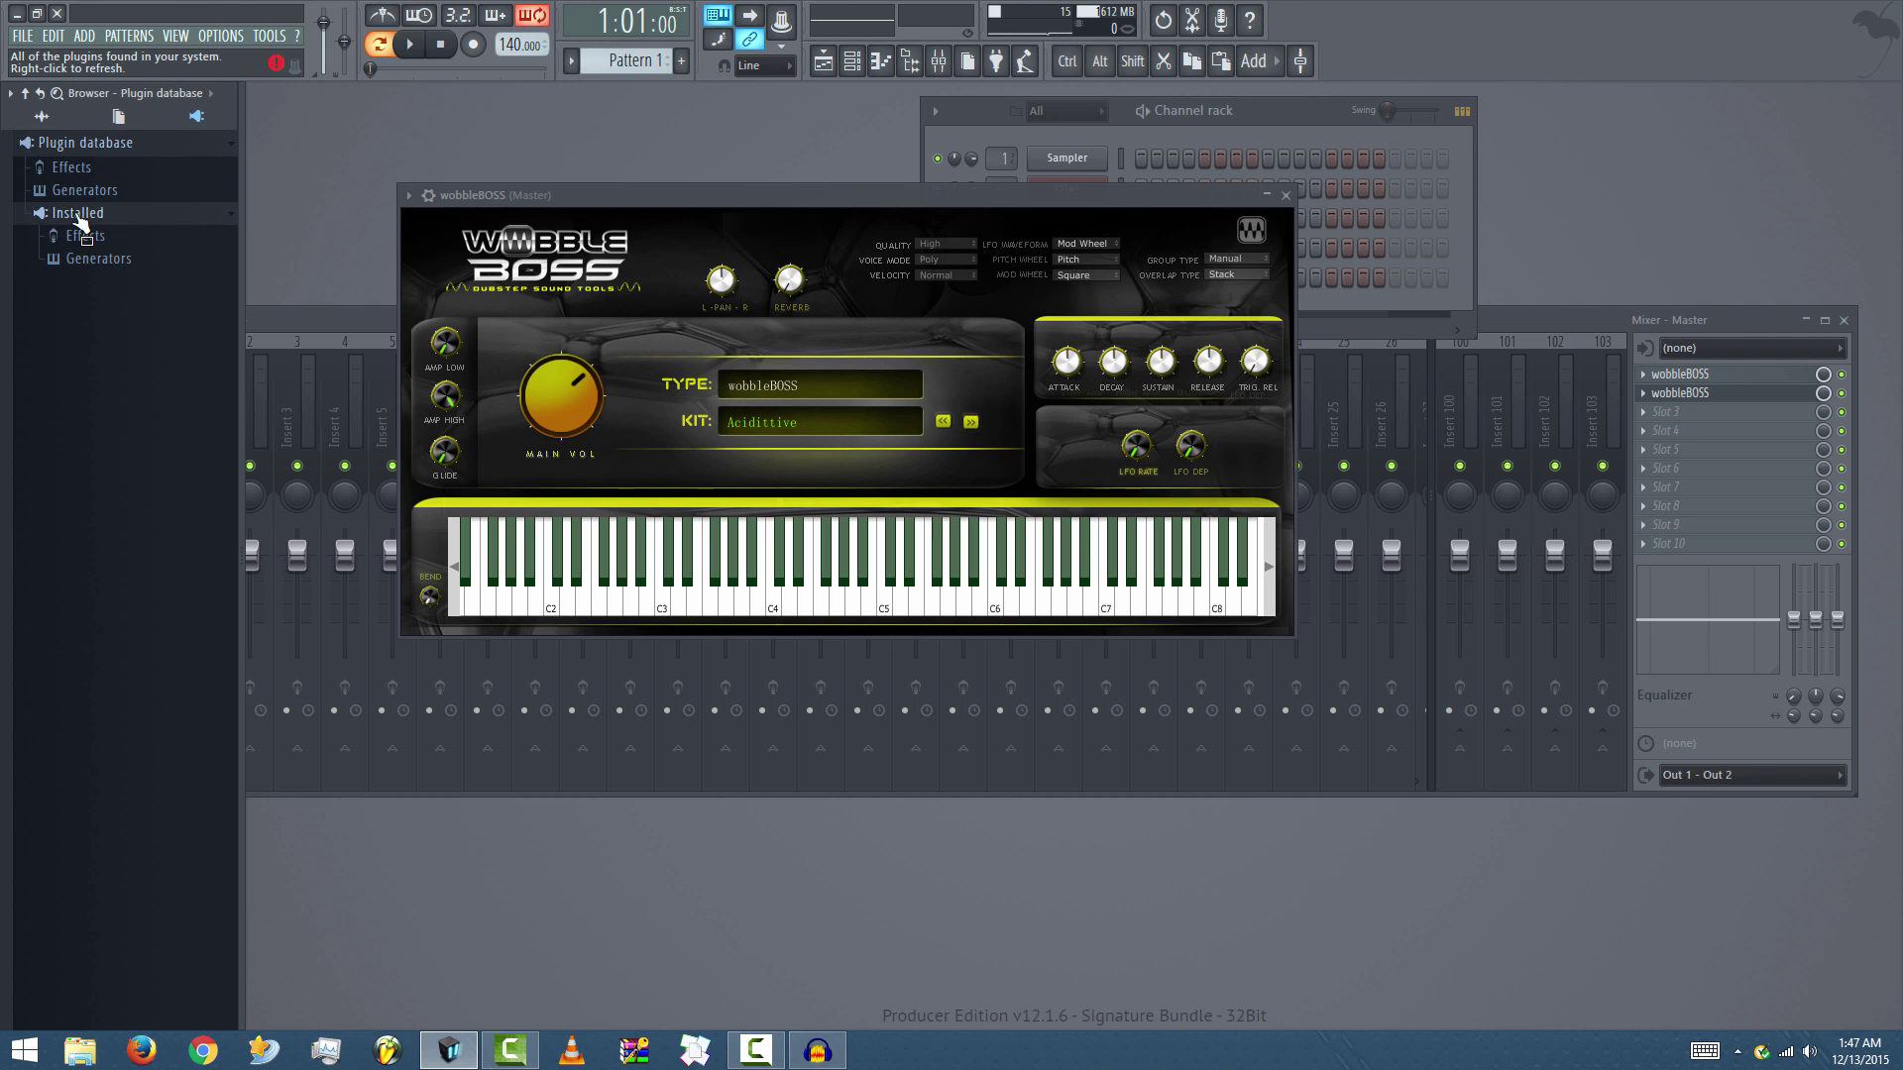
click(123, 264)
click(99, 351)
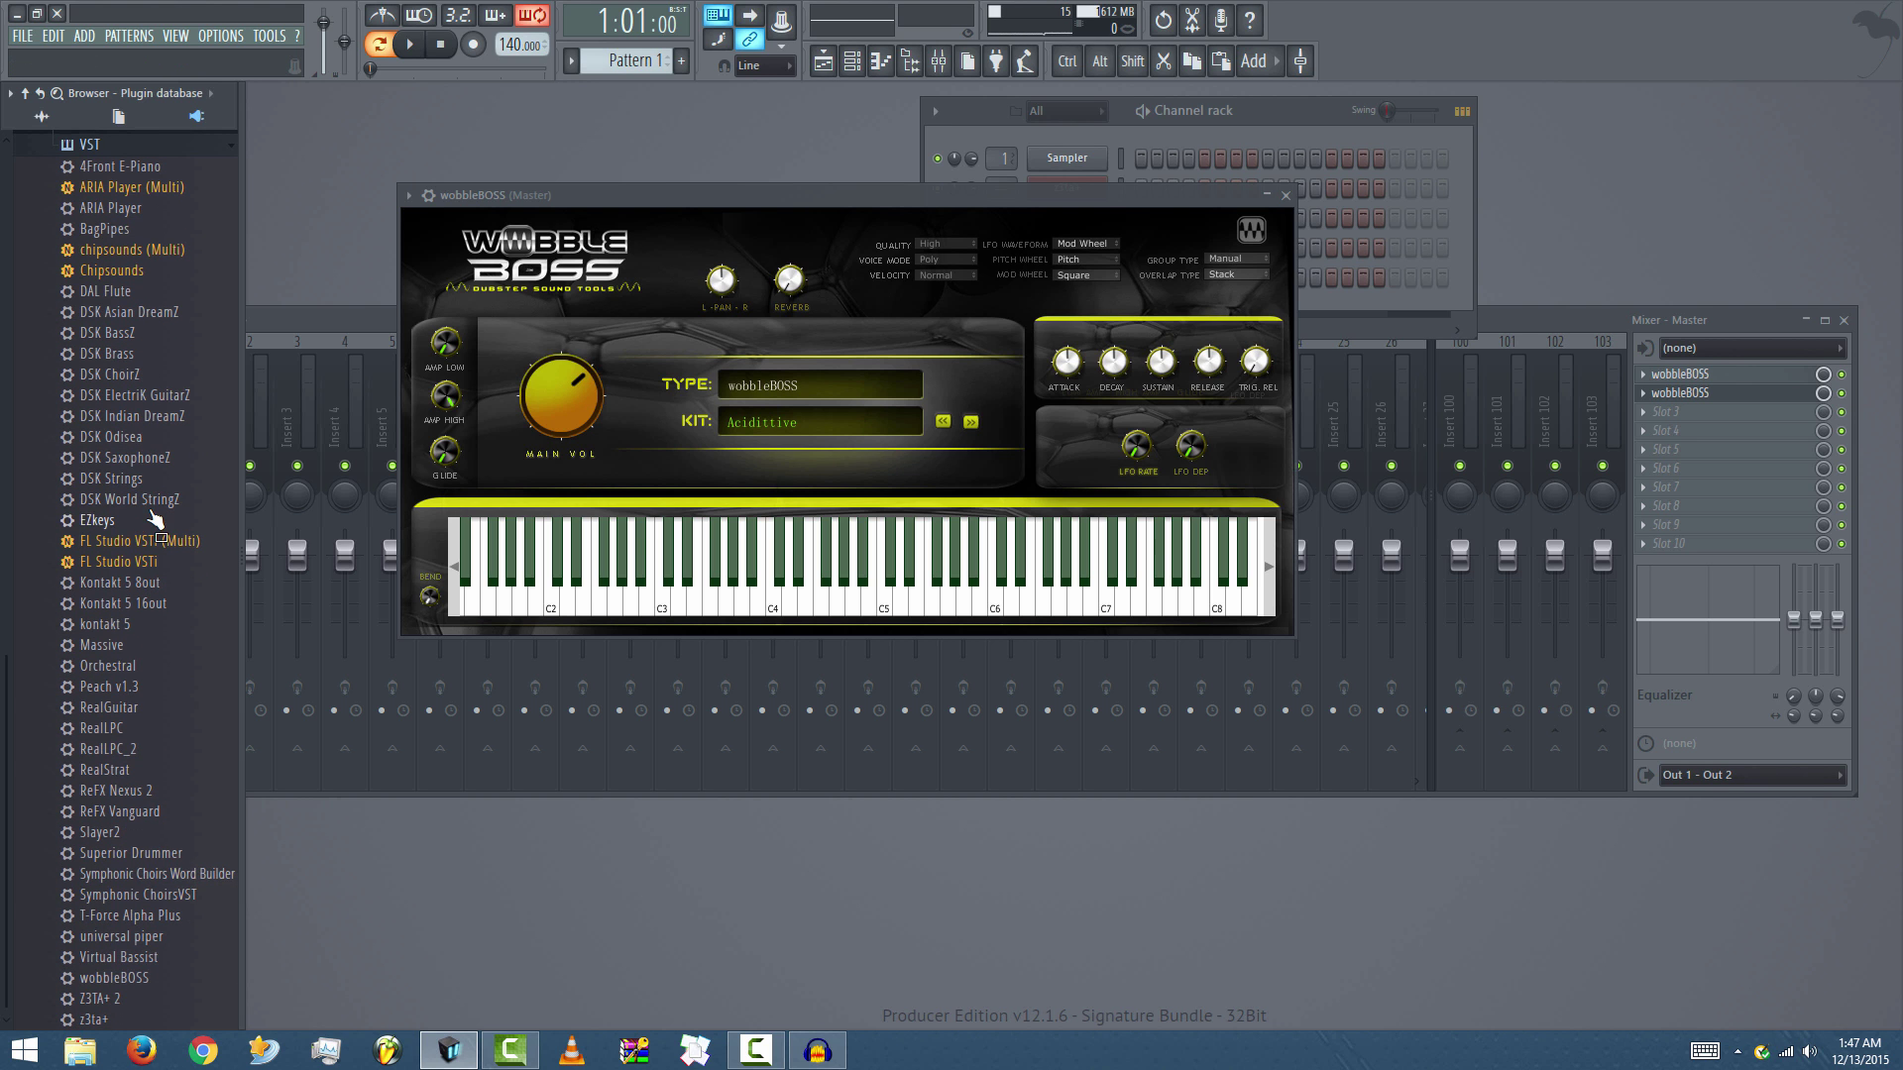
click(117, 979)
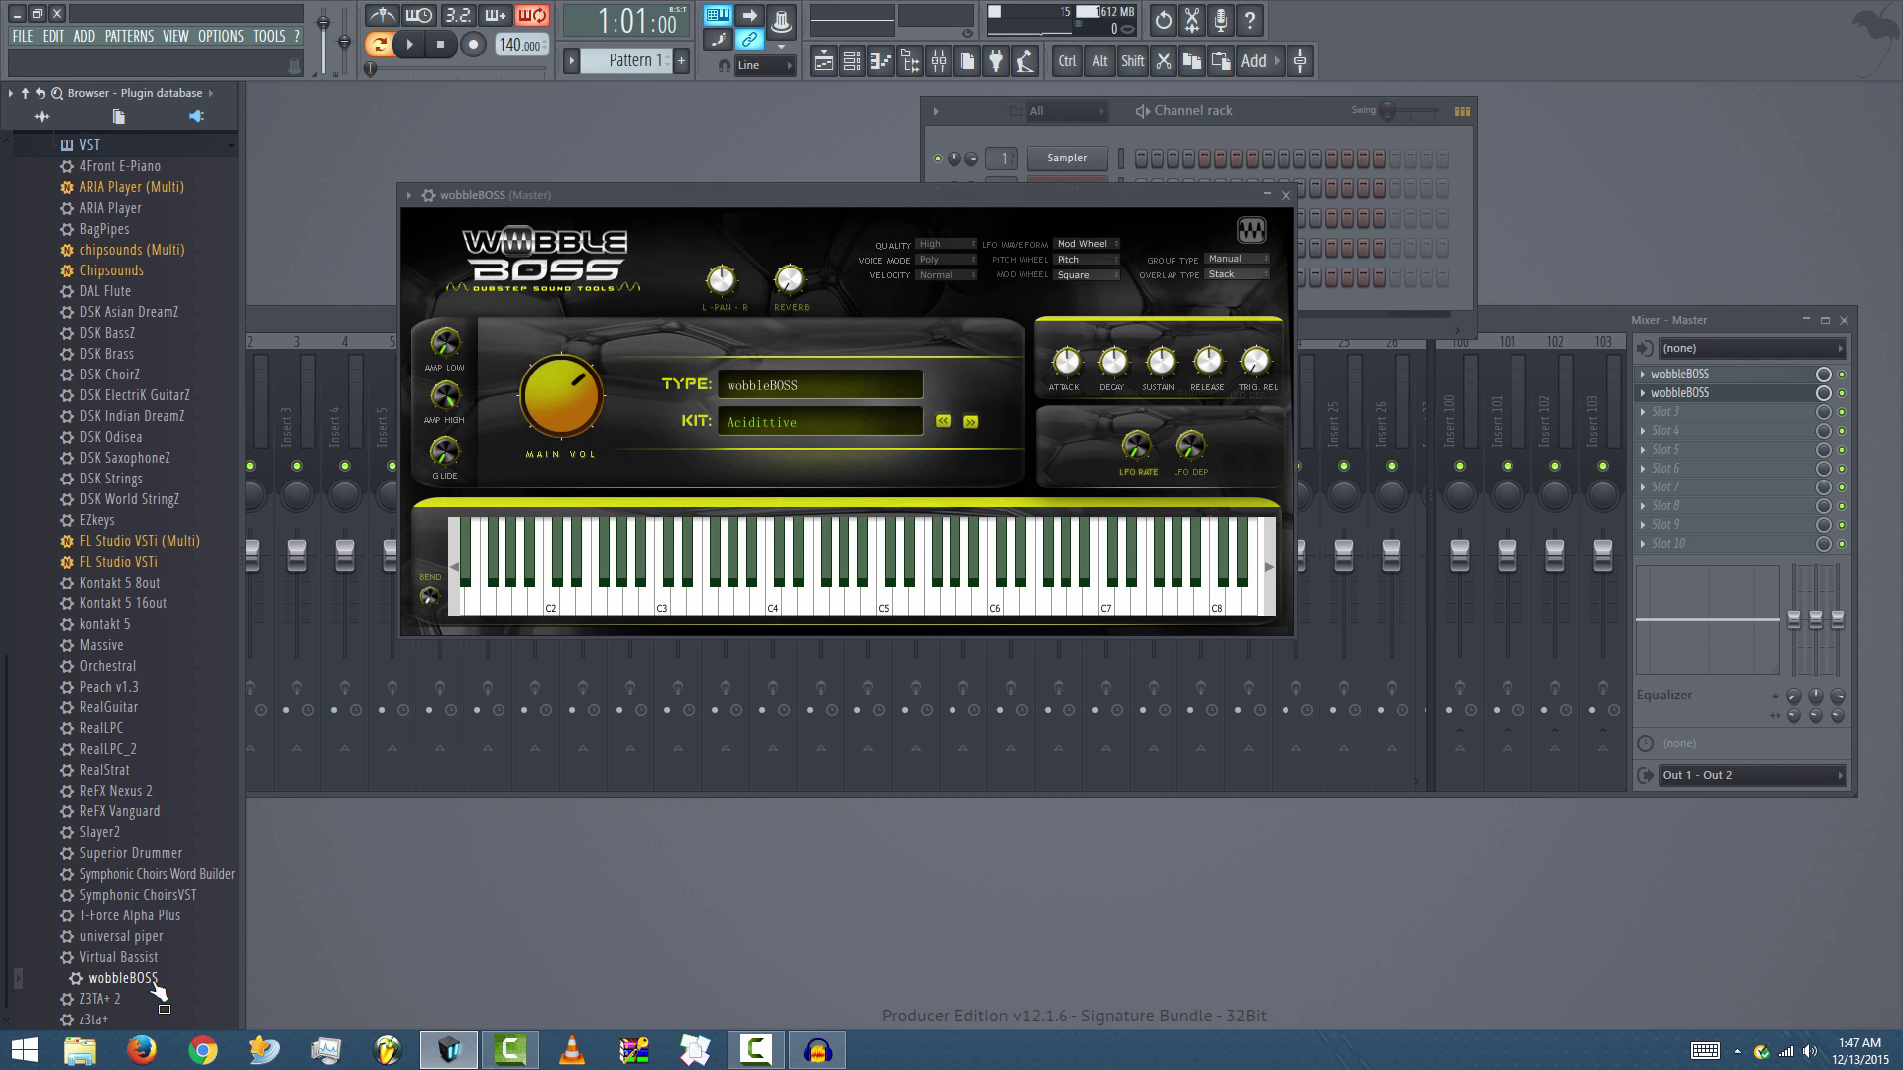
scroll(127, 674, up, 5)
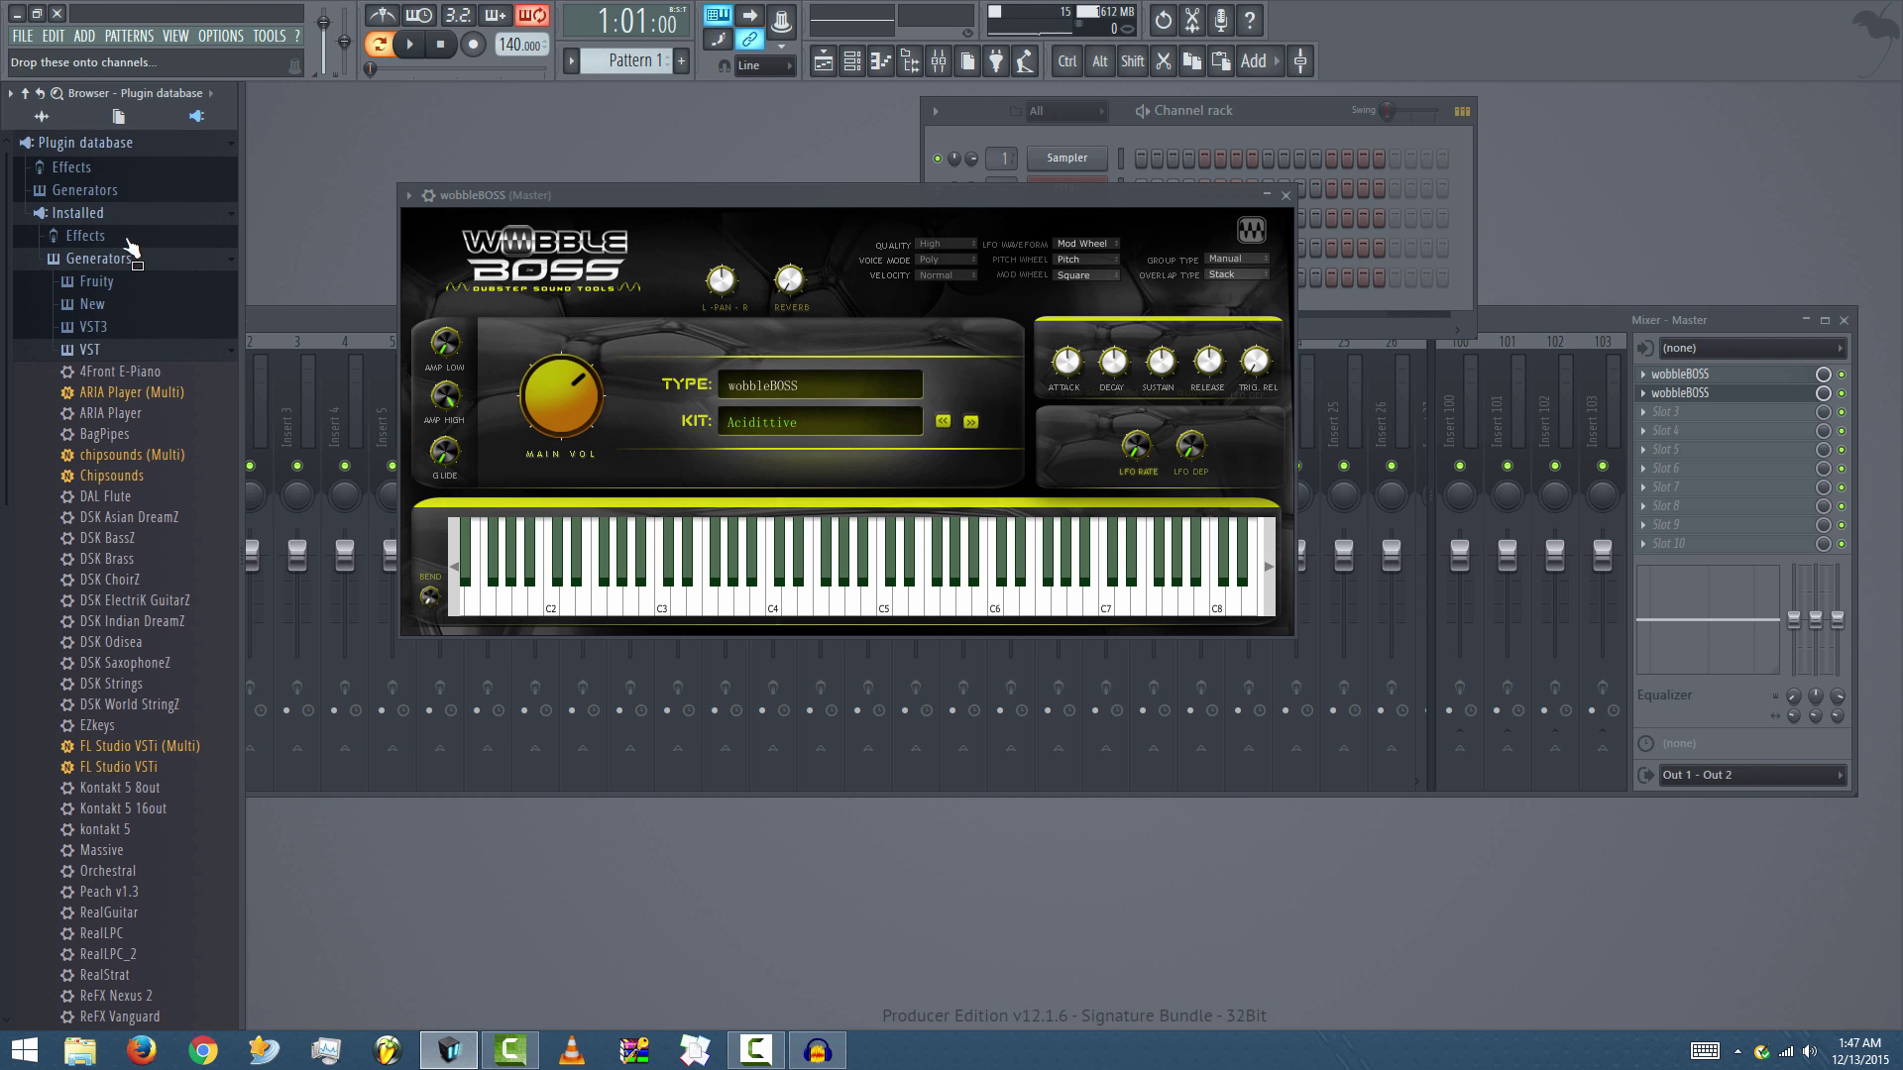
click(93, 195)
scroll(111, 552, down, 15)
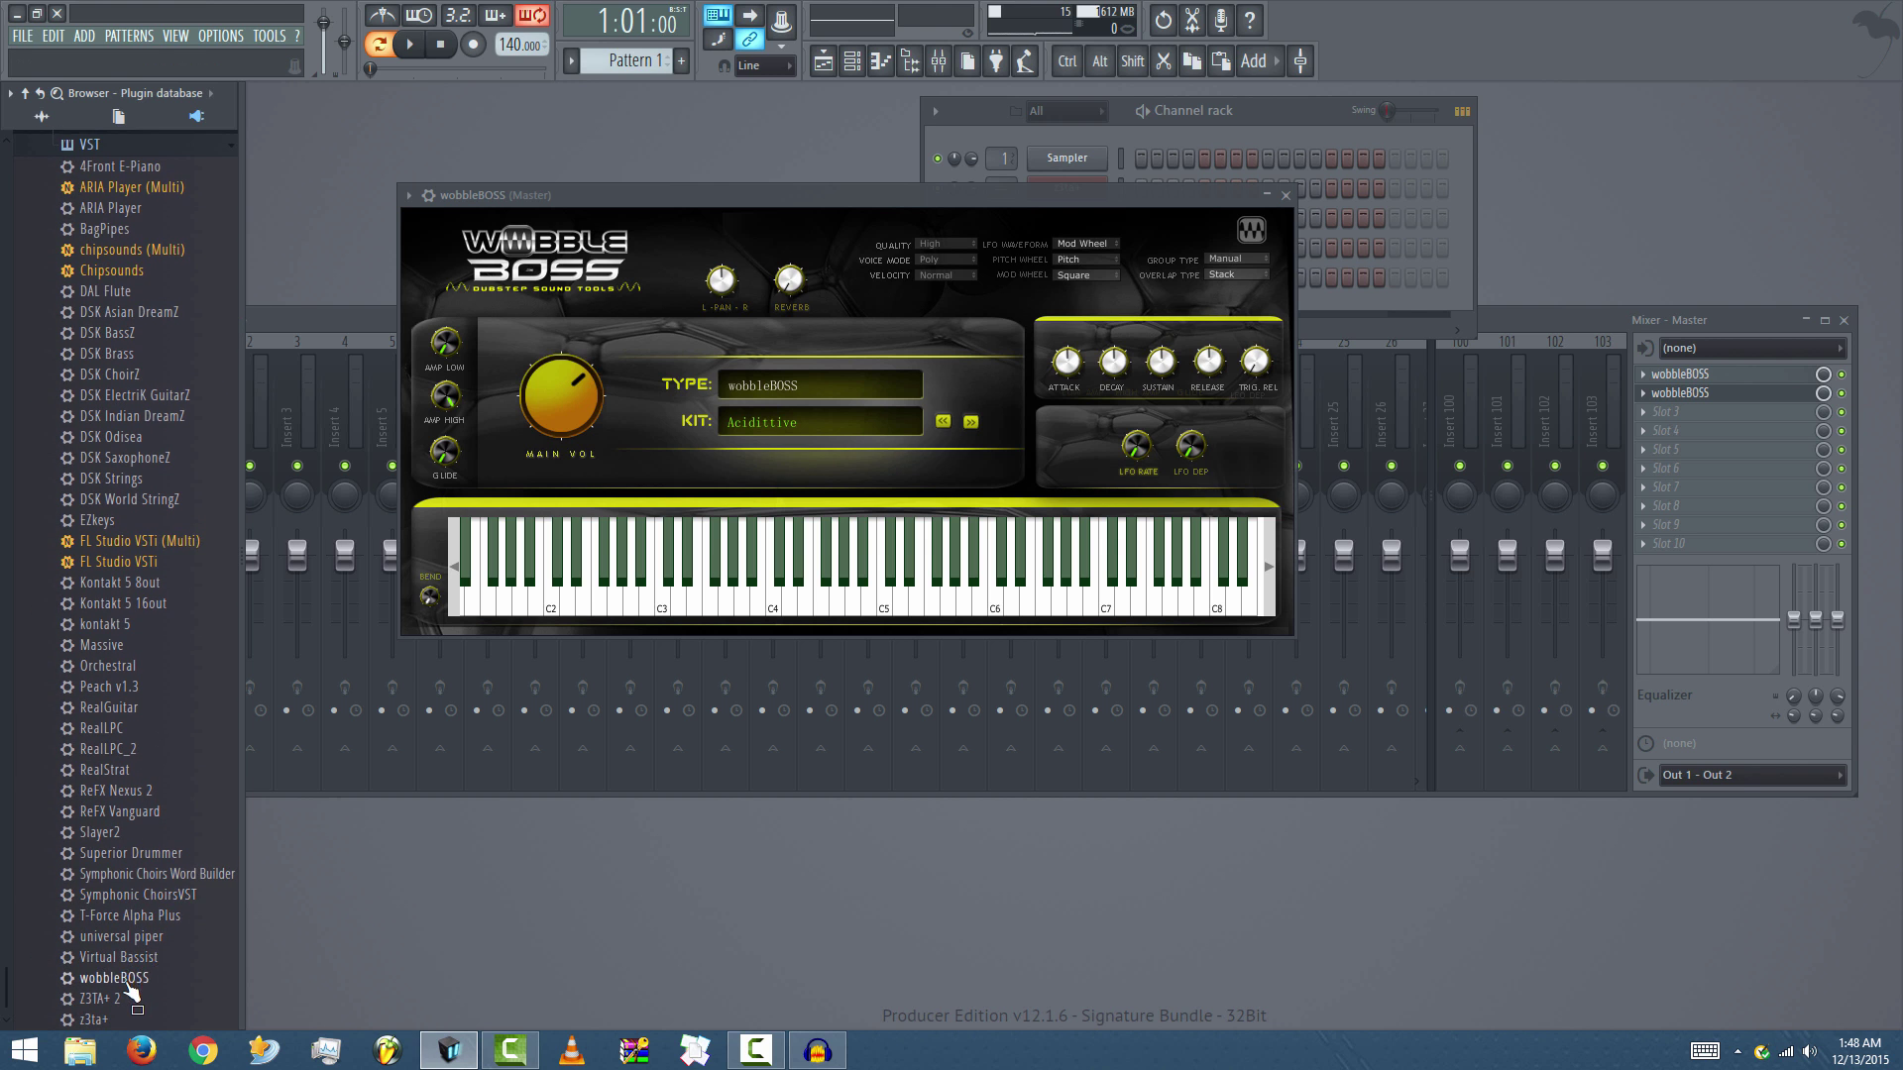
right_click(129, 987)
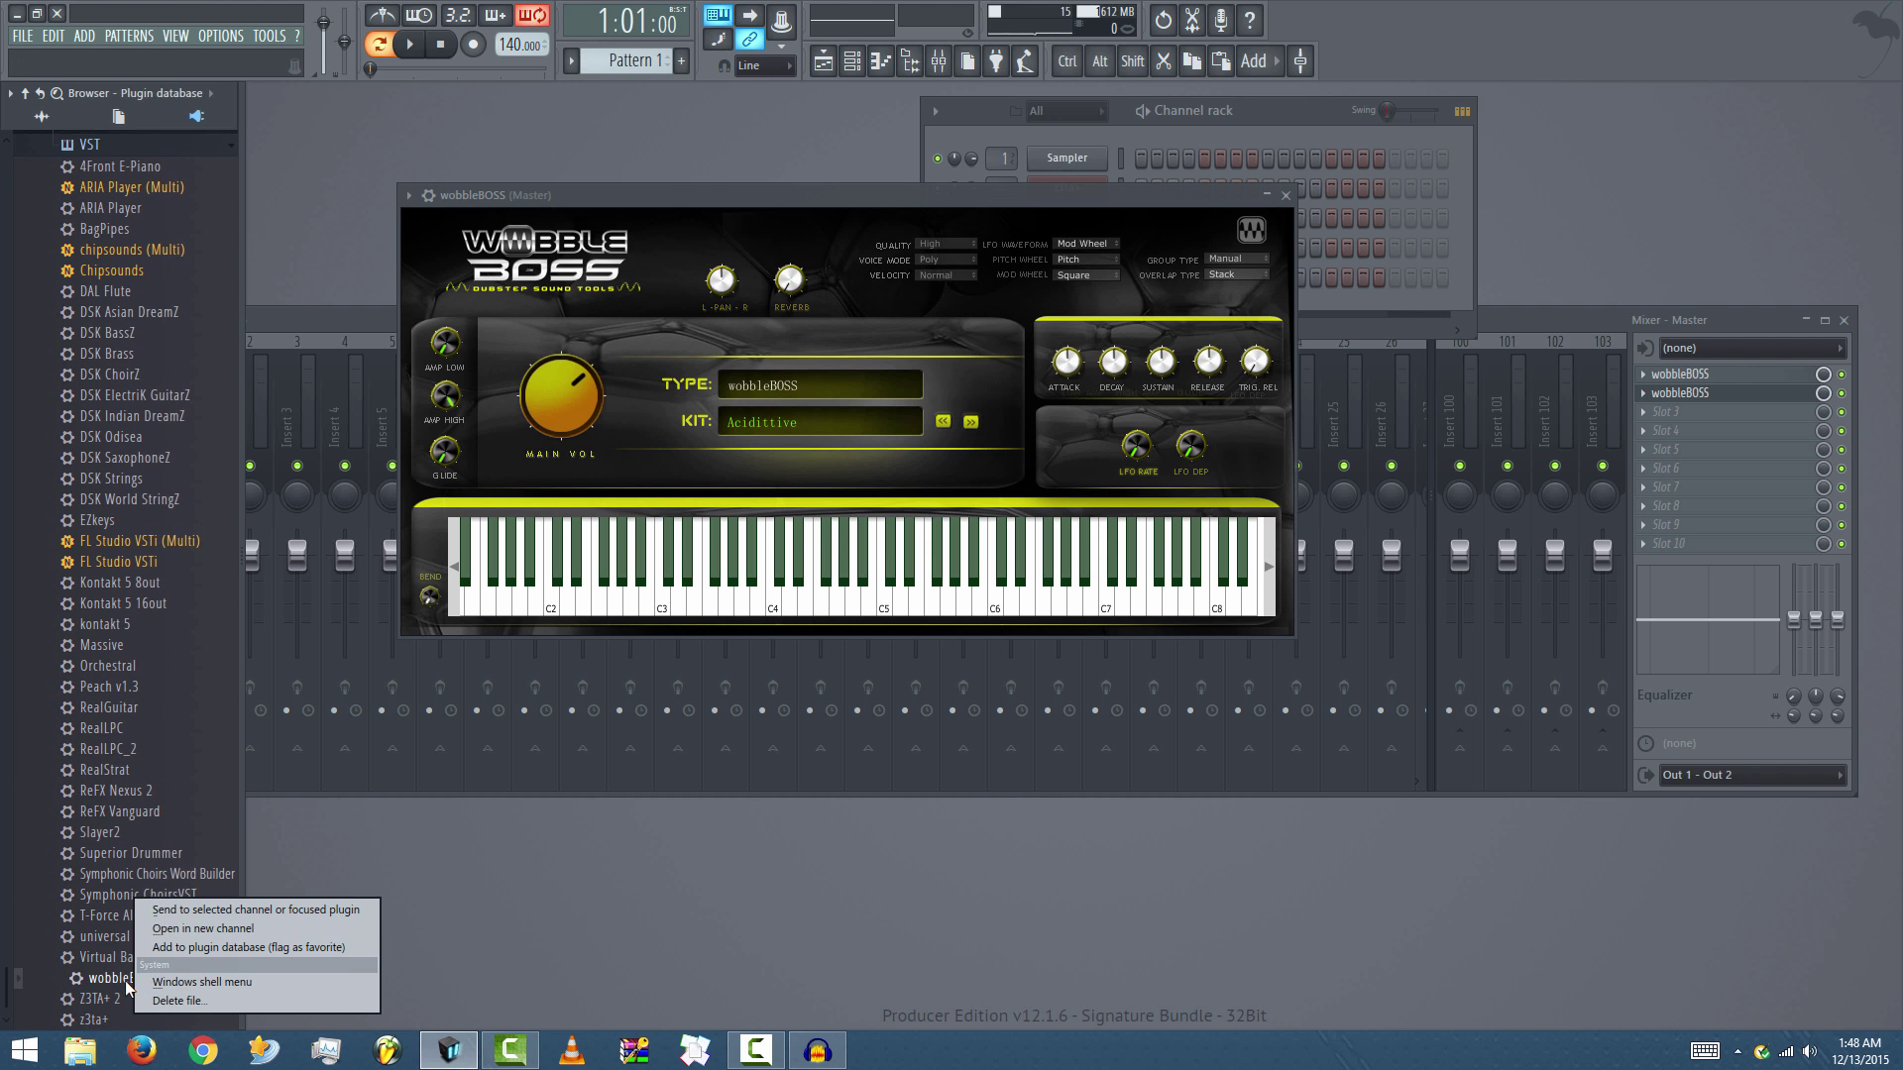
click(284, 950)
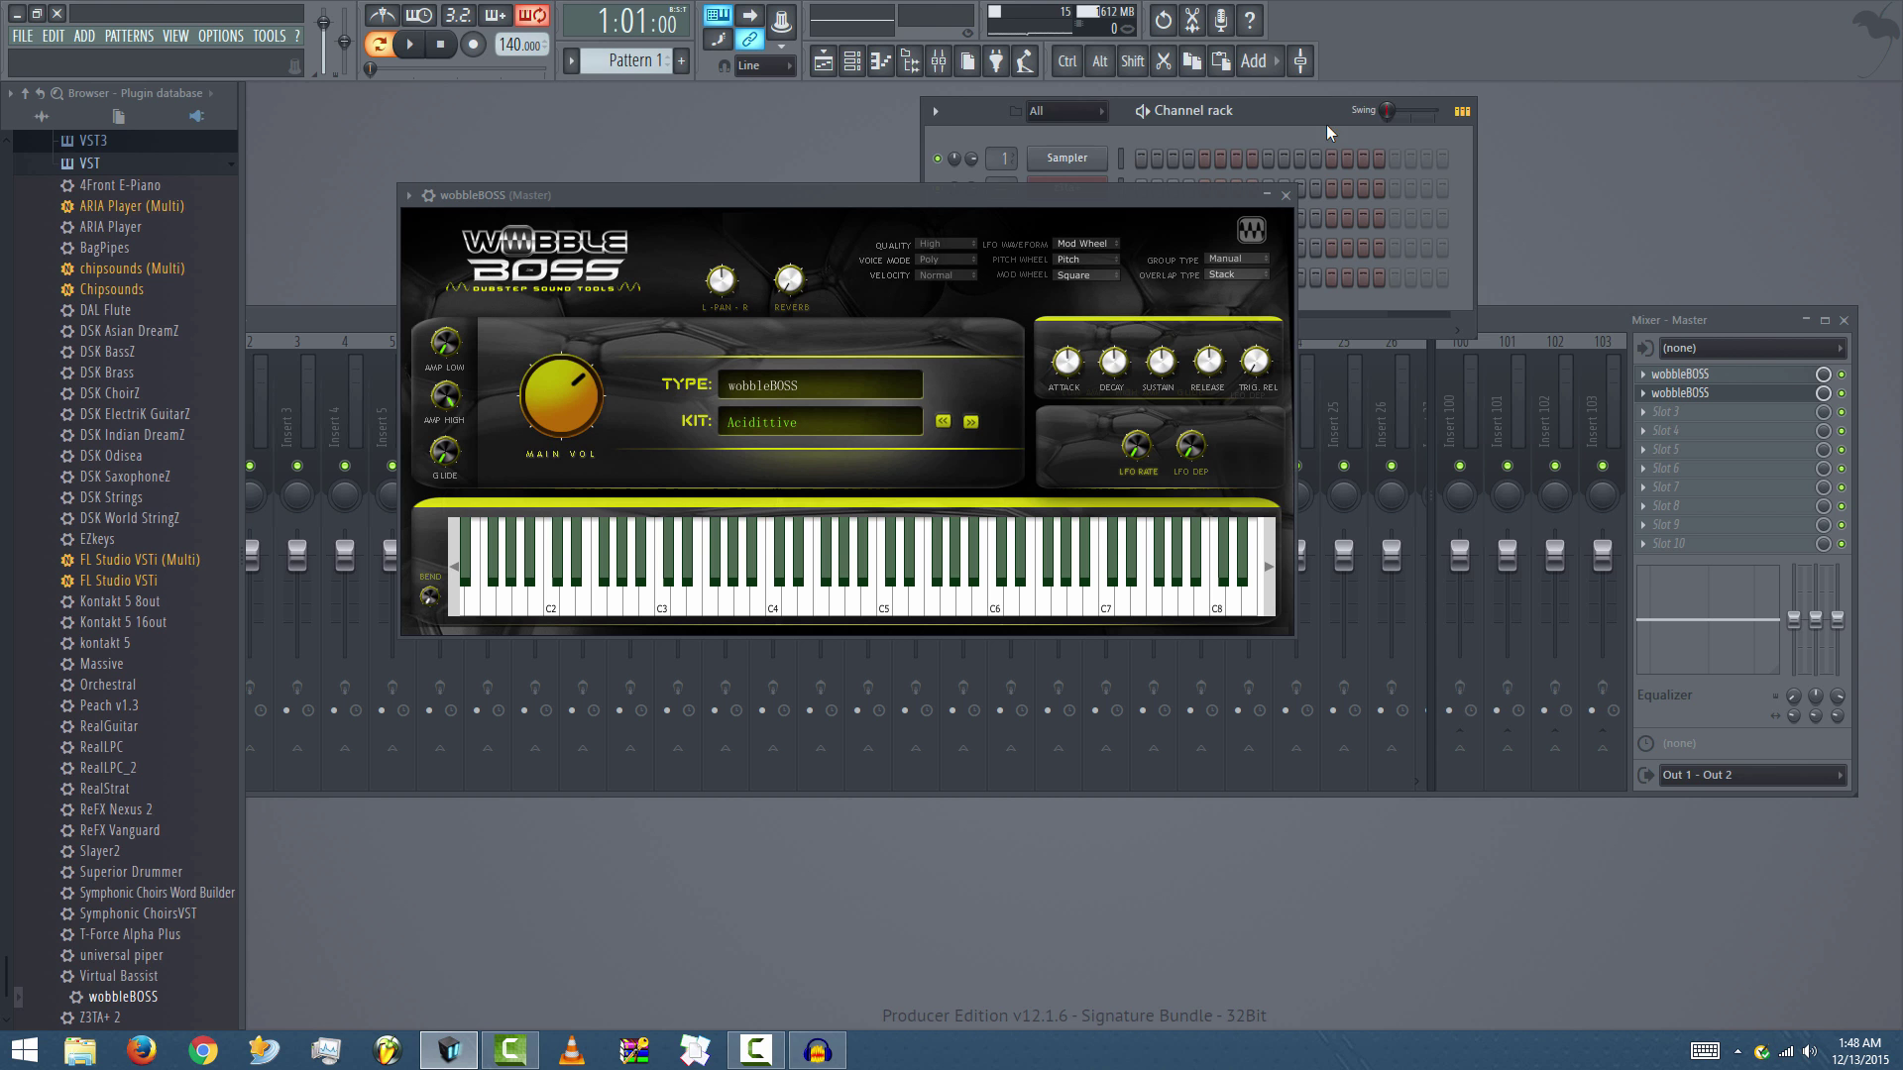
- Move the channel rack clear of the open wobbleBOSS window, close that window and add wobbleBOSS as a new channel
drag(1308, 115, 1692, 121)
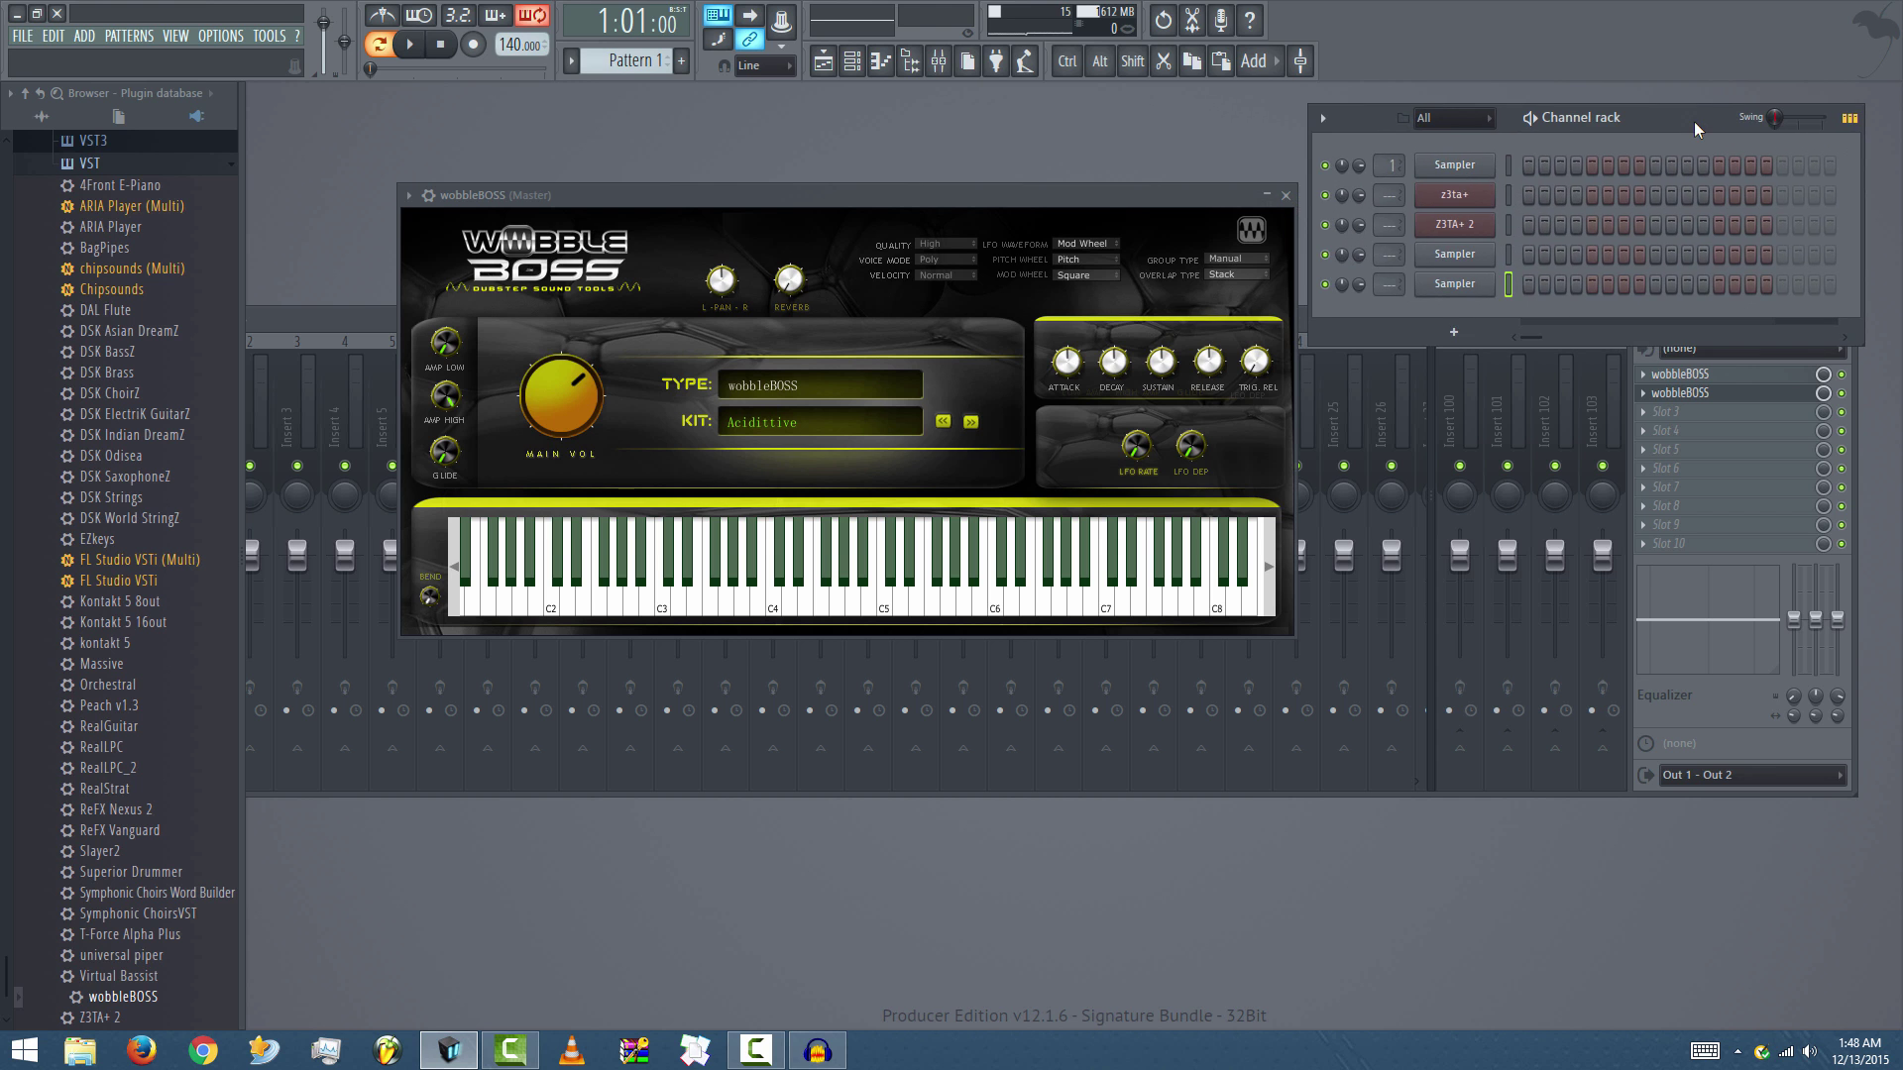
click(1286, 194)
click(1461, 324)
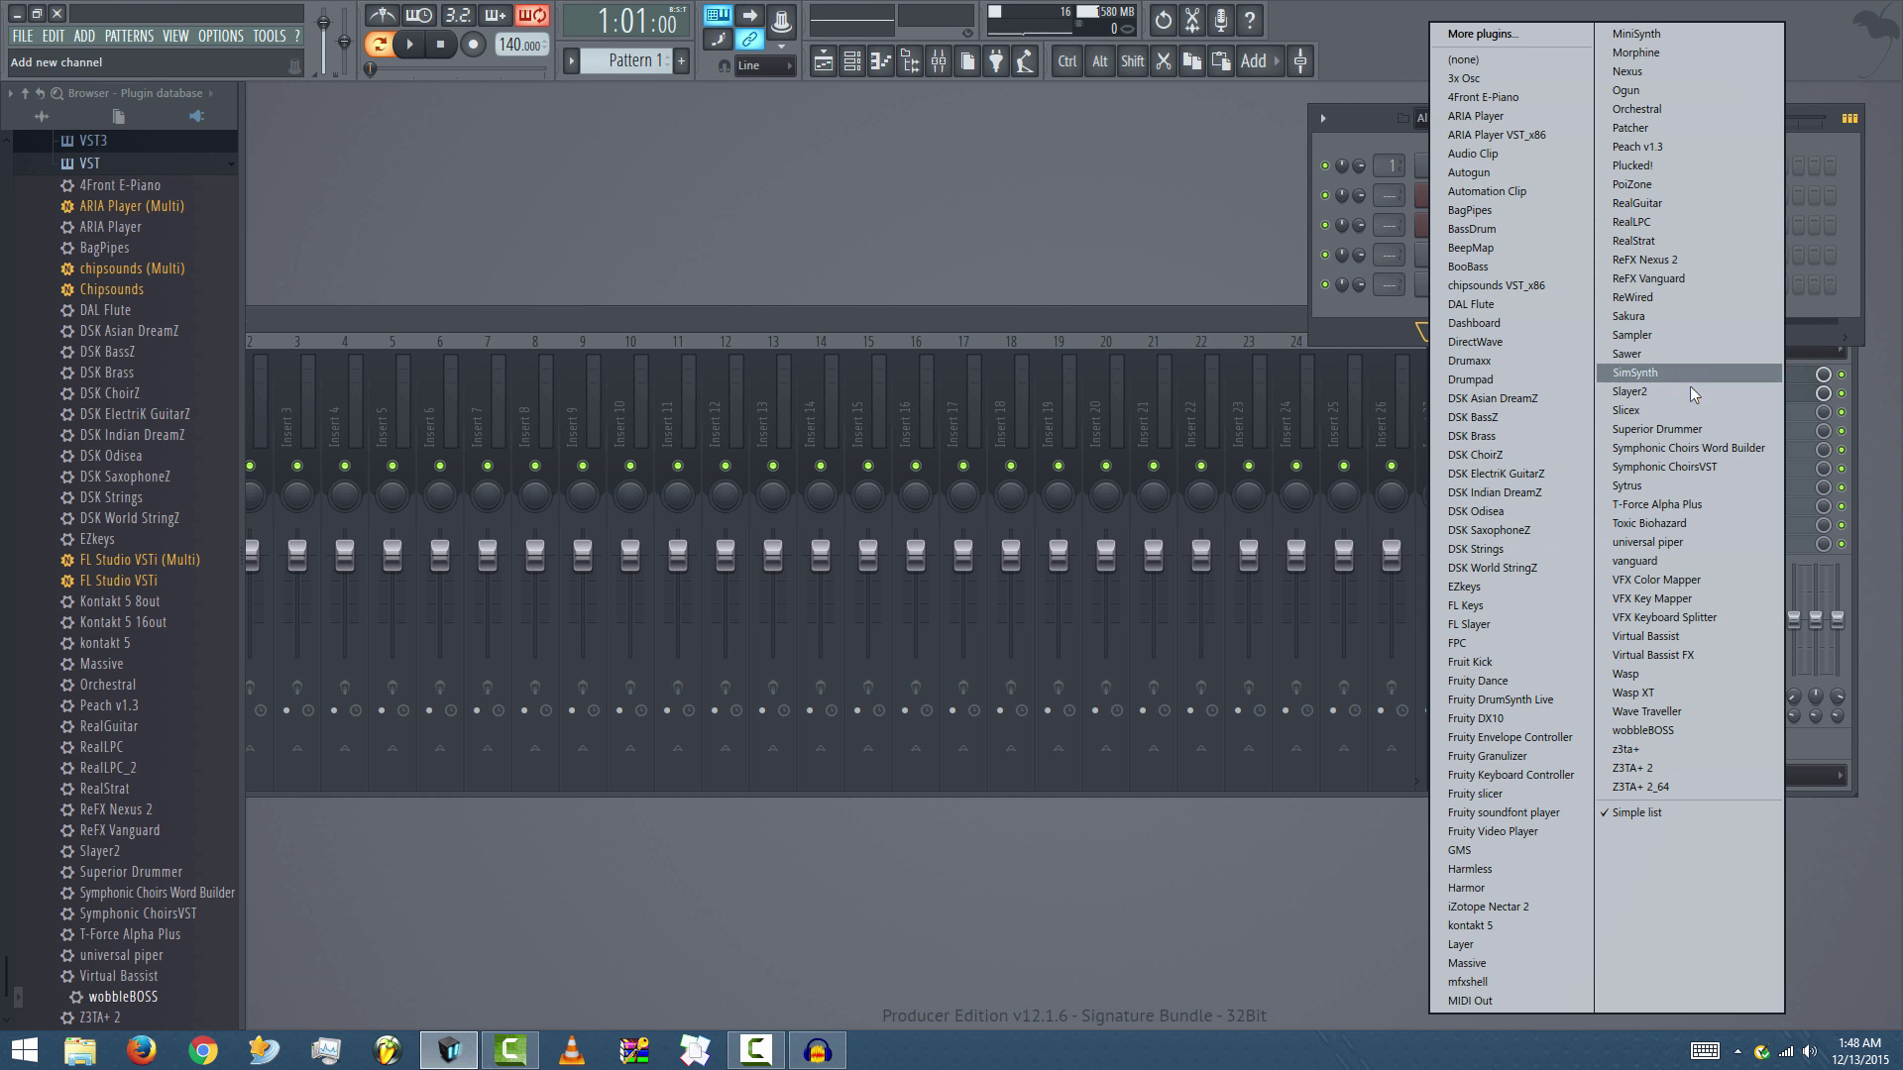
click(1677, 732)
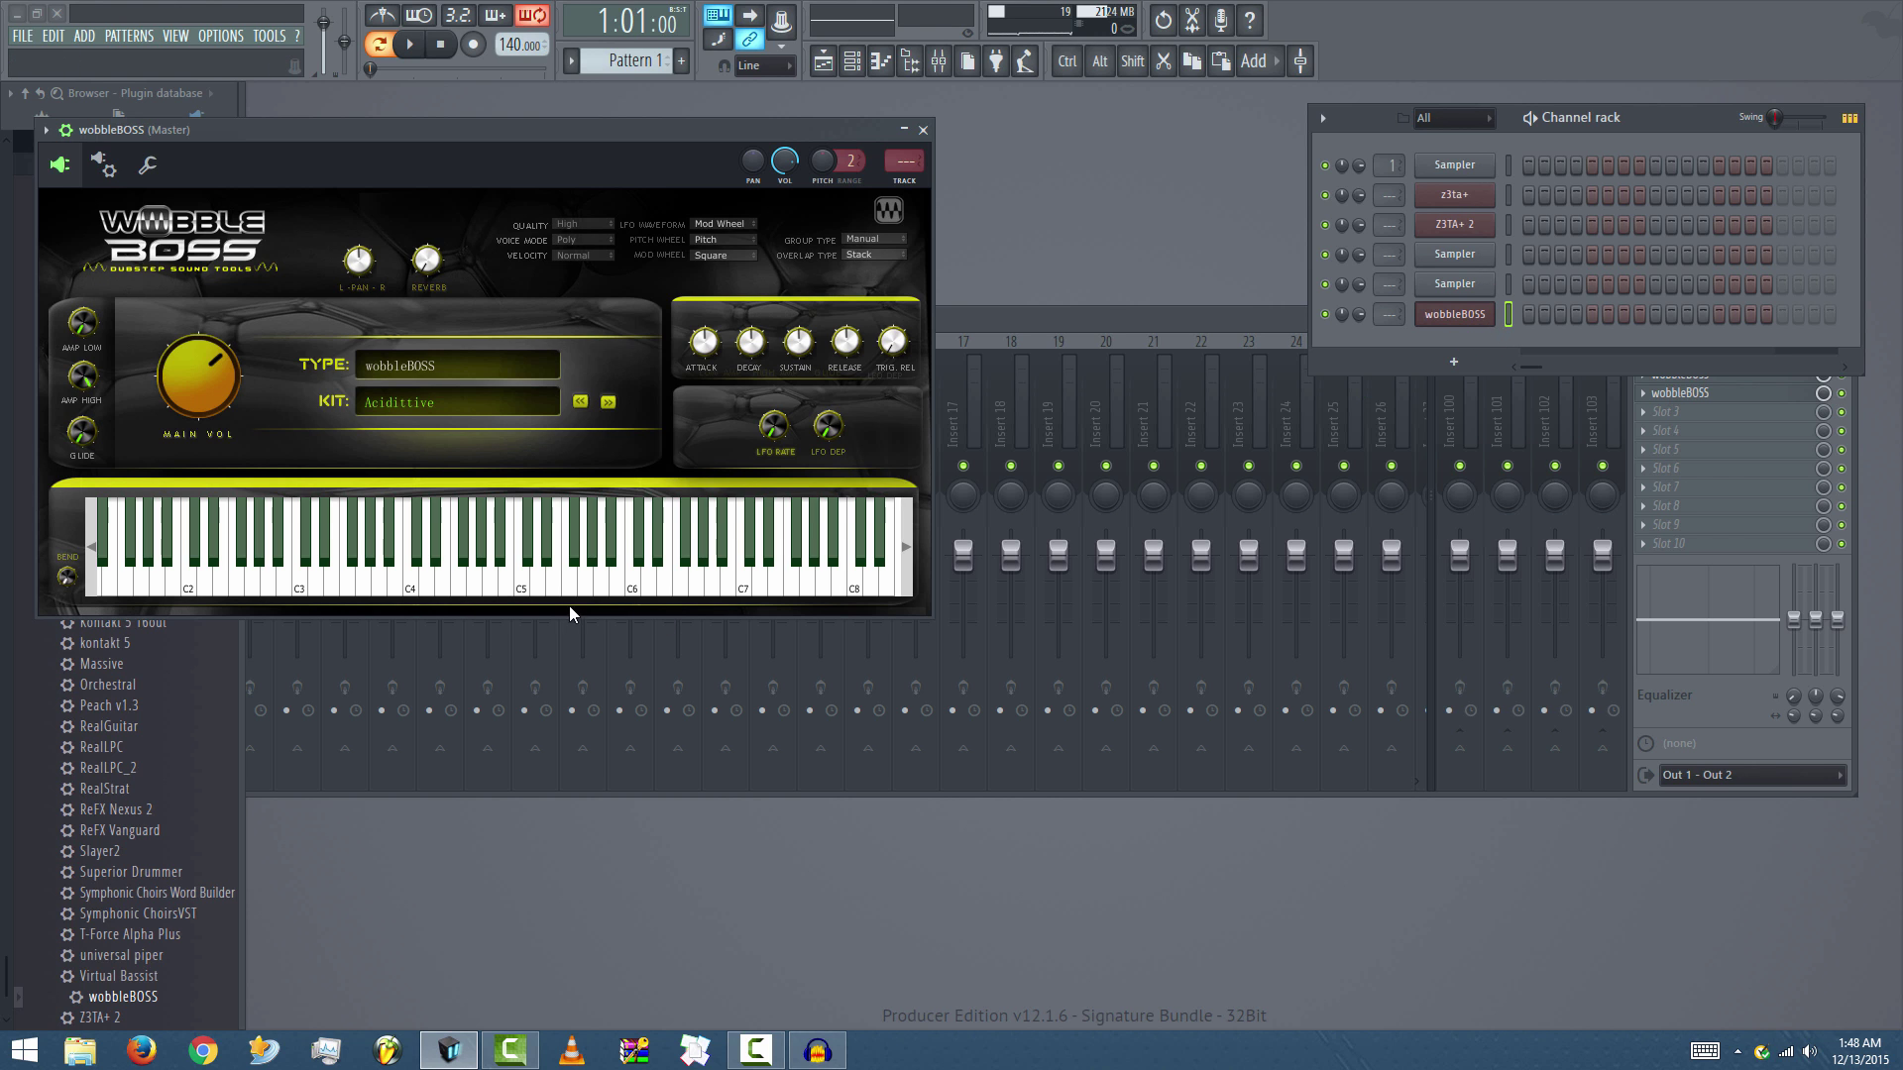
- Play various notes across the wobbleBOSS keyboard to test the new channel's sound
key(y)
click(409, 587)
click(538, 593)
click(591, 555)
click(853, 580)
click(773, 593)
mouse_move(773, 593)
mouse_down()
mouse_move(437, 604)
mouse_move(538, 585)
mouse_up()
click(694, 579)
- Start a new project without saving the changes to untitled.flp
click(35, 37)
click(59, 52)
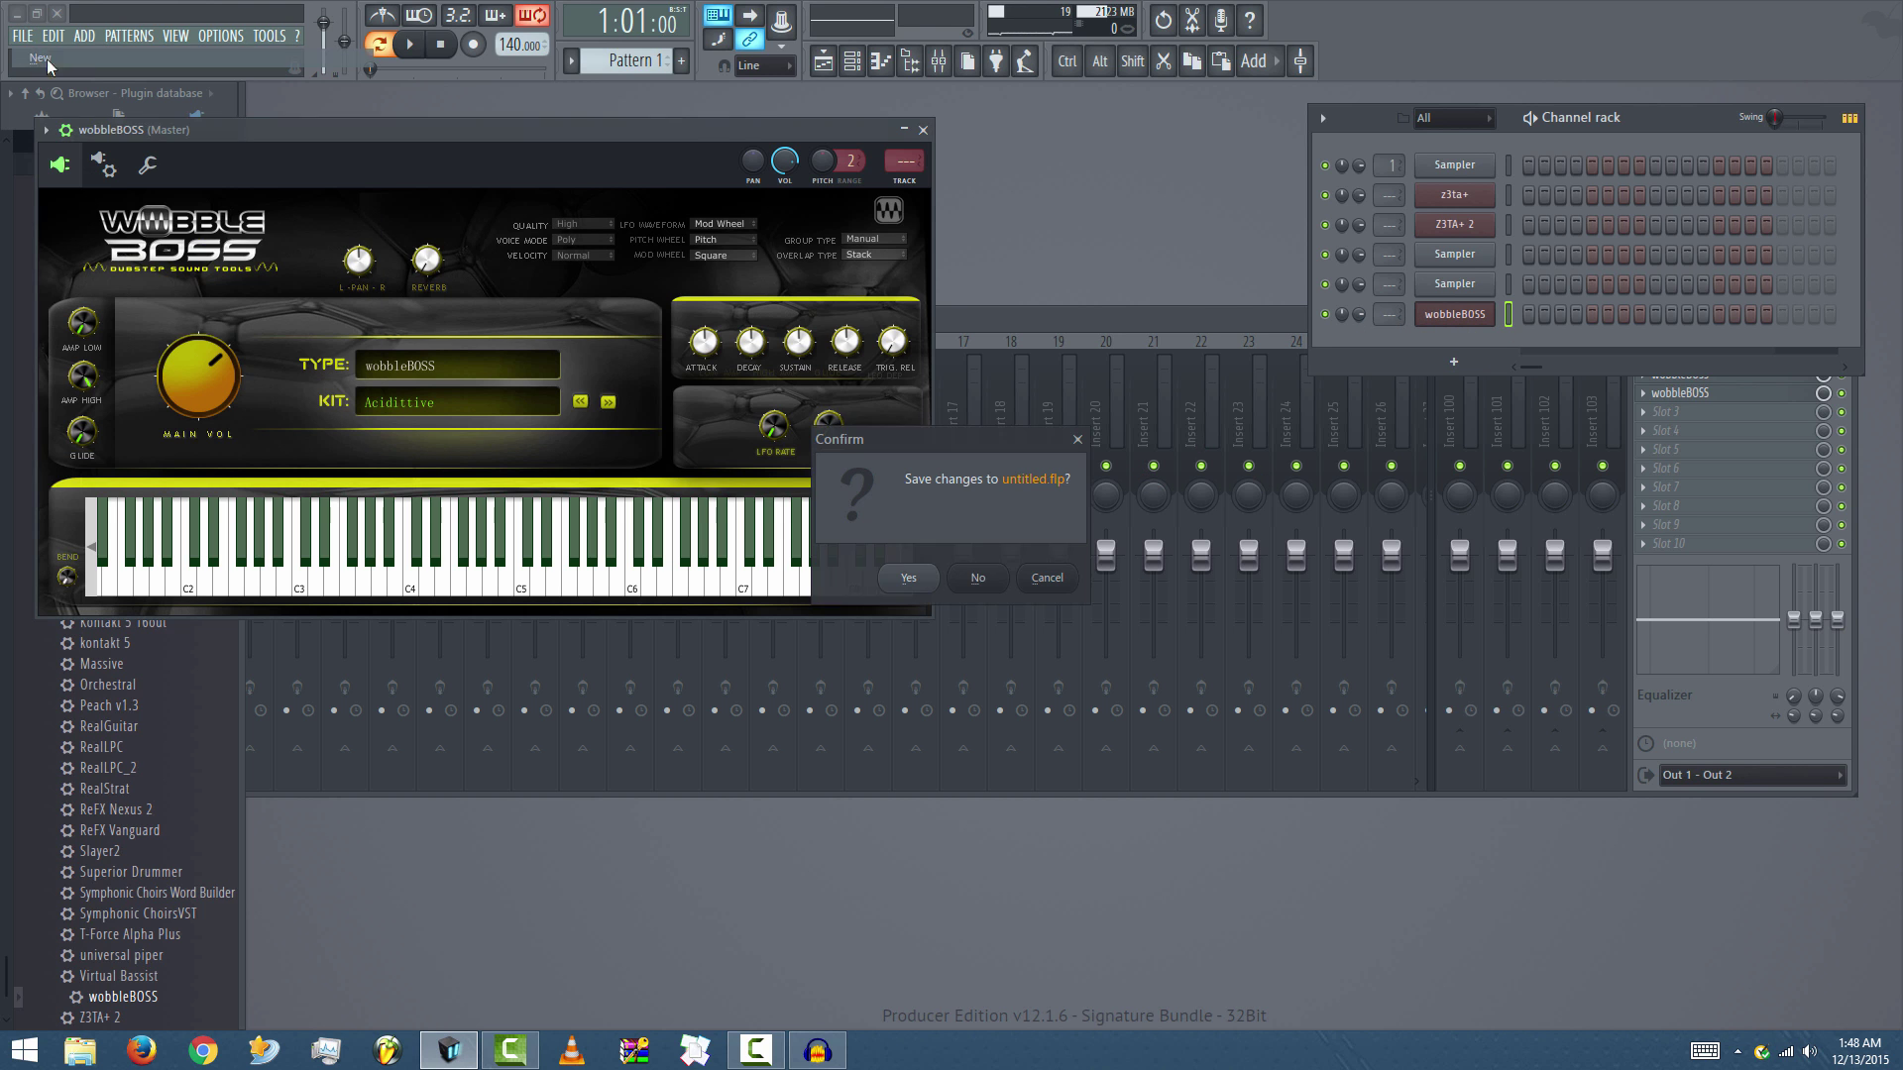
click(981, 579)
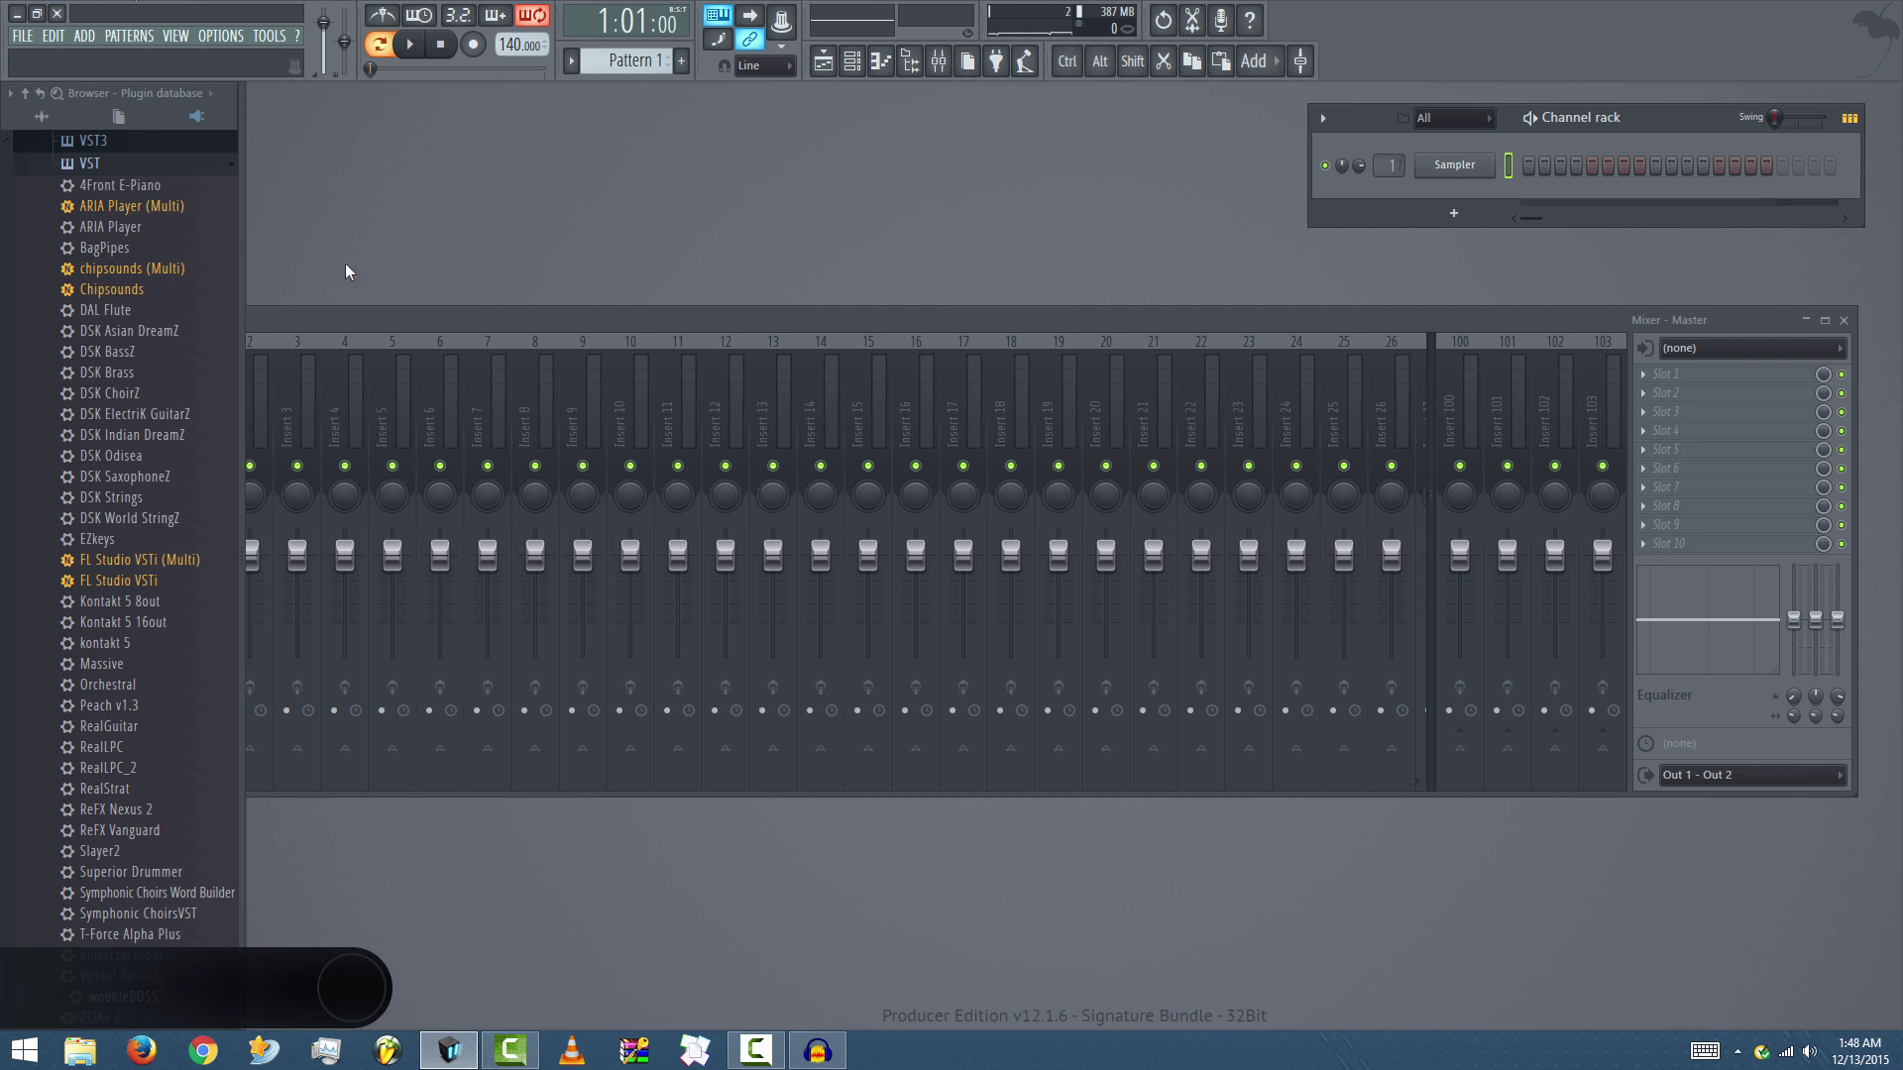
- Add wobbleBOSS as a new channel and route it to mixer track 1, with the mixer moved below the plugin window
click(1454, 213)
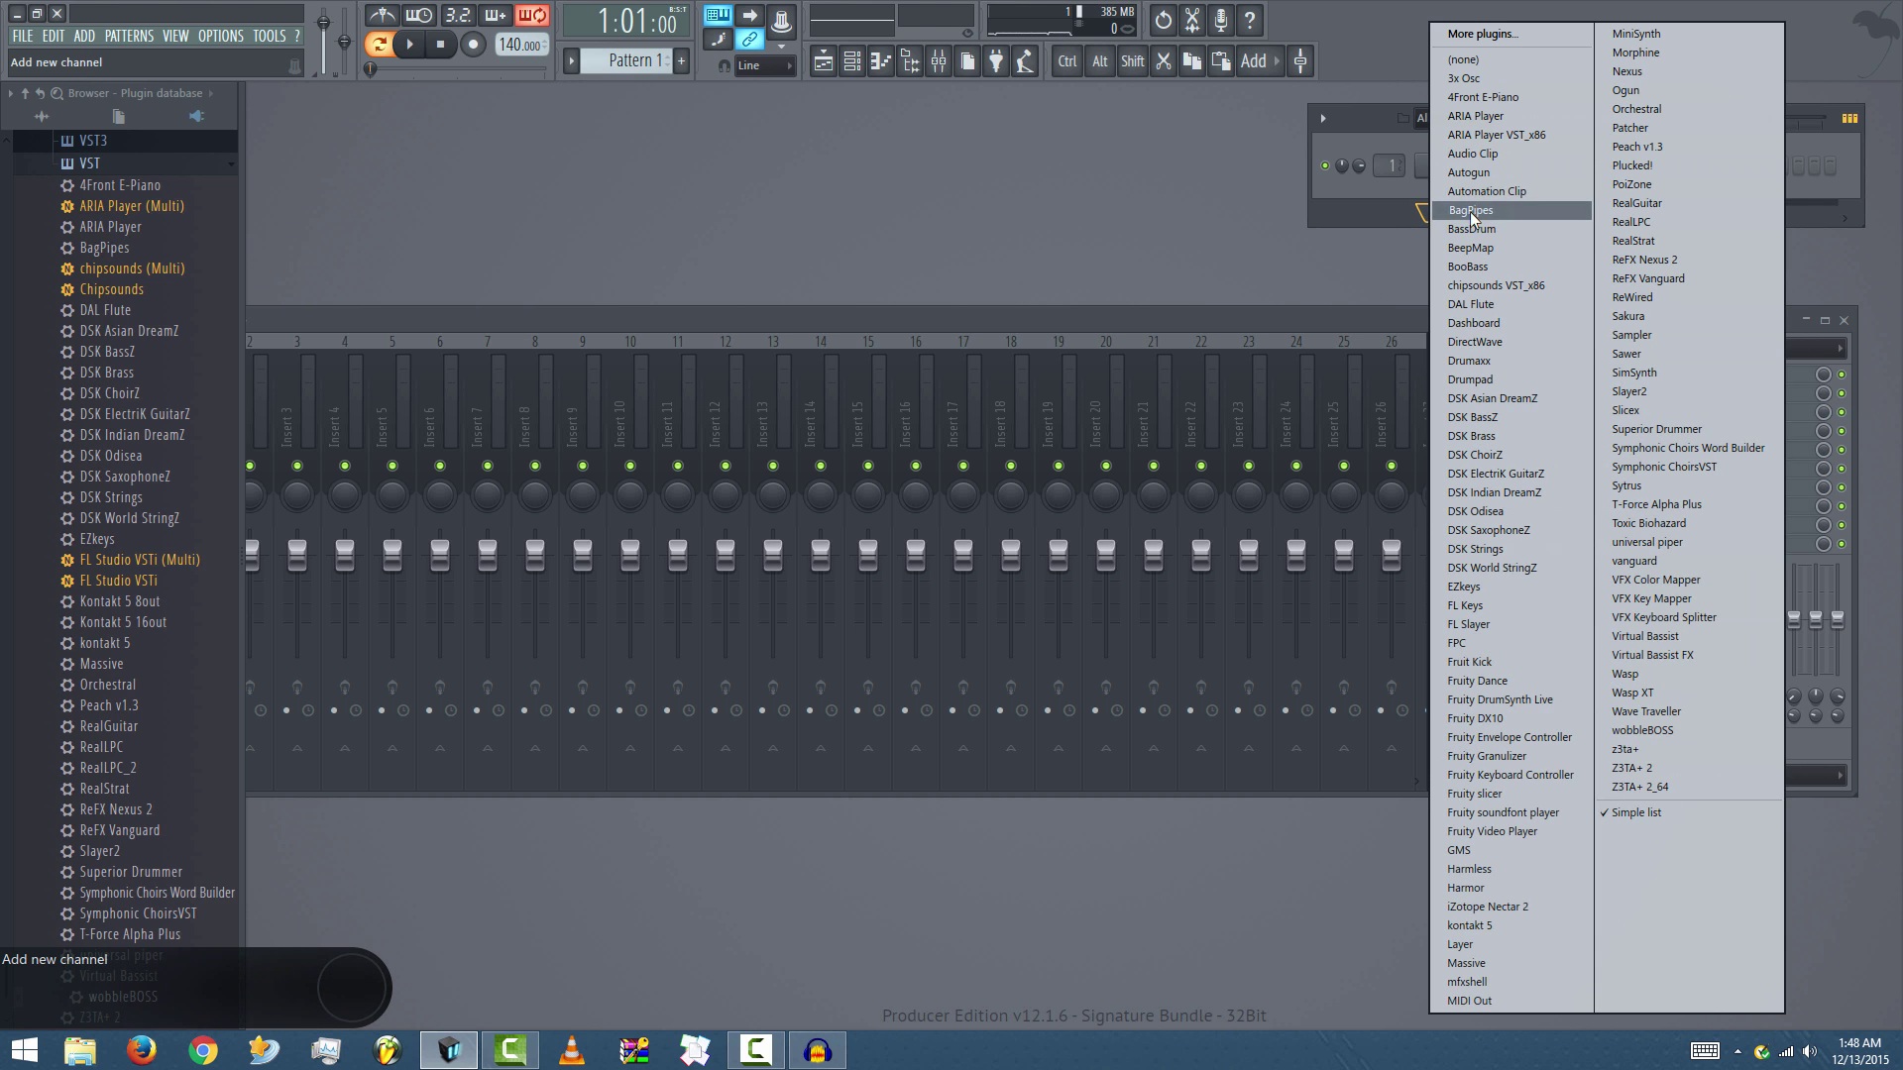
click(1703, 732)
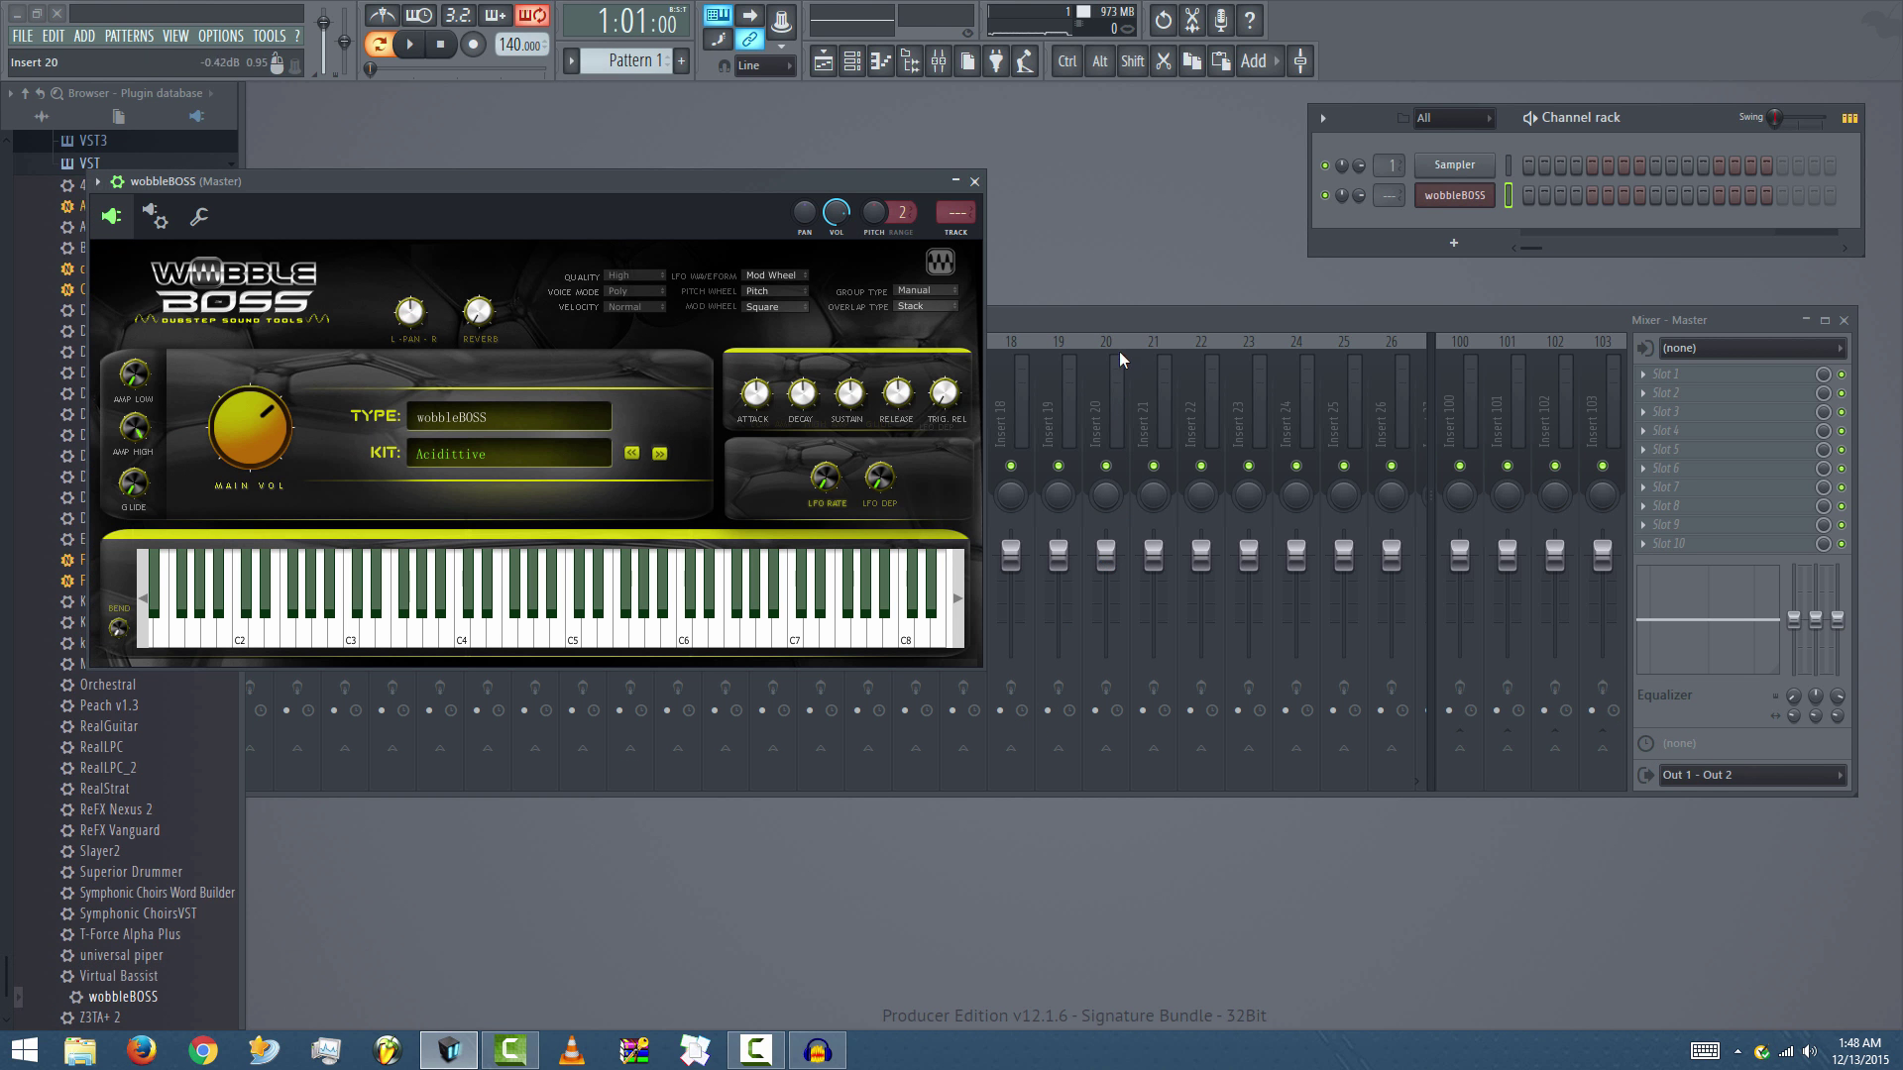
drag(1122, 319, 1322, 686)
drag(955, 214, 956, 200)
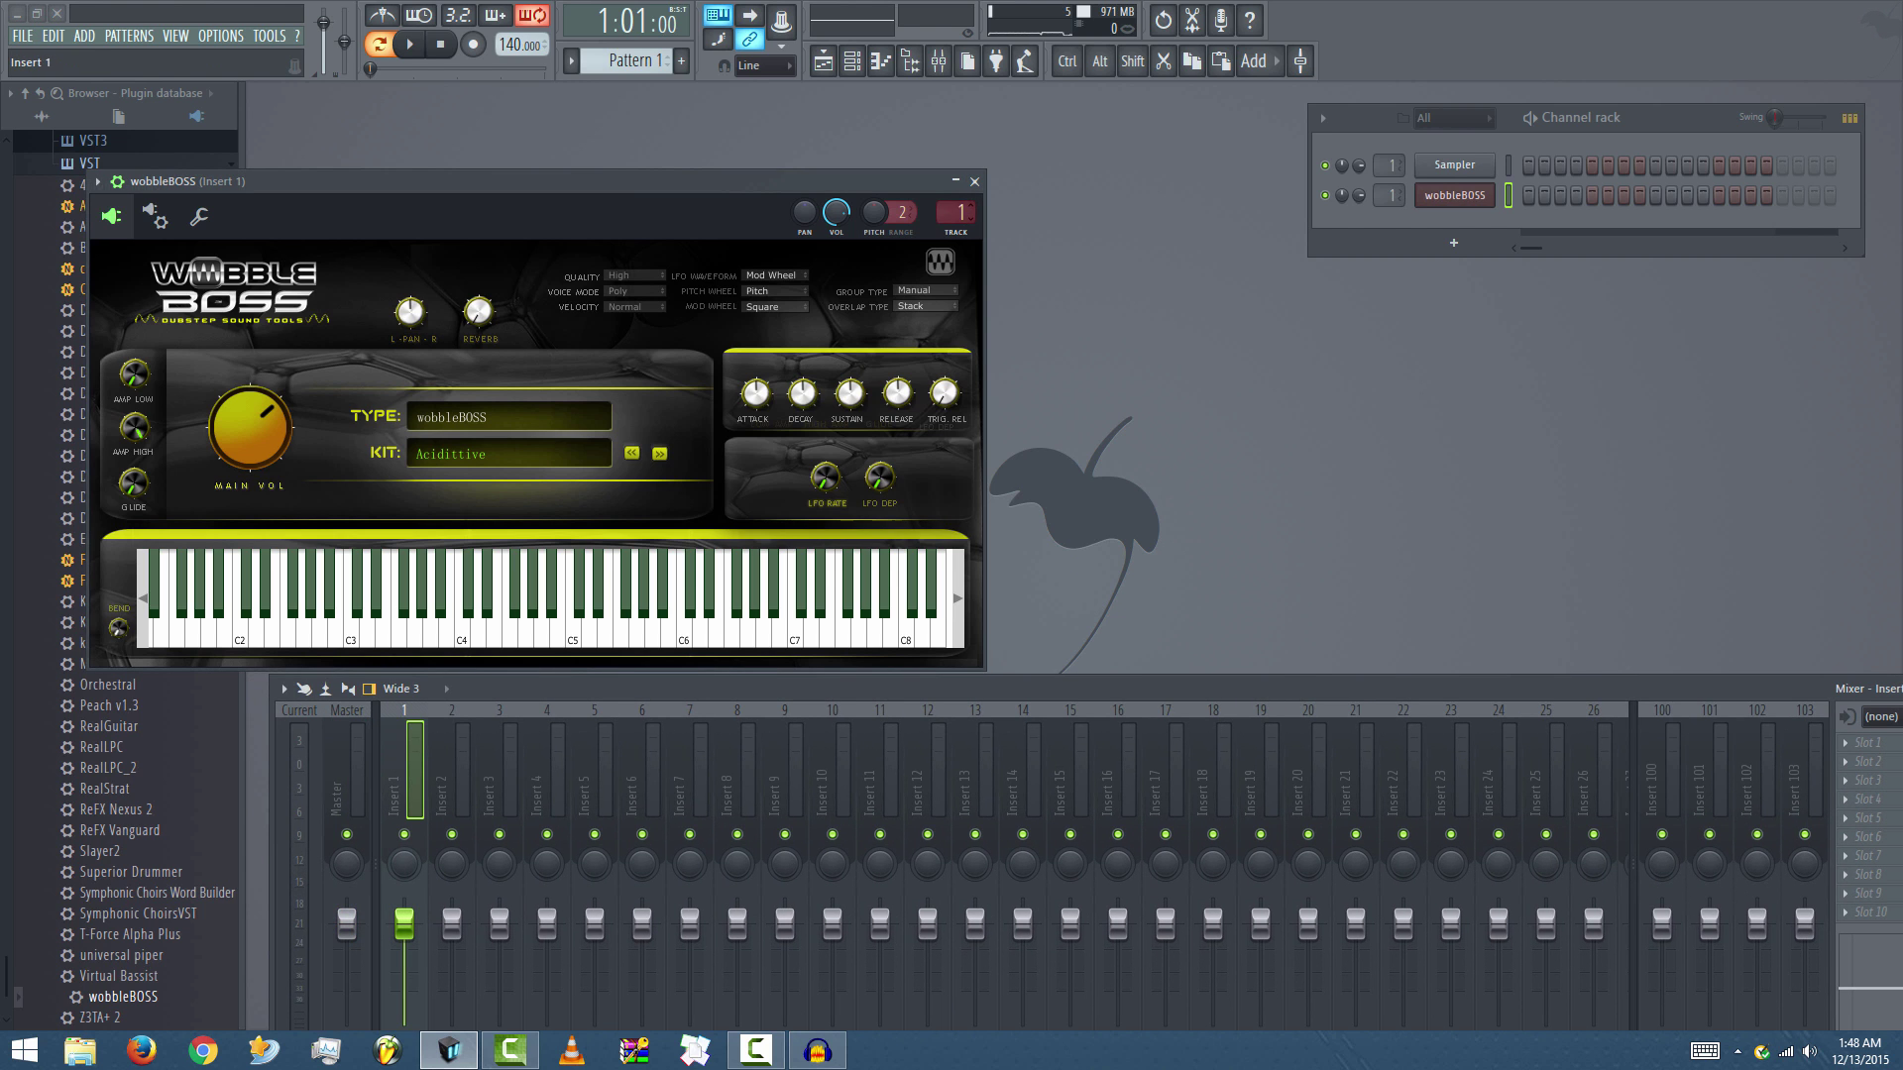
- Play several mid-range notes on the wobbleBOSS keyboard to check the signal on mixer insert 1
mouse_move(563, 622)
mouse_down()
mouse_move(559, 606)
mouse_move(747, 596)
mouse_move(304, 609)
mouse_move(532, 602)
mouse_move(512, 622)
mouse_up()
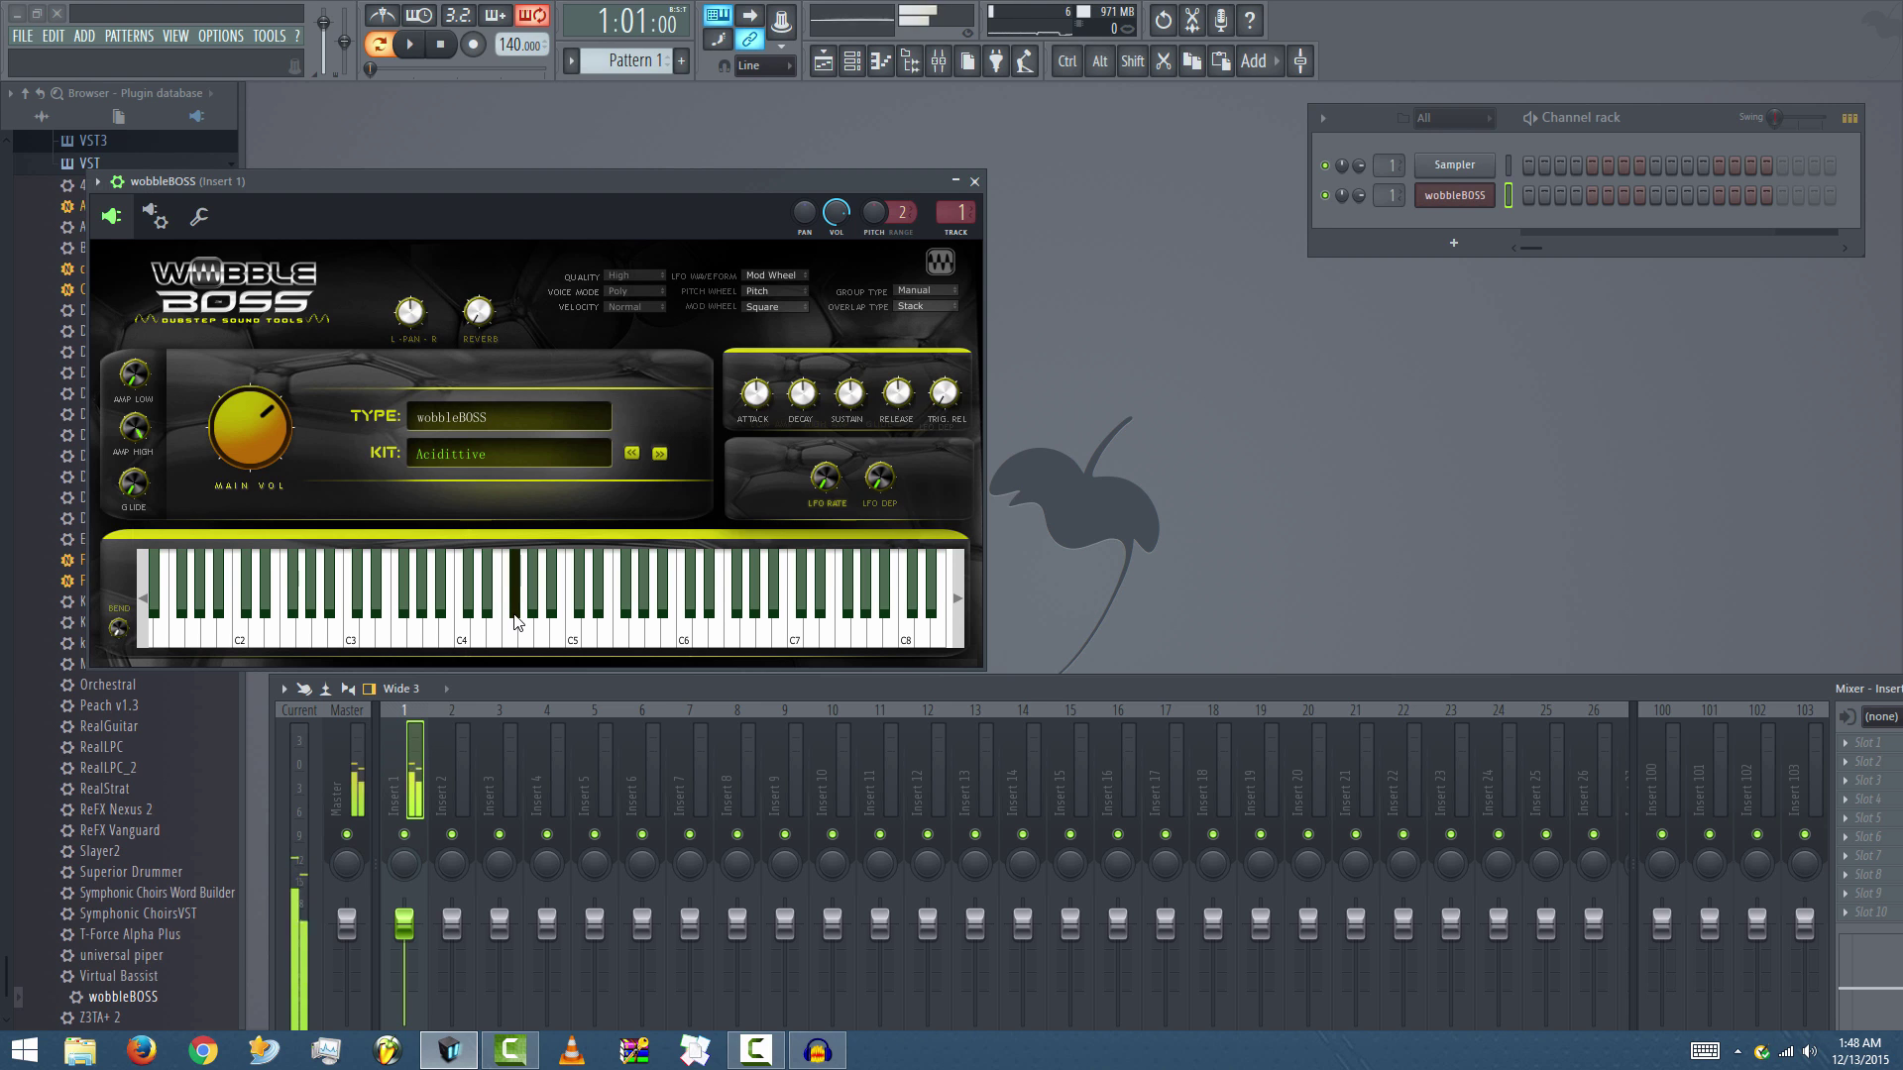
click(670, 634)
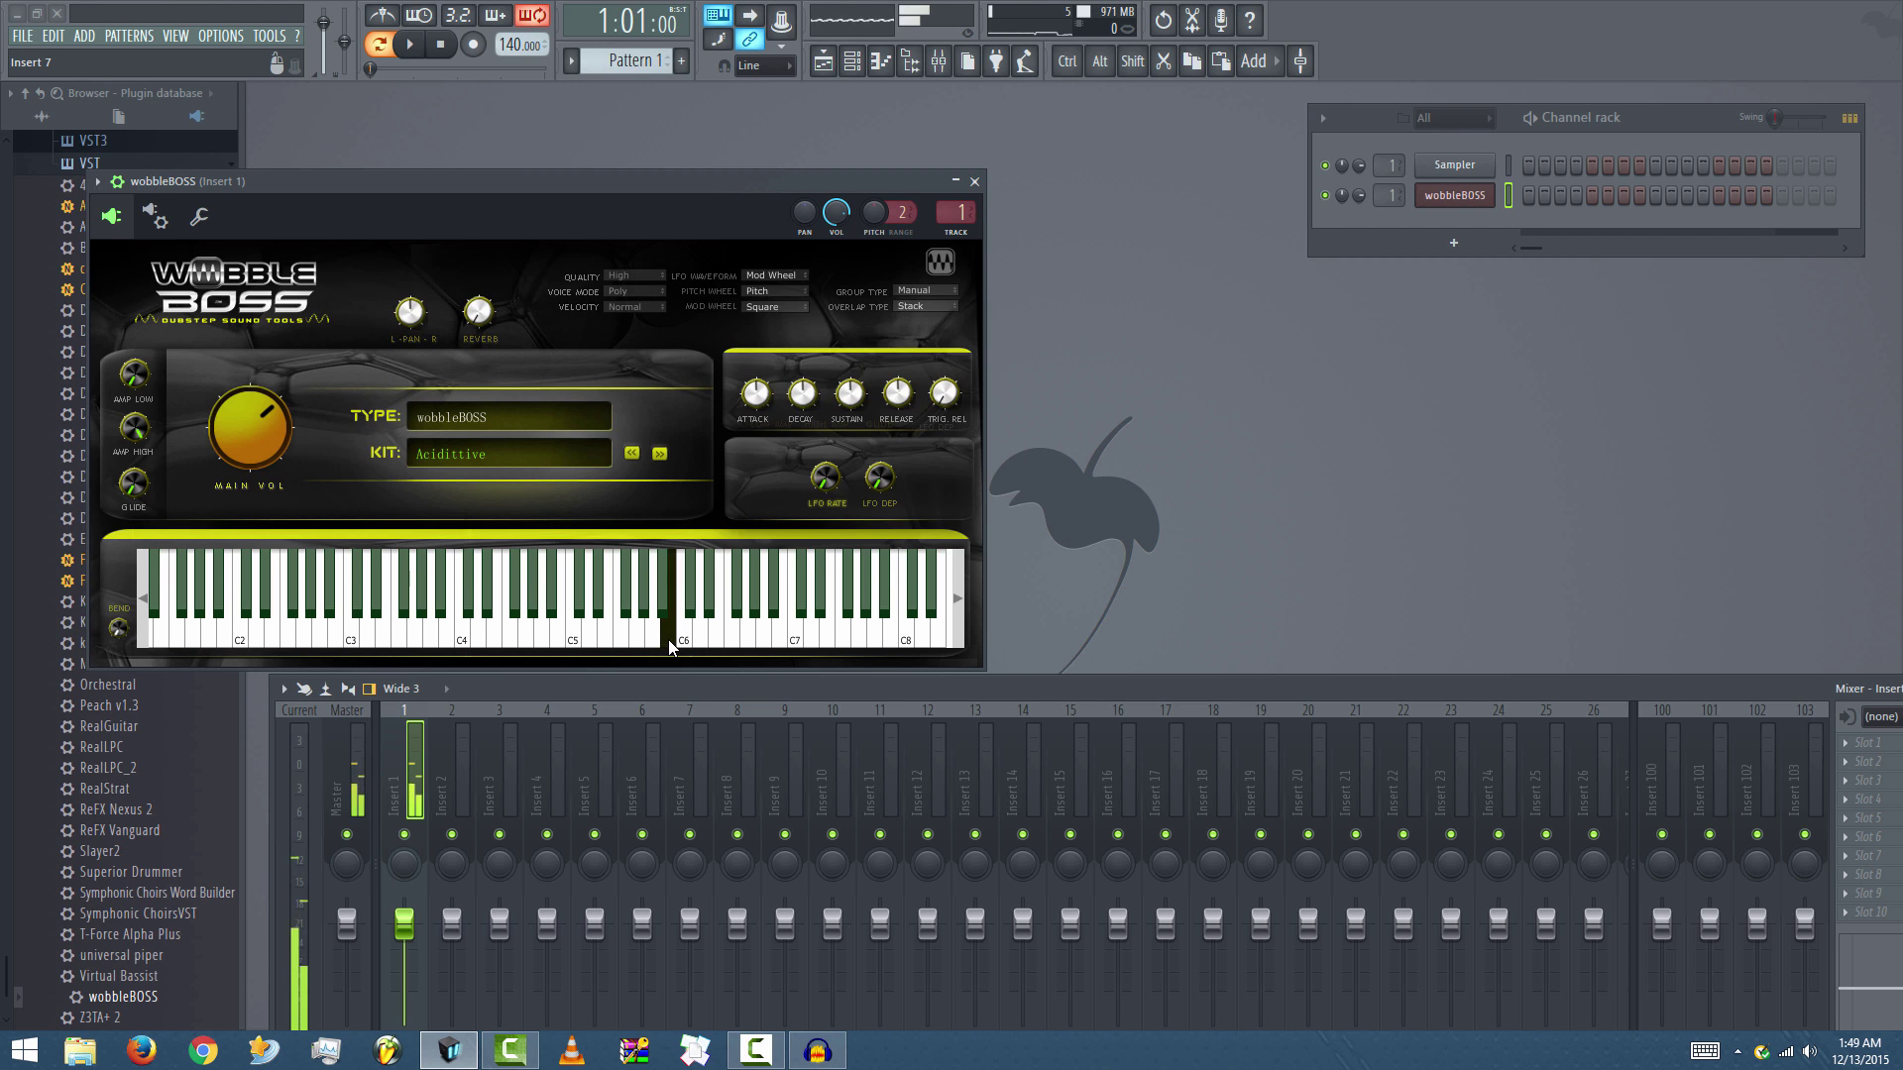
click(650, 634)
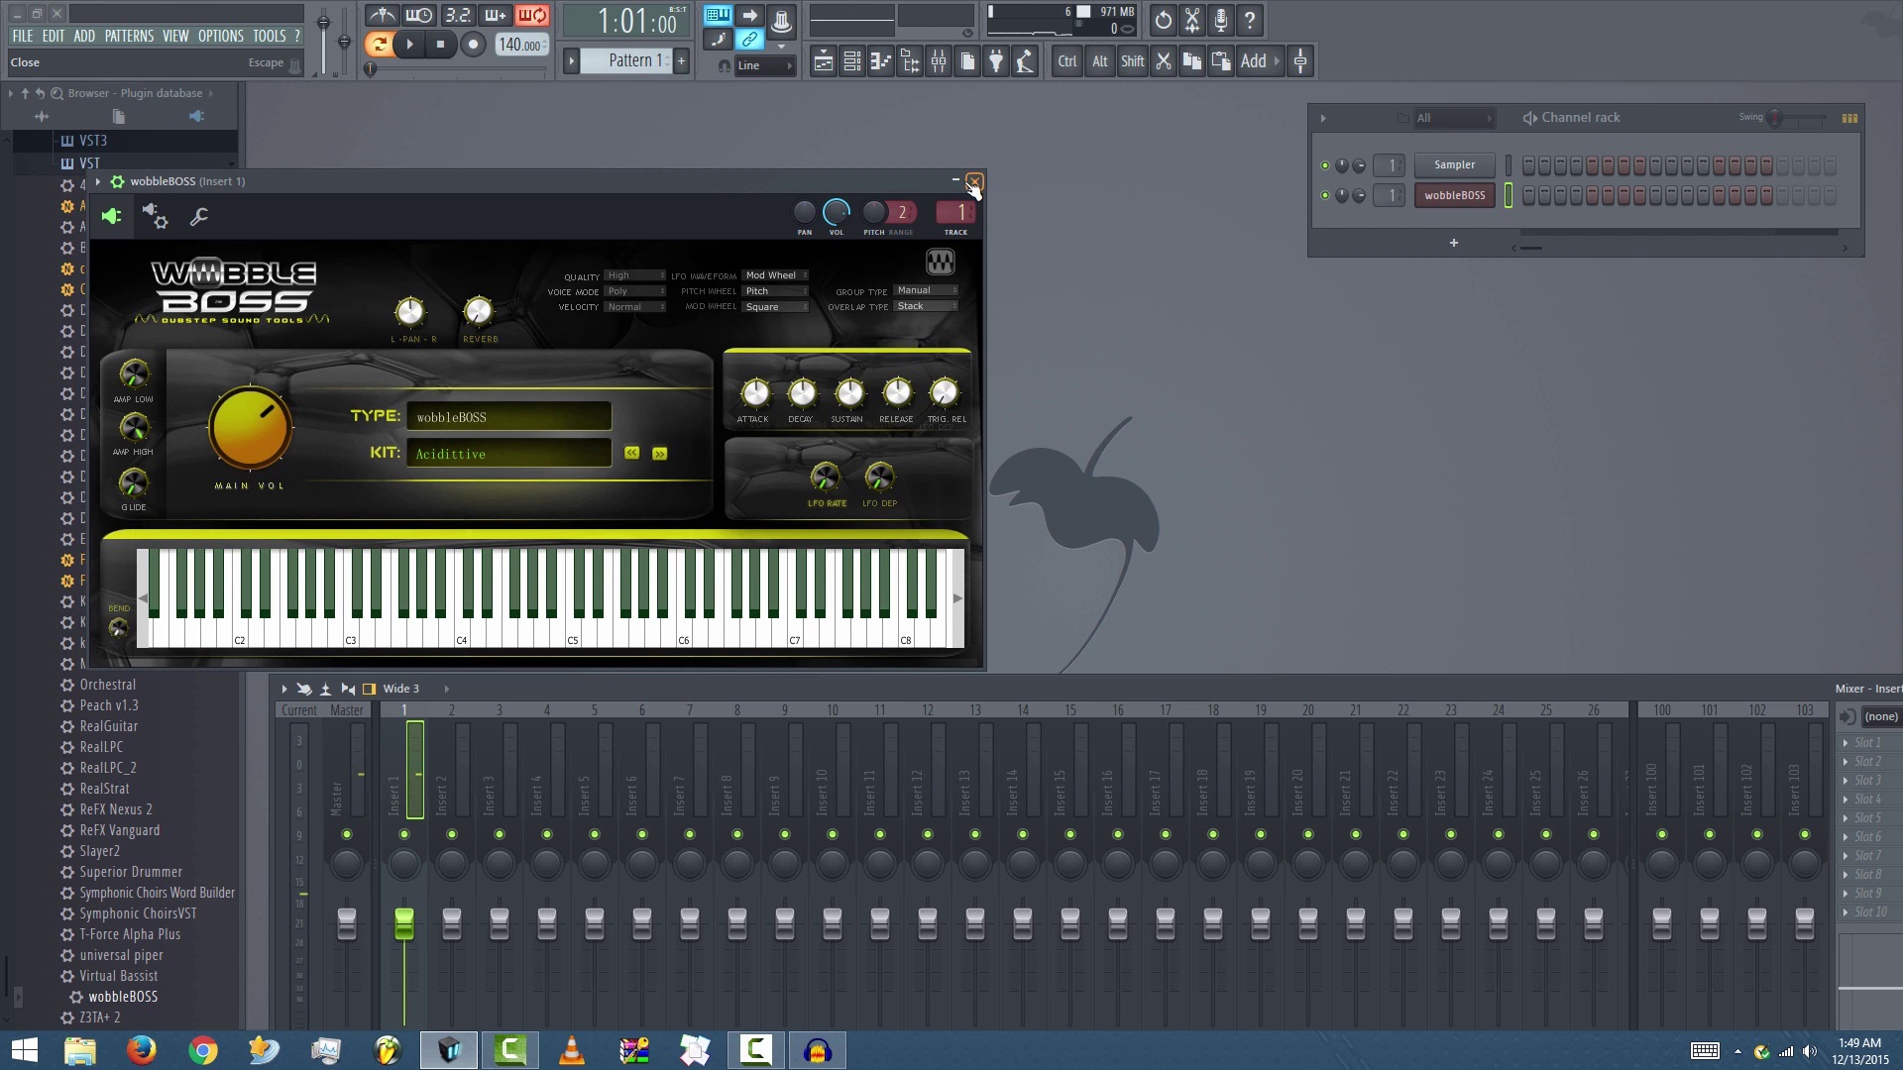